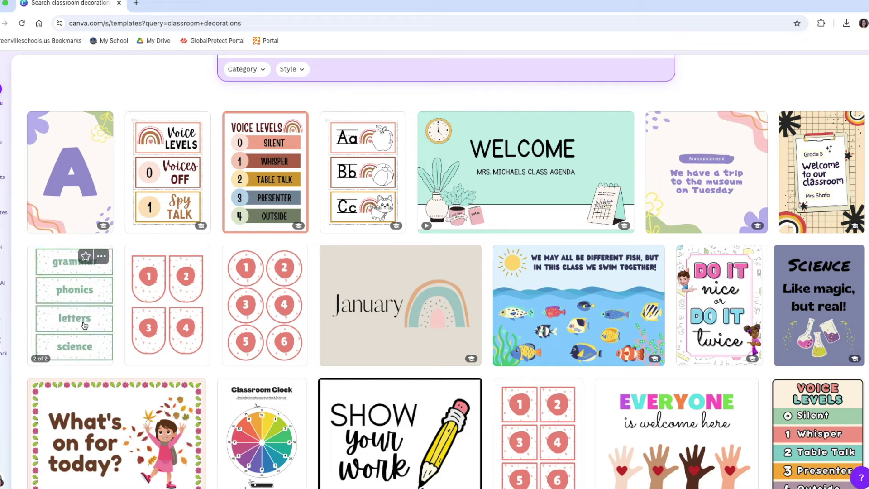
# - Preview the Classroom Decor Labels Numbers Worksheet template and look through its similar designs, then close the preview
pyautogui.scroll(-1, 84, 325)
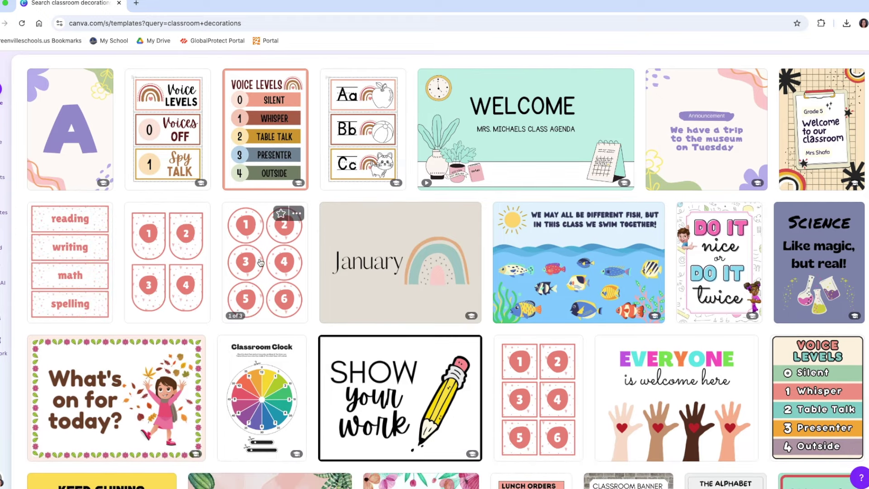
pyautogui.scroll(-1, 261, 263)
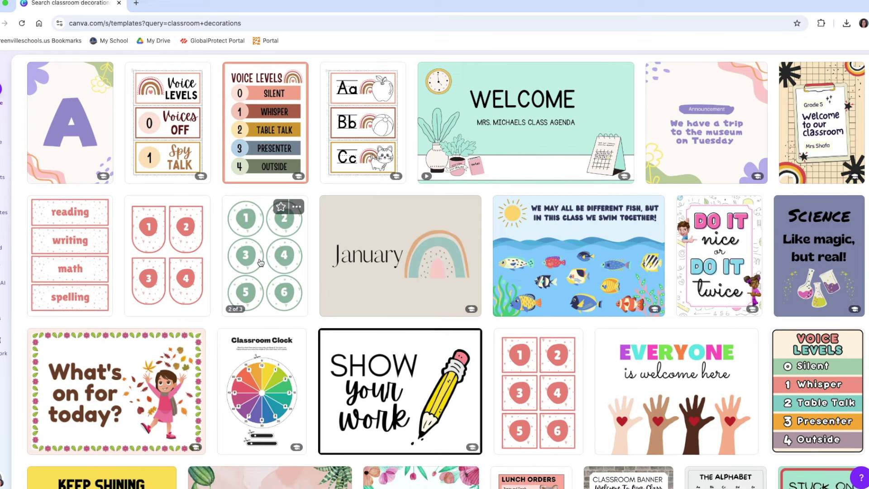
pyautogui.scroll(-5, 261, 262)
pyautogui.scroll(4, 542, 340)
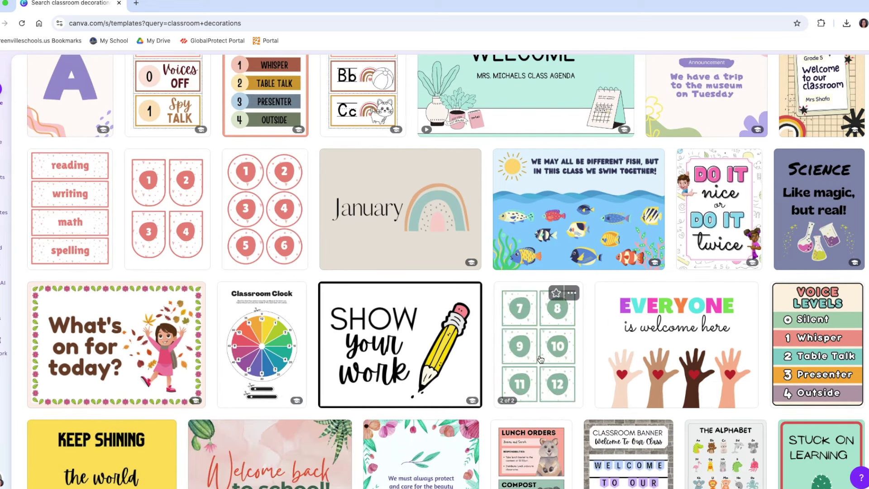
pyautogui.click(541, 358)
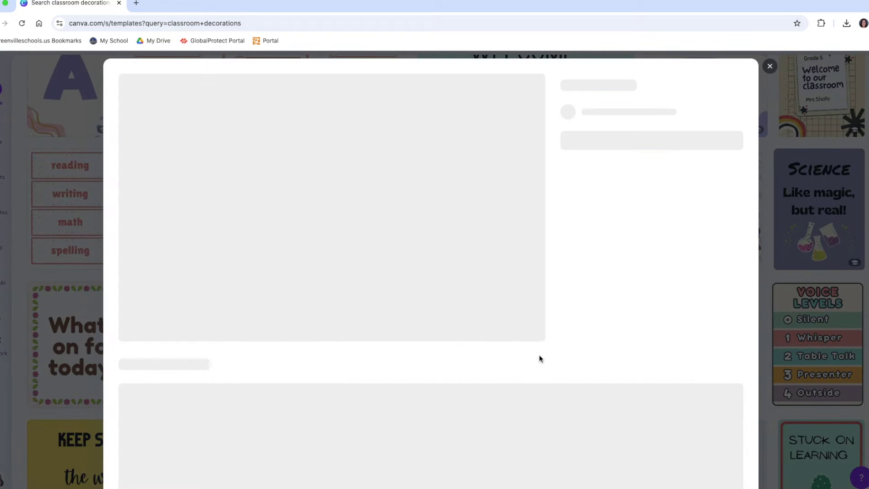
pyautogui.scroll(-1, 272, 219)
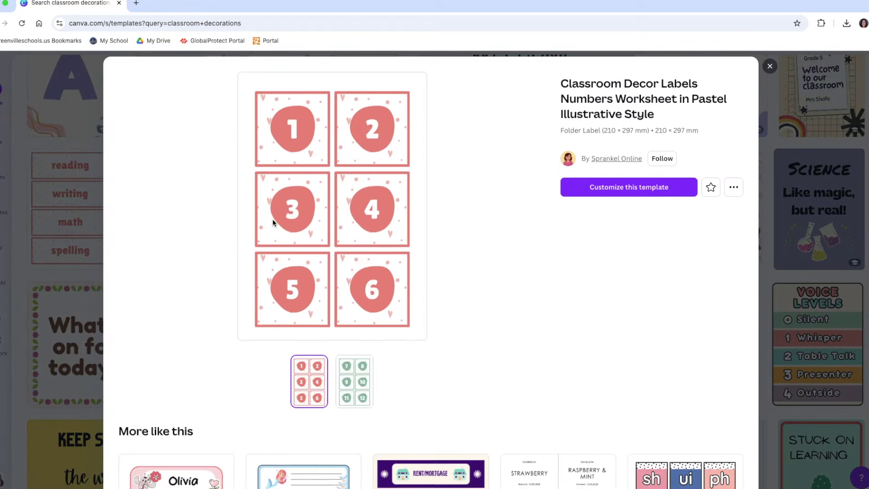
pyautogui.scroll(-6, 316, 336)
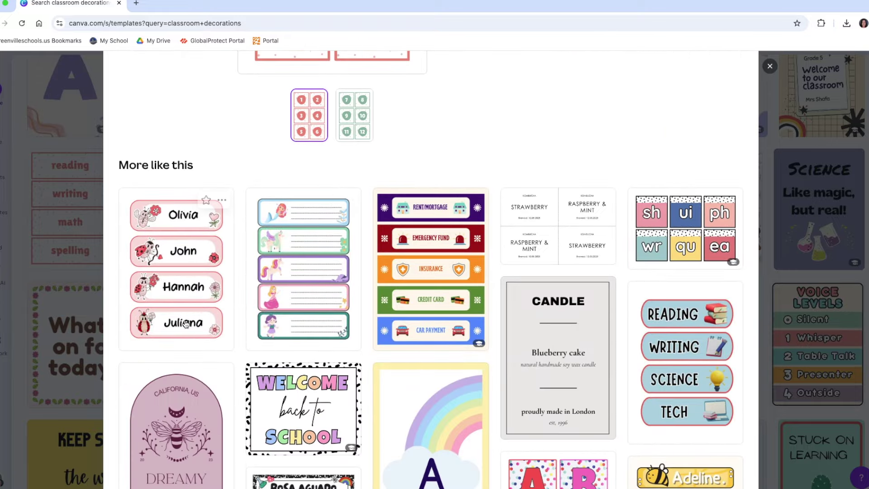
pyautogui.scroll(-1, 515, 337)
pyautogui.scroll(-5, 516, 337)
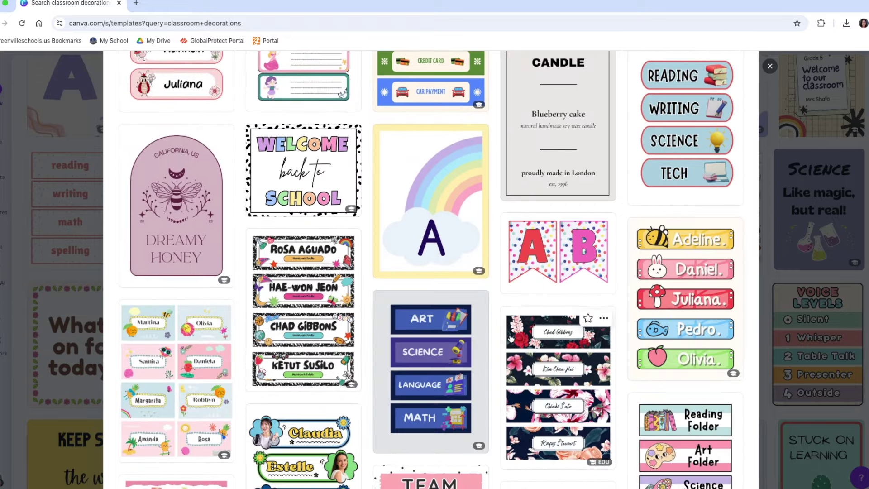
pyautogui.scroll(11, 666, 152)
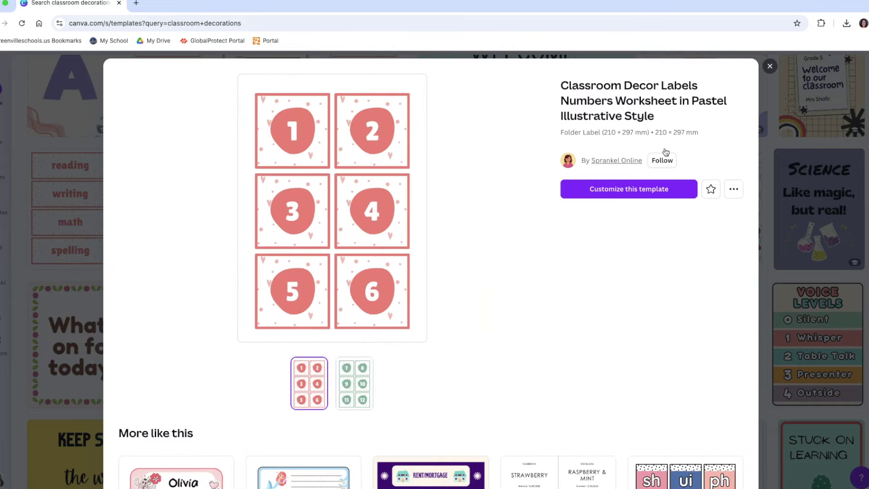
pyautogui.click(770, 67)
pyautogui.scroll(3, 436, 220)
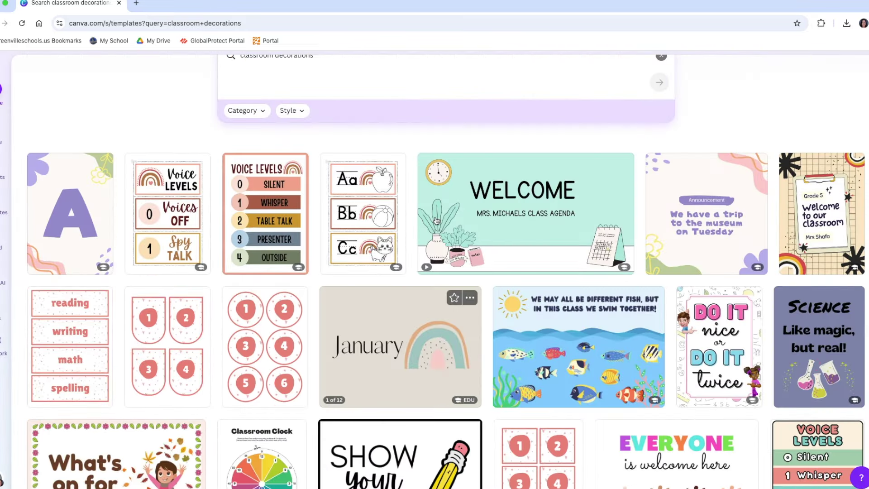
# - Preview the Months of the Year Decor template, looking through its similar designs and its March–April and May–June pages
pyautogui.scroll(-14, 436, 220)
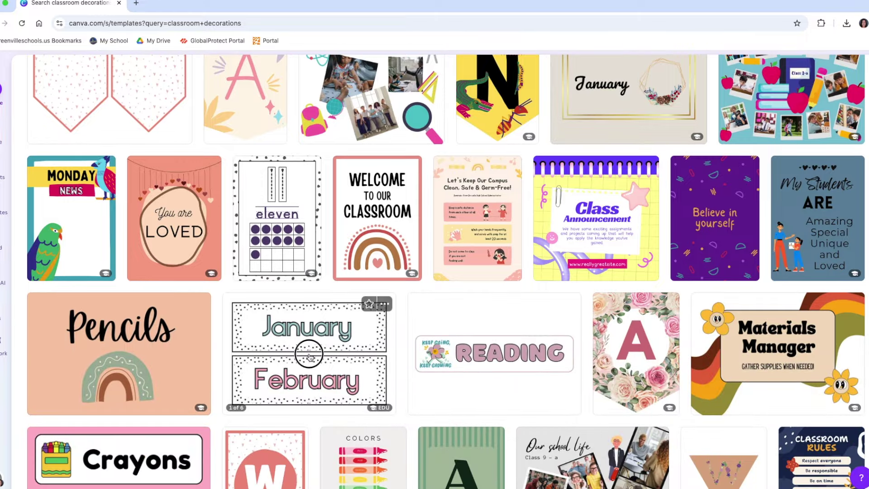
pyautogui.click(310, 357)
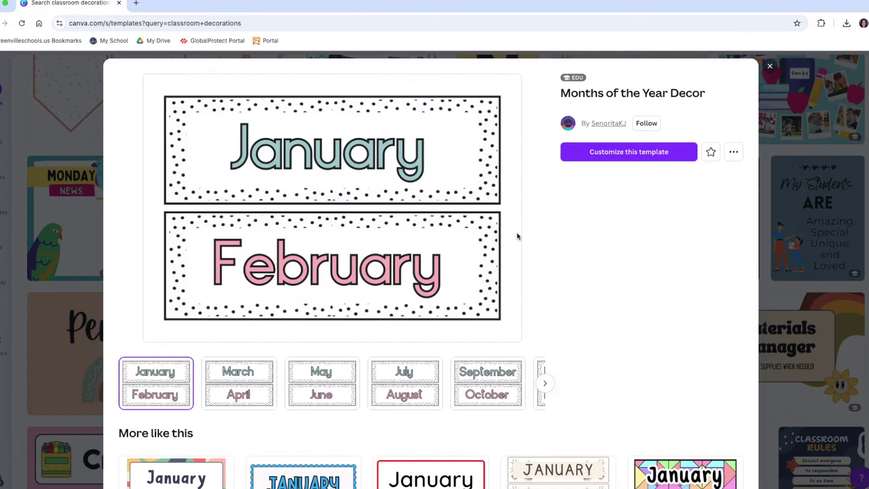
pyautogui.scroll(-6, 518, 235)
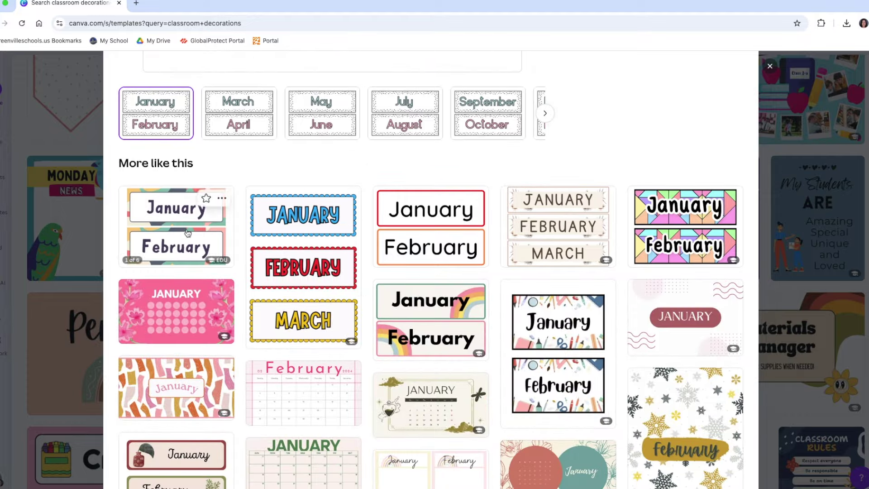
pyautogui.scroll(-3, 459, 228)
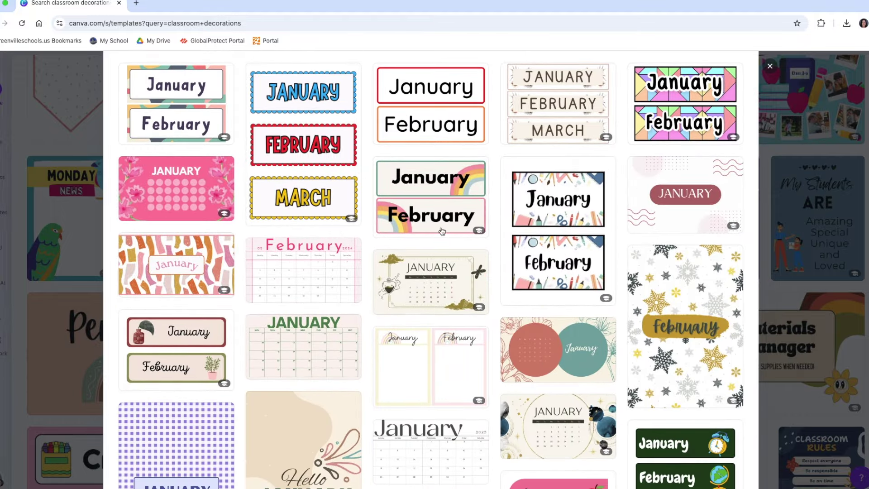
pyautogui.scroll(4, 367, 227)
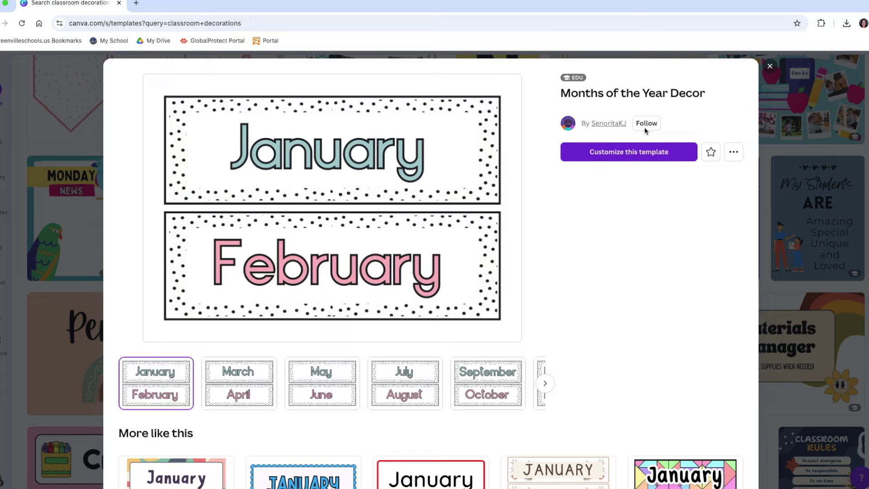
pyautogui.click(262, 386)
pyautogui.click(311, 385)
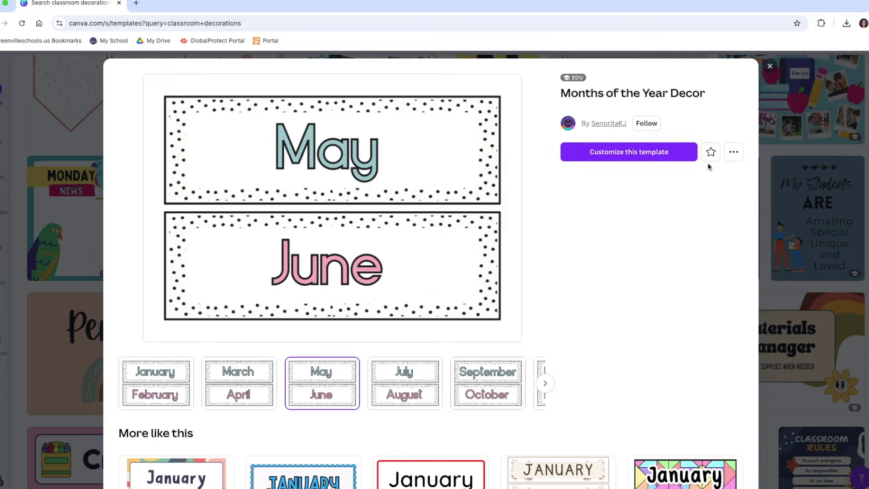
pyautogui.click(770, 68)
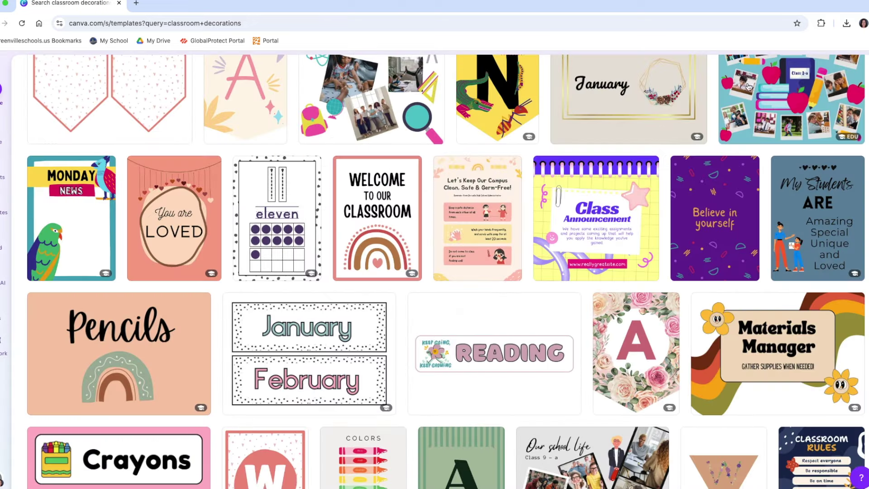
# - Open the Classroom Decor Labels Numbers Worksheet in Pastel Illustrative Style template for customizing
pyautogui.scroll(-10, 481, 310)
pyautogui.scroll(4, 481, 311)
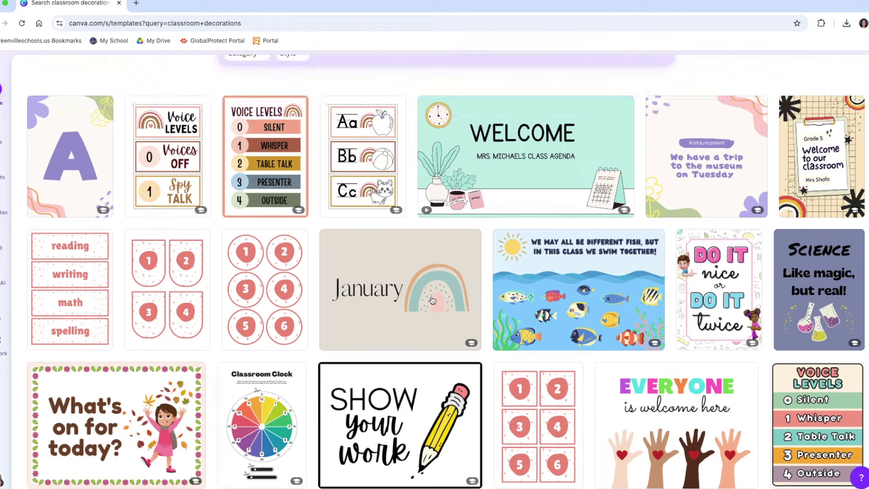
pyautogui.scroll(-3, 541, 319)
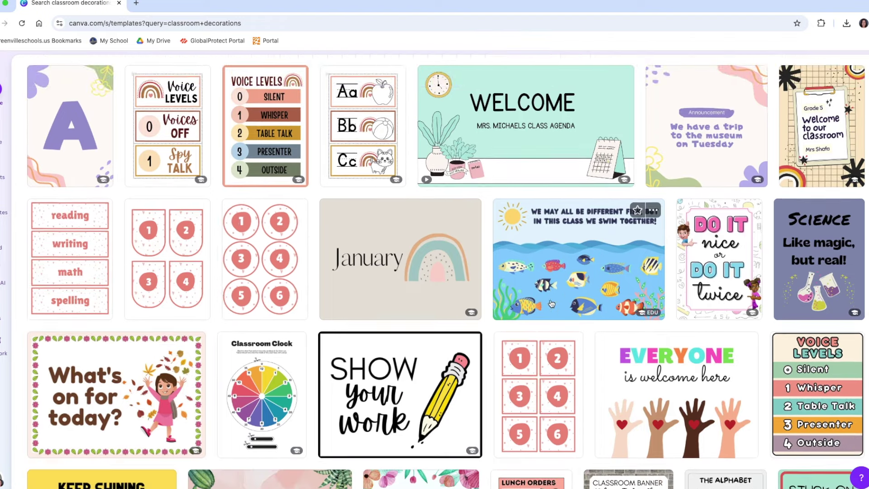
pyautogui.click(541, 319)
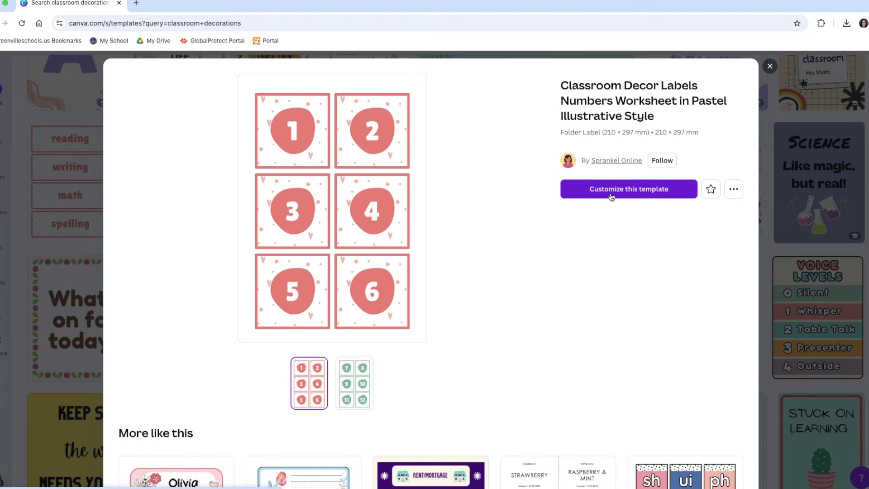
pyautogui.click(611, 196)
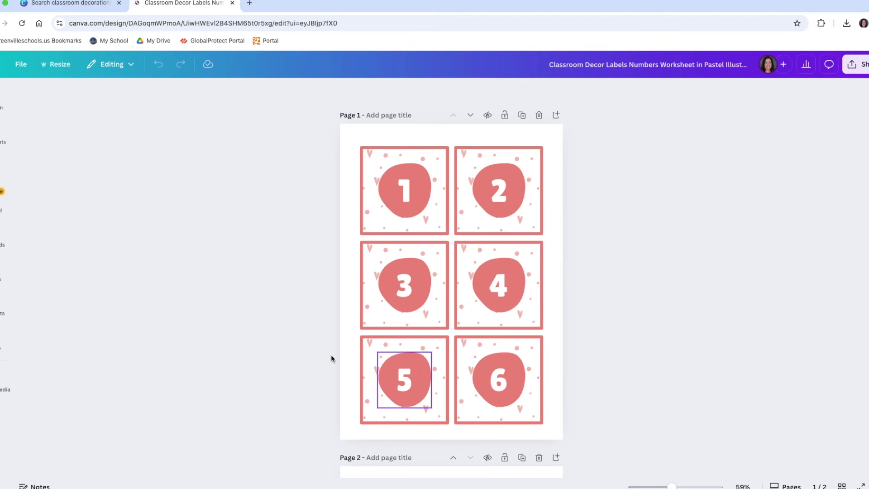
# - Recolor the square border around label 1 to the document green #92b9a7 and open the custom color picker
pyautogui.click(374, 152)
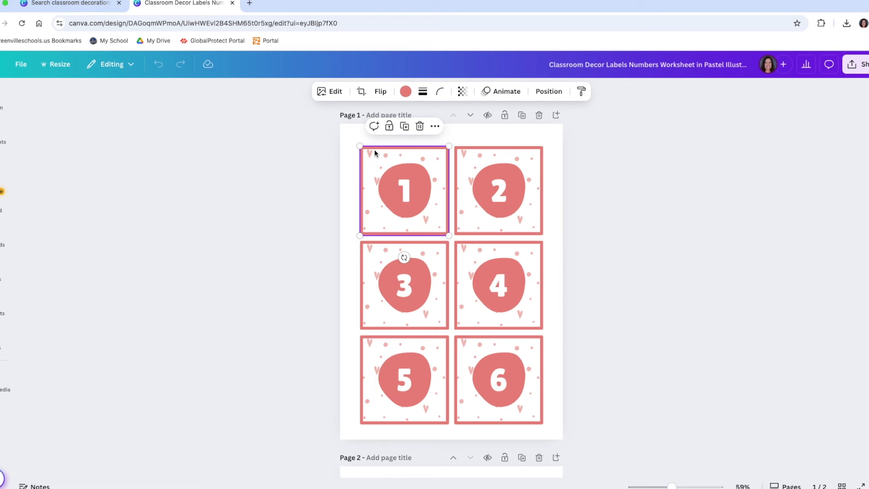
pyautogui.click(406, 92)
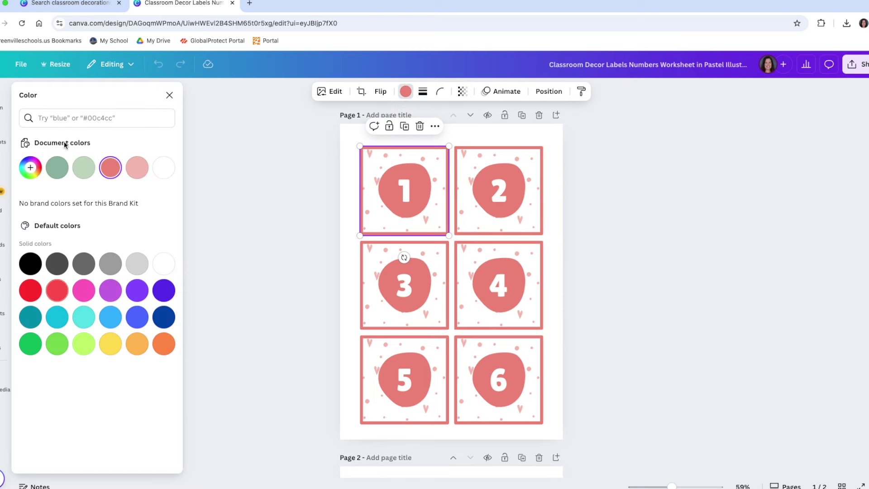
pyautogui.click(57, 171)
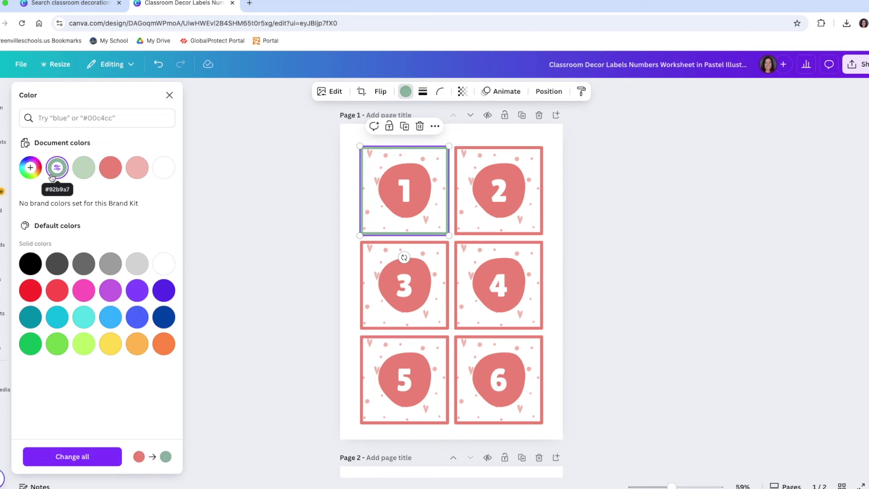
pyautogui.scroll(-6, 421, 317)
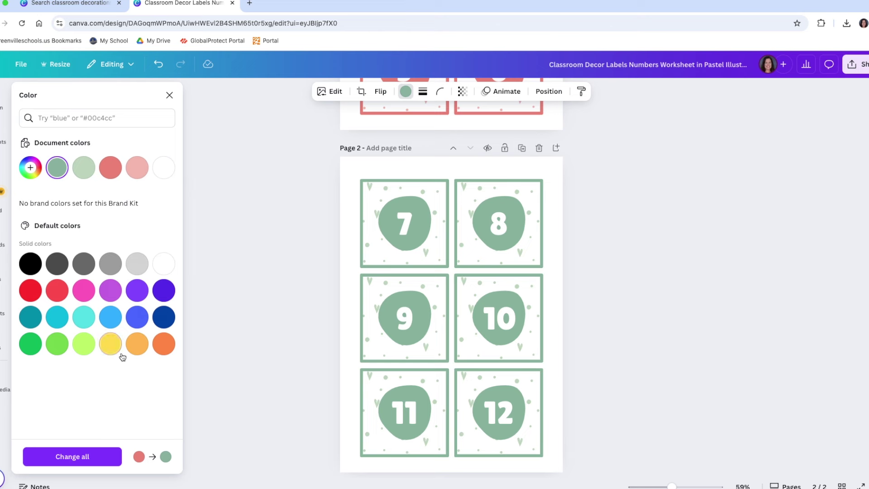
pyautogui.click(29, 168)
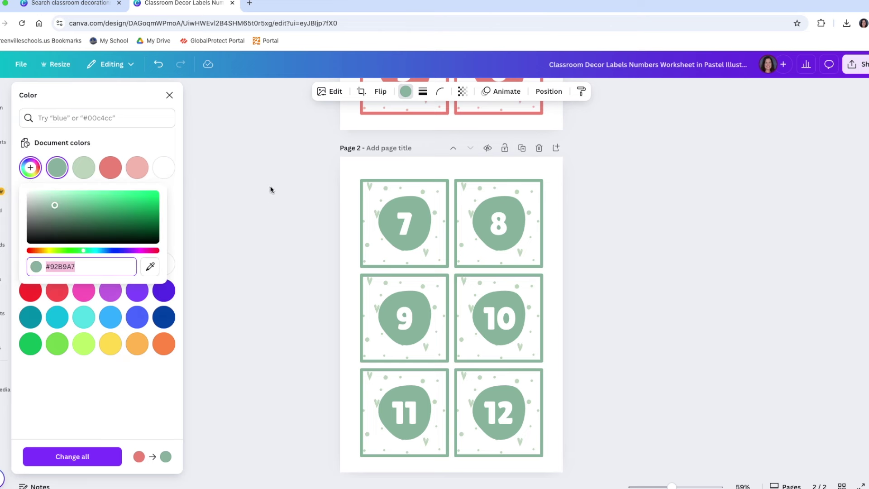
# - Search Google for "color pallete" in a new browser tab and open the Color Hunt website
pyautogui.click(250, 4)
pyautogui.write('c')
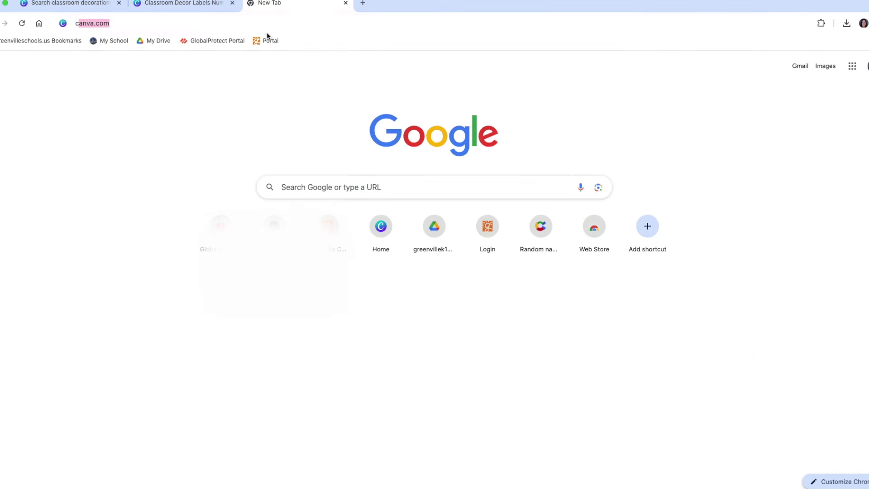
pyautogui.write('olor palle')
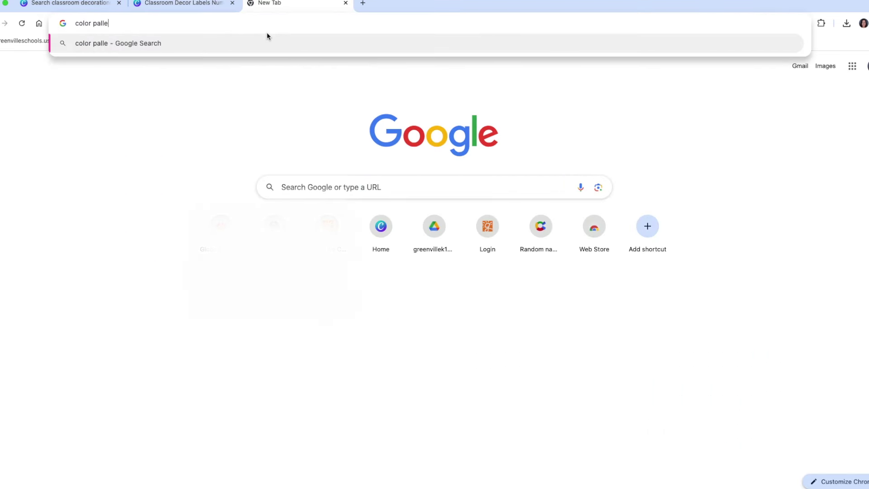
pyautogui.write('te')
pyautogui.press('Return')
pyautogui.scroll(-5, 158, 195)
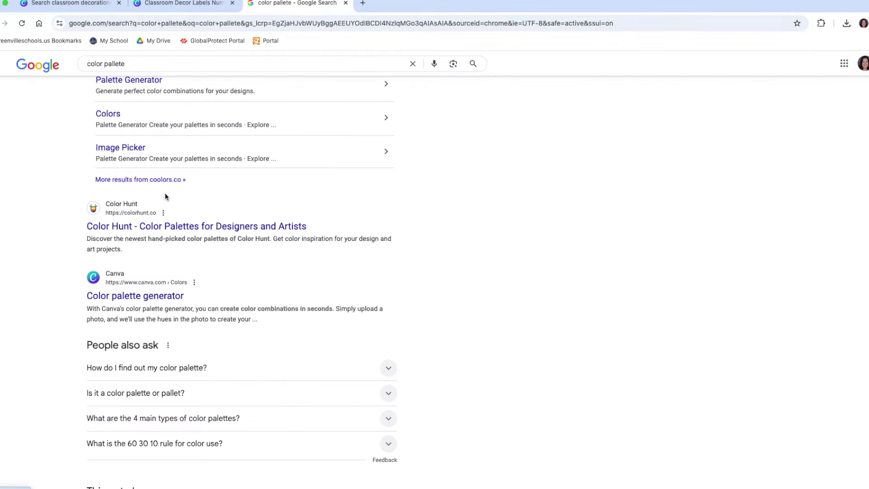
pyautogui.click(174, 225)
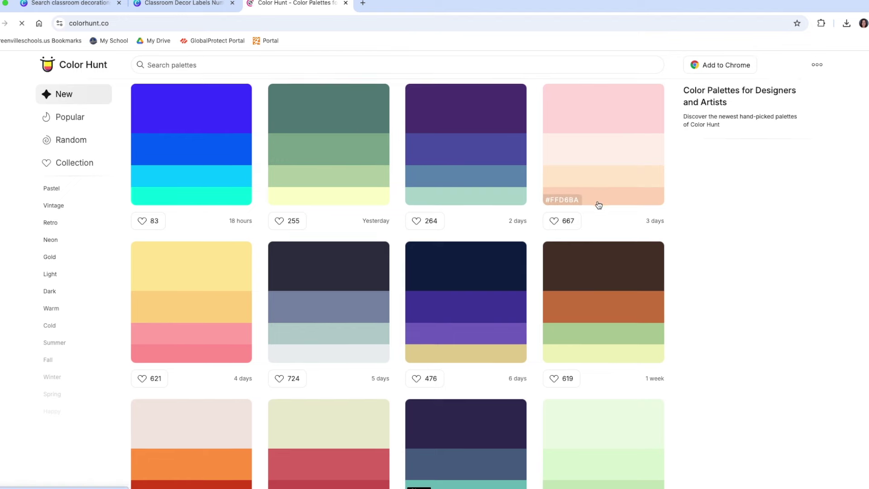
# - Copy the hex code #6FE6FC from the light blue and yellow palette on Color Hunt and return to the label design
pyautogui.scroll(-5, 598, 203)
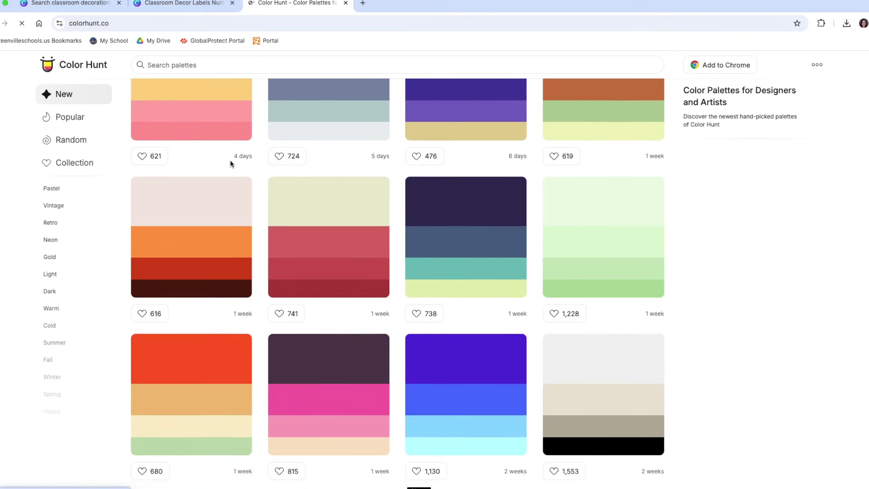
pyautogui.scroll(-5, 231, 164)
pyautogui.scroll(-7, 231, 164)
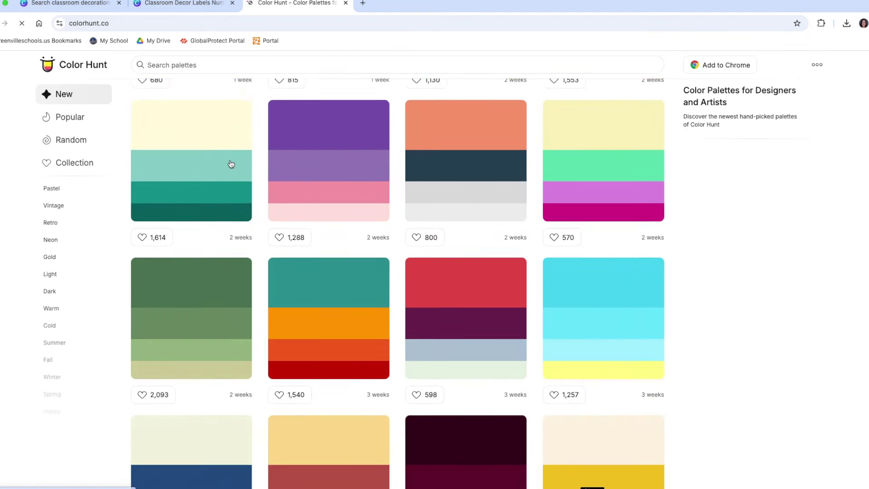
pyautogui.scroll(-4, 230, 234)
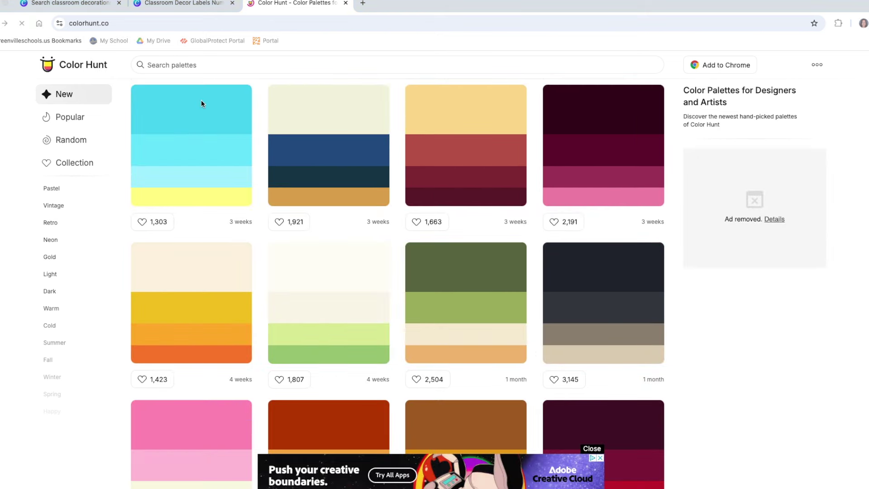
pyautogui.moveTo(144, 167)
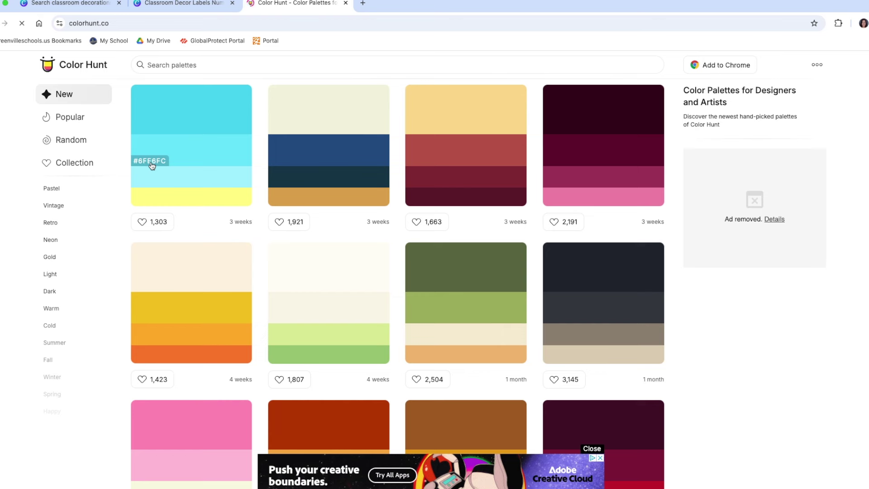
pyautogui.click(152, 163)
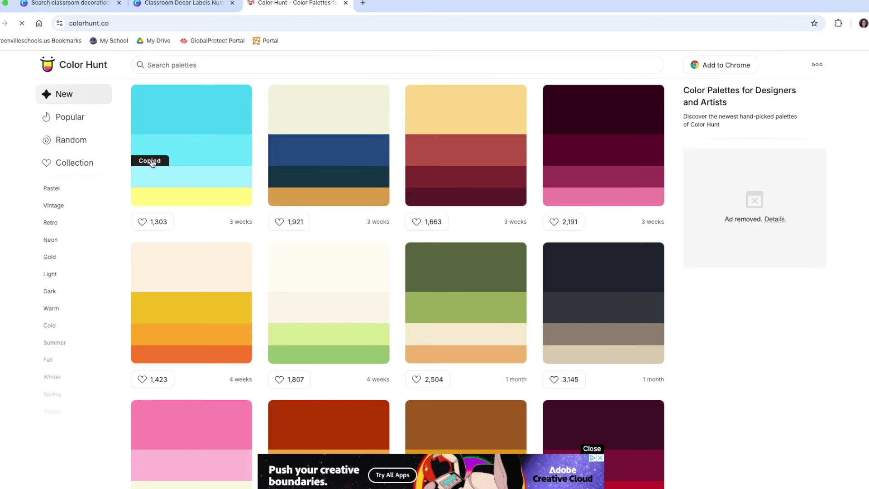
pyautogui.click(192, 4)
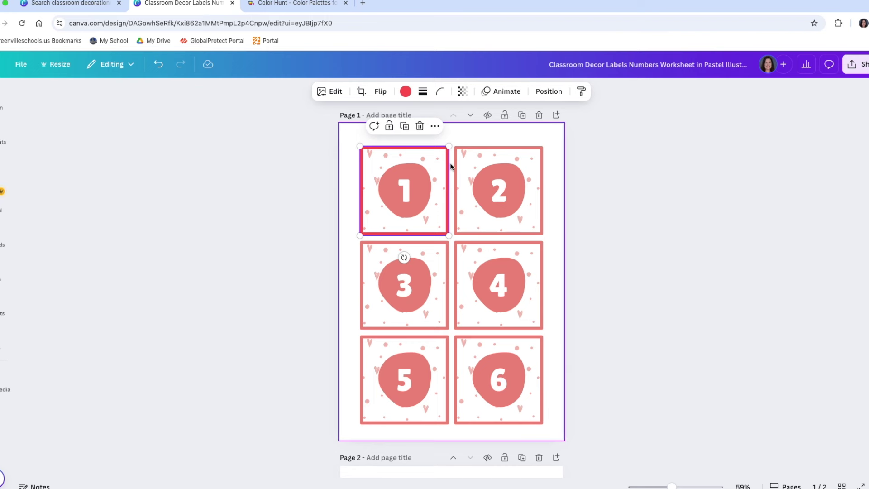
# - Recolor the square border around label 1 with the copied hex code #6FE6FC
pyautogui.click(469, 151)
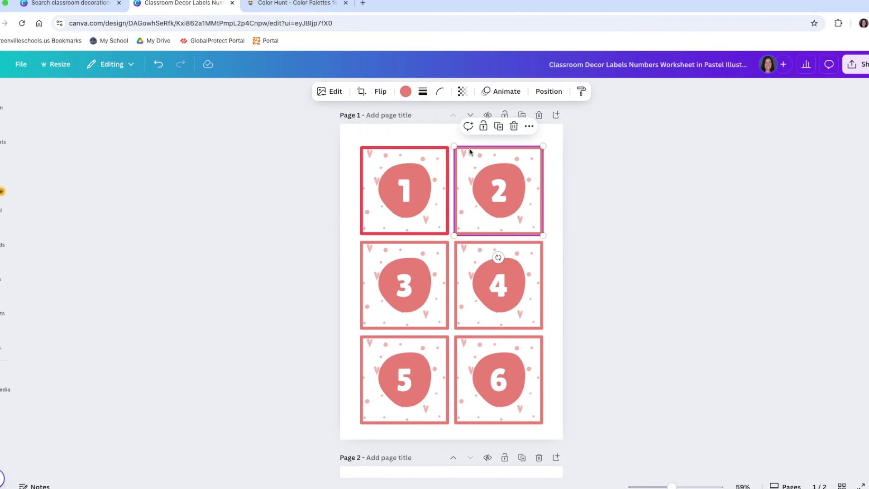
pyautogui.click(386, 152)
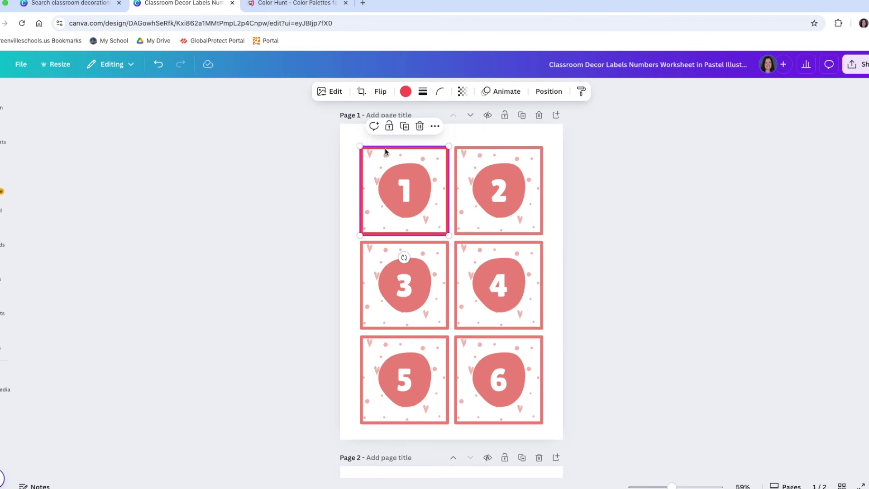
pyautogui.click(406, 93)
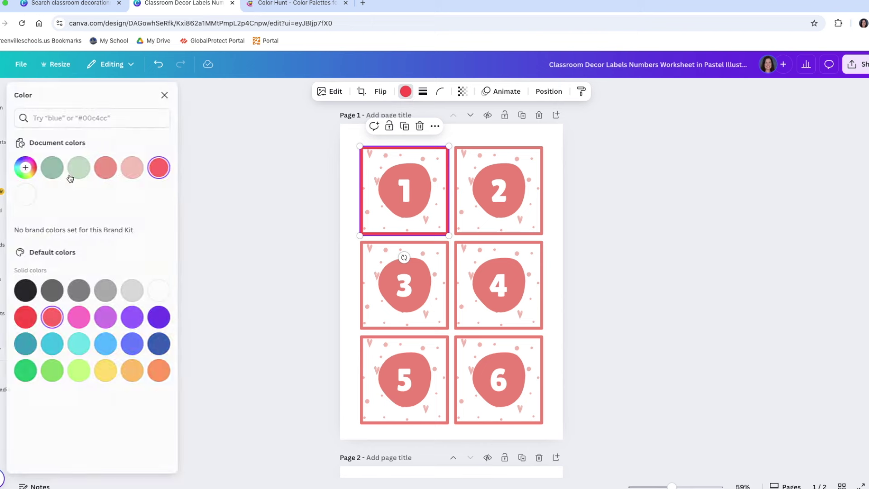
pyautogui.click(28, 172)
pyautogui.rightClick(54, 267)
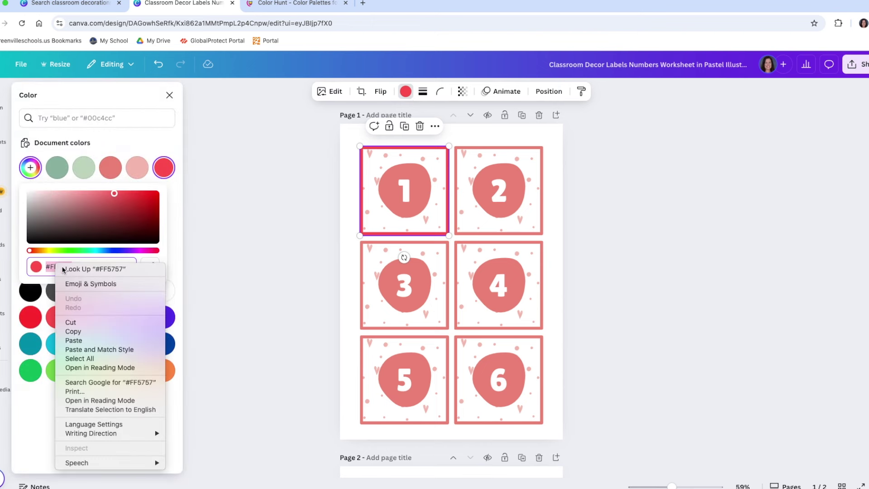
pyautogui.click(73, 340)
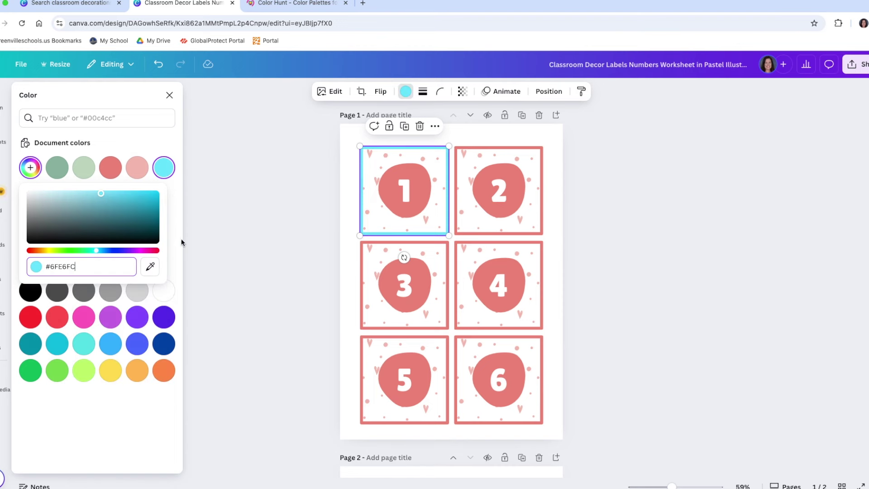
pyautogui.press('Escape')
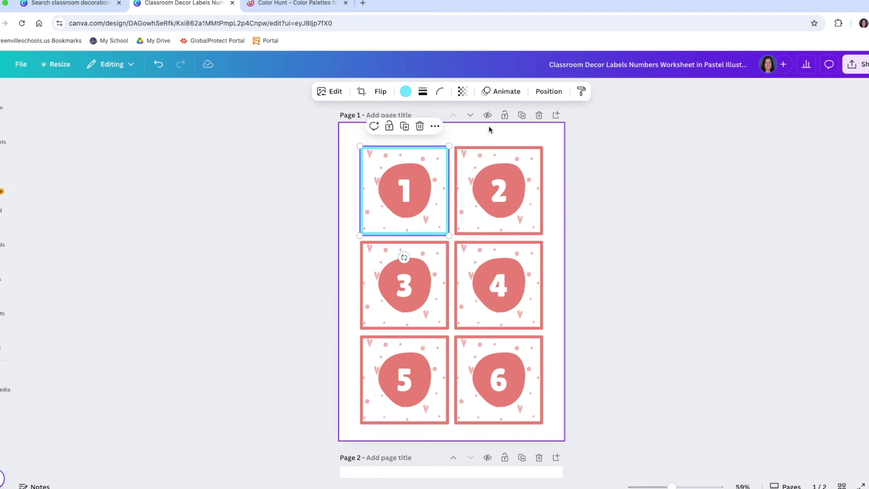
# - Recolor the blob behind number 1 to the light blue document color and apply the change to all matching coral elements
pyautogui.click(424, 190)
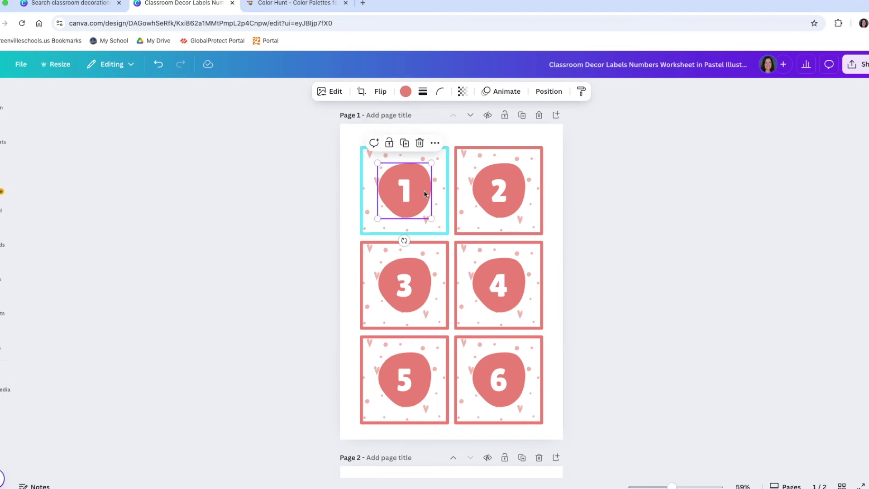
pyautogui.click(405, 93)
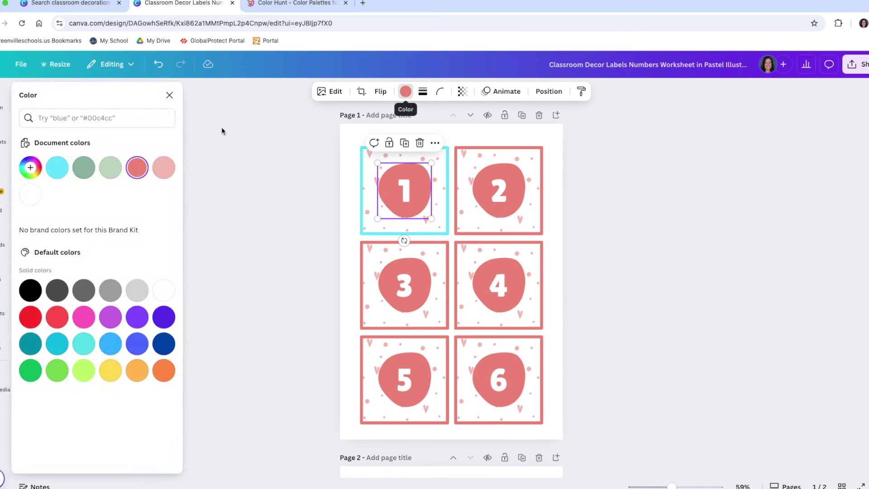
pyautogui.click(59, 171)
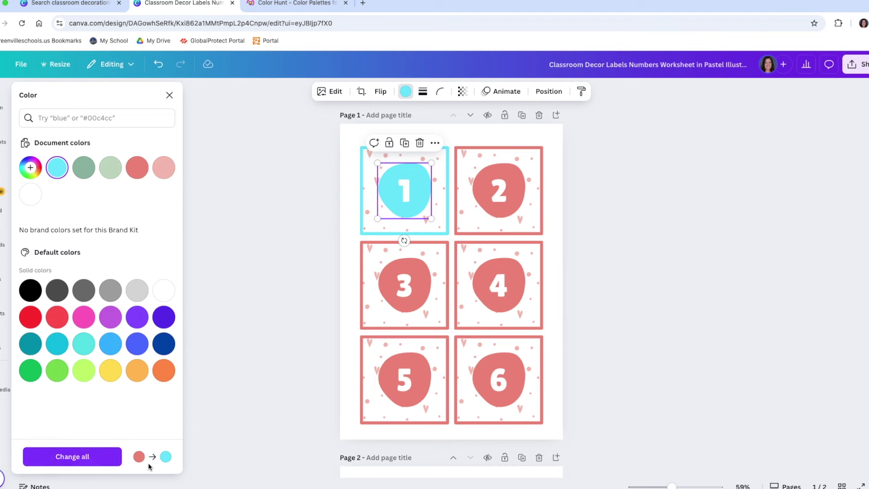
pyautogui.click(91, 458)
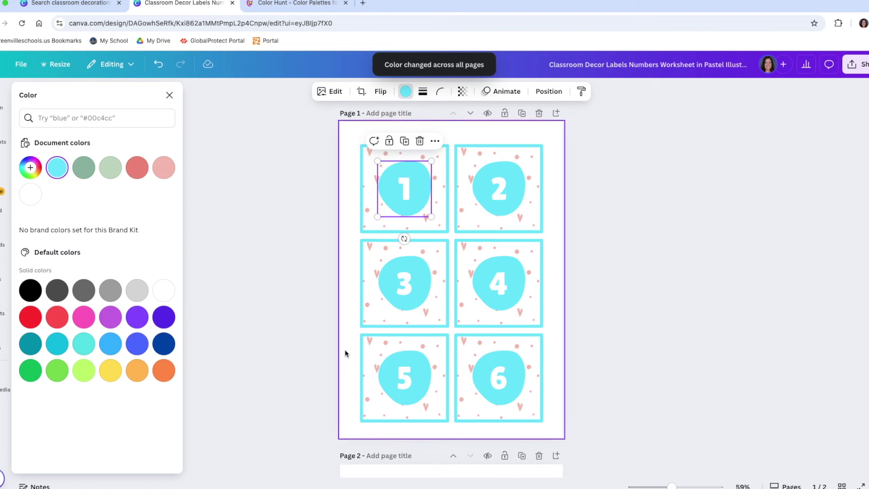
# - Recolor label 7's border on page 2 to the light blue document color and apply the change to all matching green elements
pyautogui.scroll(-5, 345, 351)
pyautogui.scroll(-2, 345, 352)
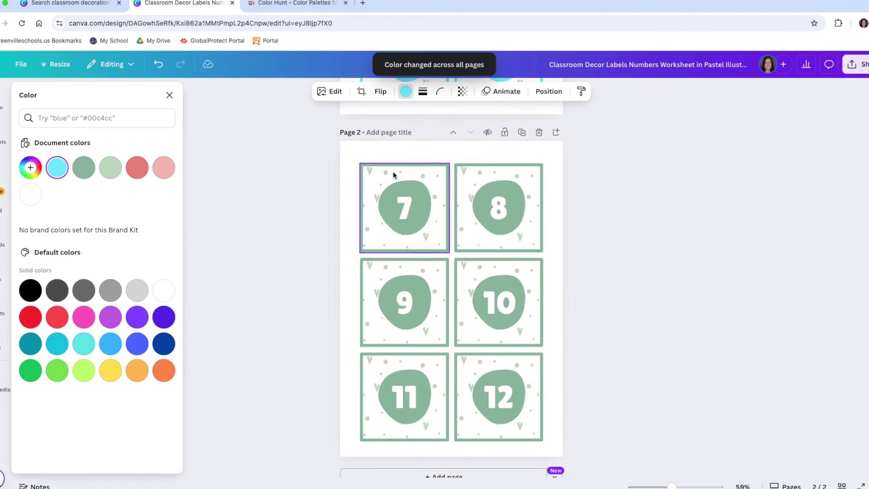
pyautogui.click(420, 165)
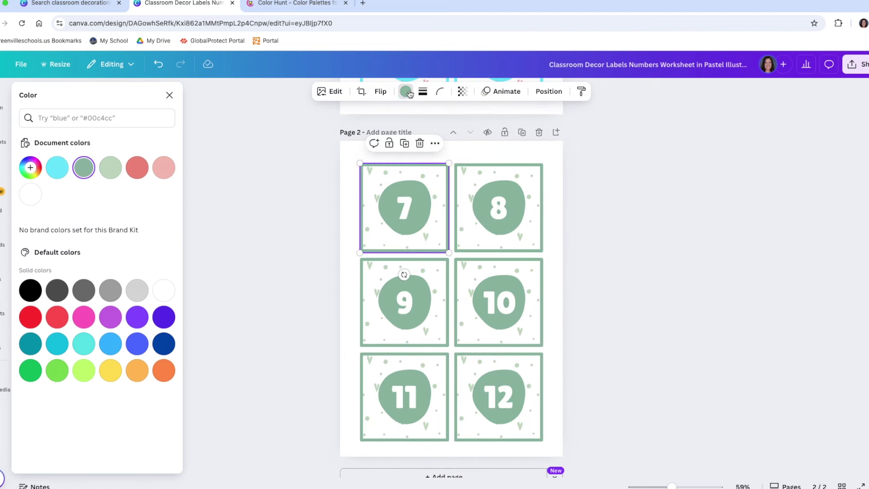
pyautogui.click(82, 170)
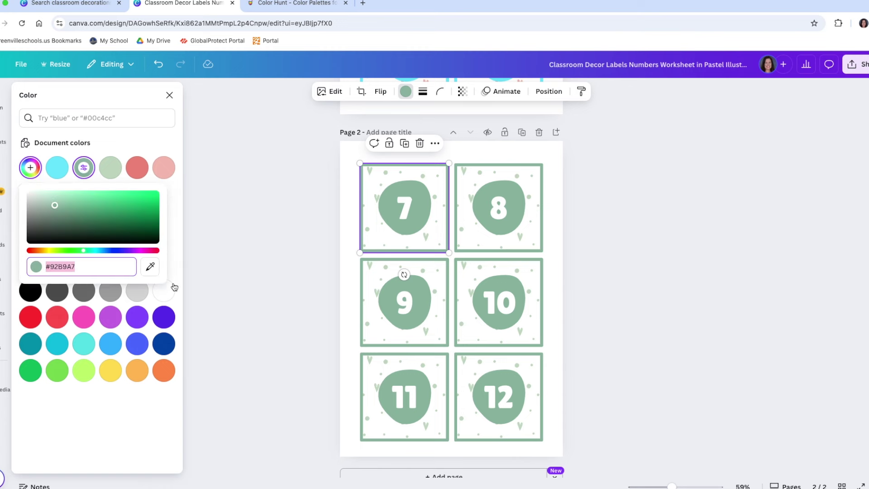
pyautogui.click(242, 201)
pyautogui.click(59, 163)
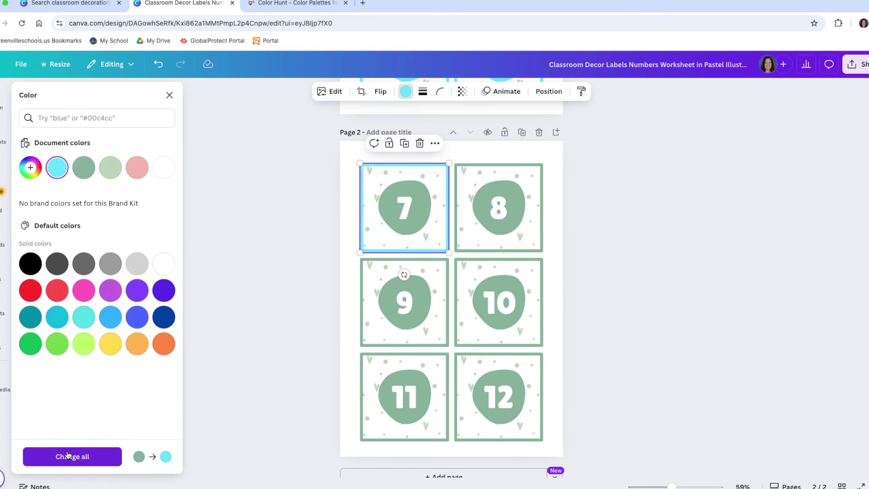
pyautogui.click(67, 456)
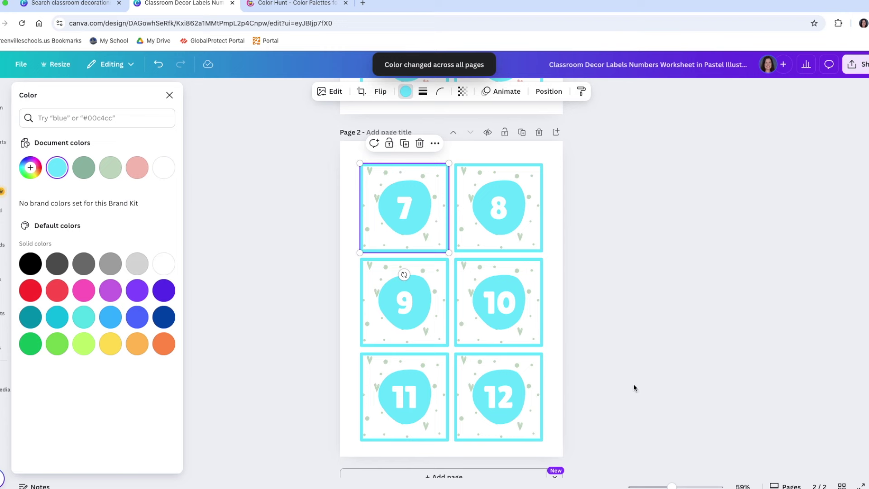
# - Review both recolored pages, then select label 1's border and show the list of all layers on page 1
pyautogui.scroll(7, 634, 384)
pyautogui.scroll(-2, 475, 300)
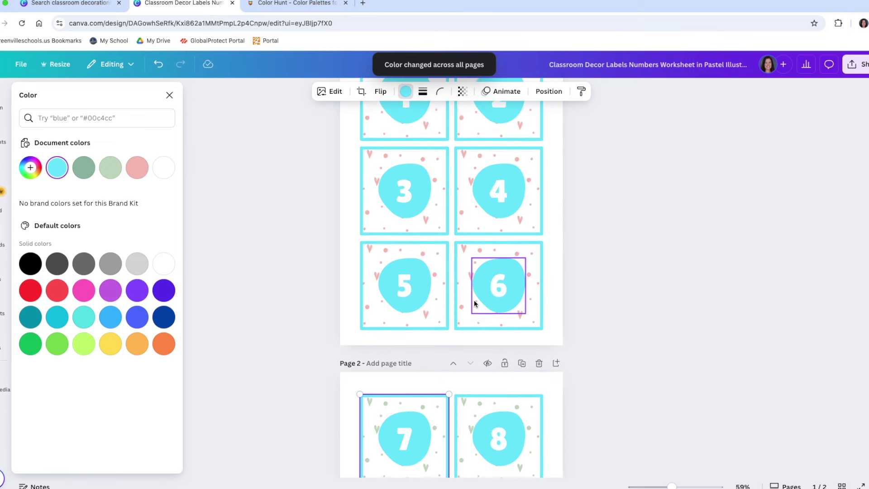
pyautogui.scroll(-4, 569, 371)
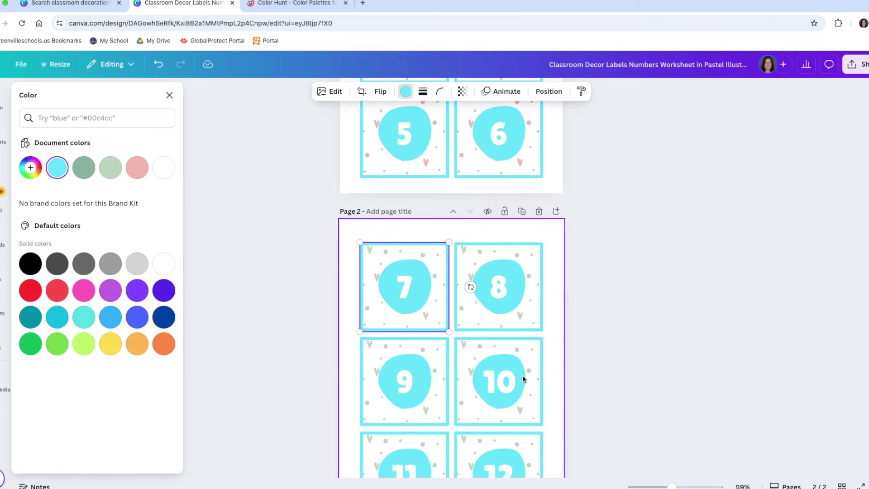
pyautogui.scroll(-1, 522, 376)
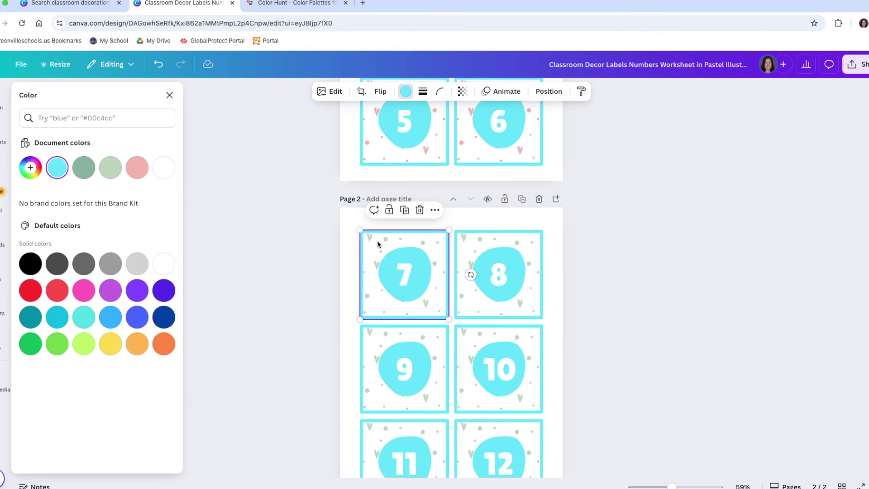
pyautogui.scroll(5, 378, 244)
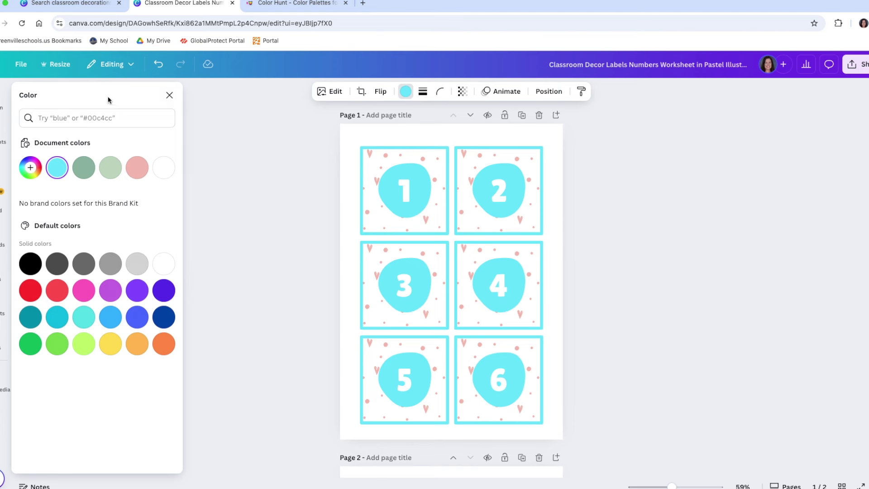
pyautogui.click(170, 96)
pyautogui.click(384, 151)
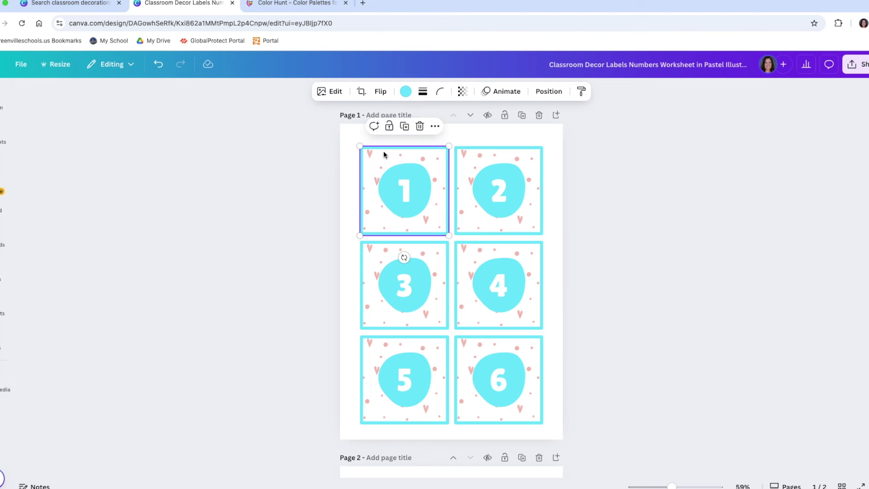
pyautogui.click(549, 92)
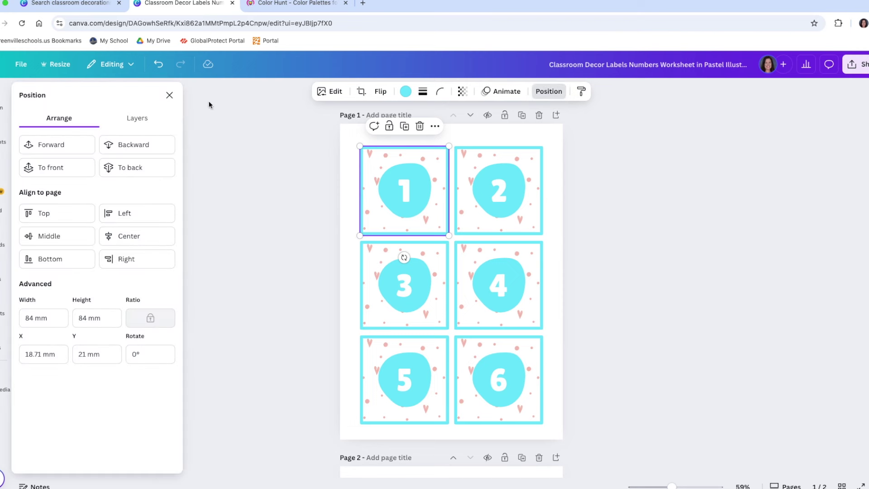
pyautogui.click(139, 119)
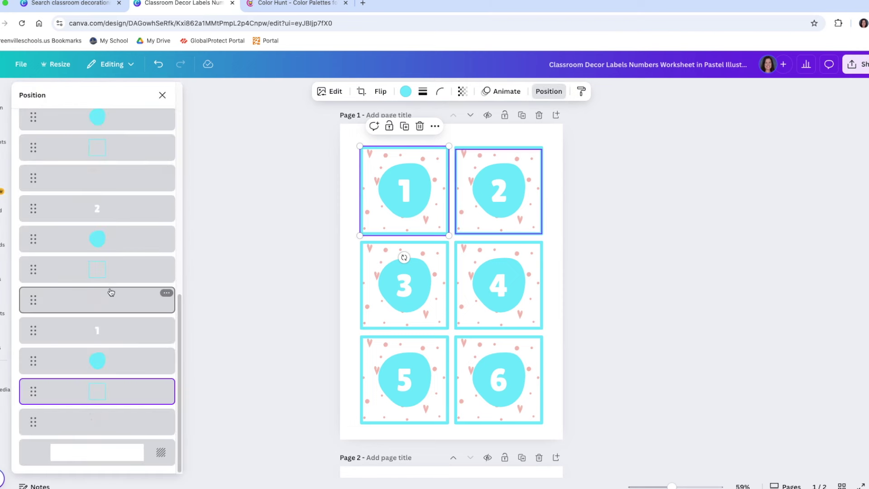
pyautogui.scroll(10, 84, 327)
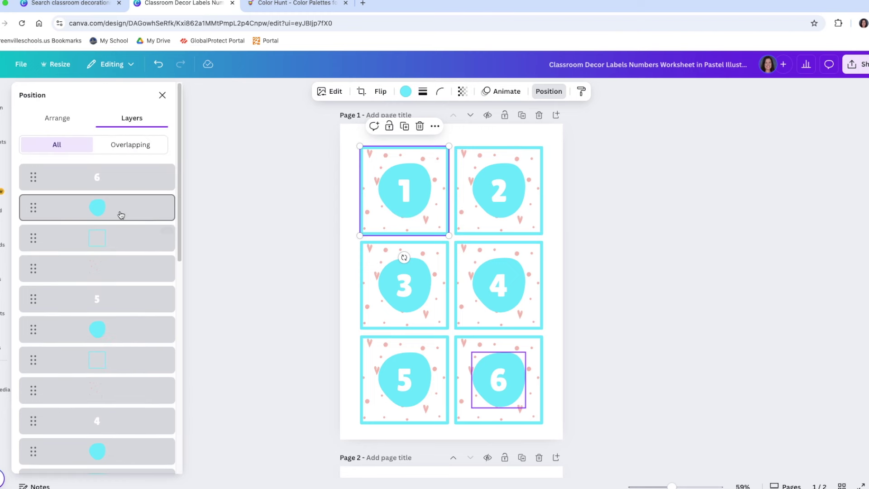
# - Delete the heart-and-dot pattern layers behind all six number labels on page 1
pyautogui.click(97, 273)
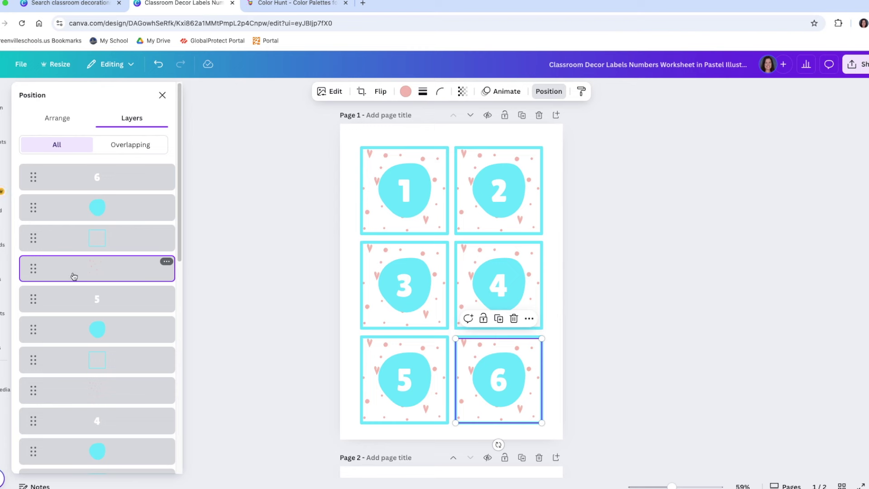
pyautogui.press('Delete')
pyautogui.click(83, 359)
pyautogui.press('Delete')
pyautogui.scroll(-5, 83, 359)
pyautogui.click(88, 244)
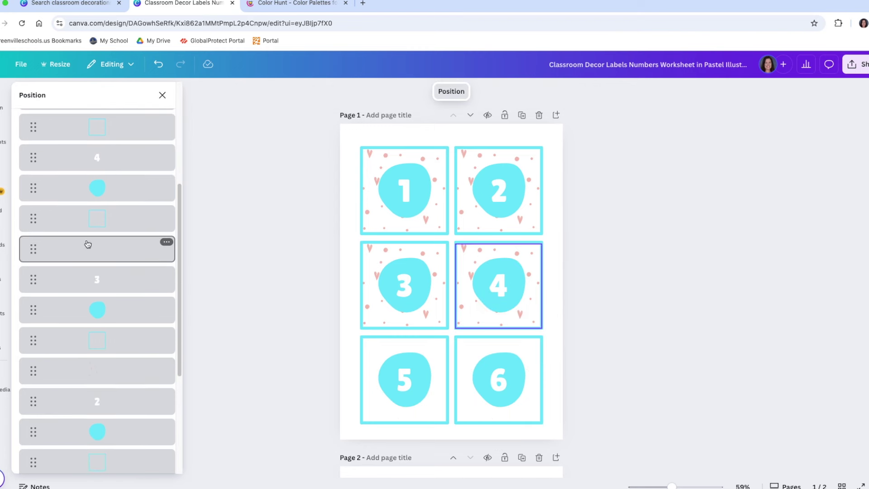
pyautogui.press('Delete')
pyautogui.click(91, 337)
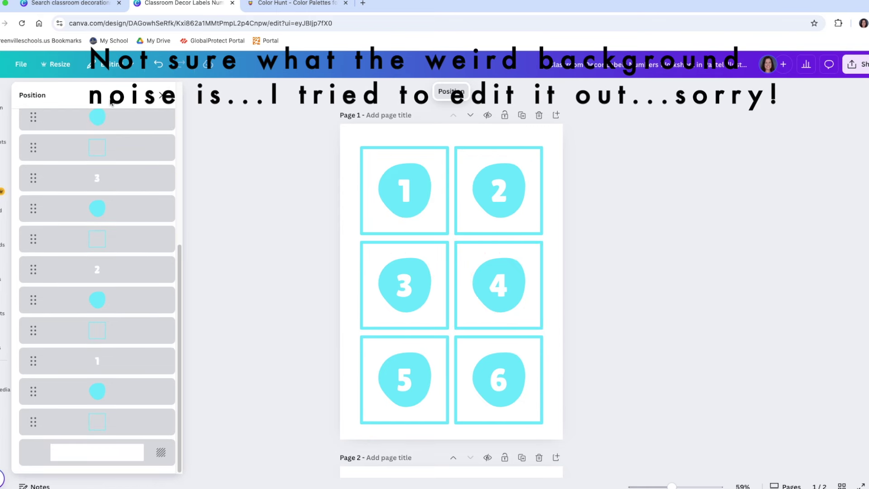
# - Search the elements for "black and white background" and browse all graphics results
pyautogui.click(0, 132)
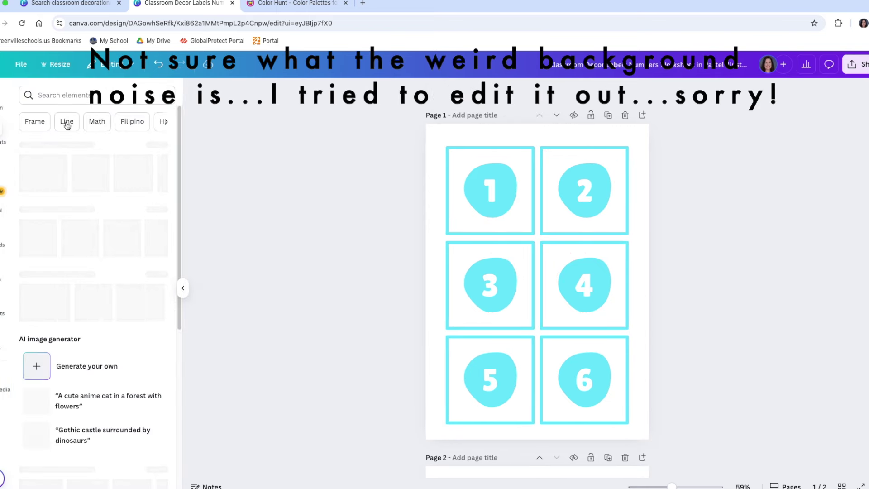
pyautogui.click(55, 95)
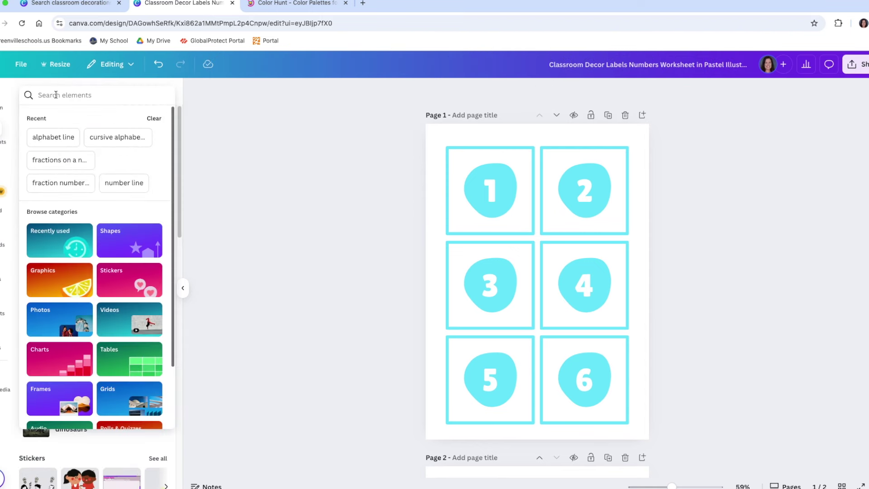
pyautogui.write('black and white background')
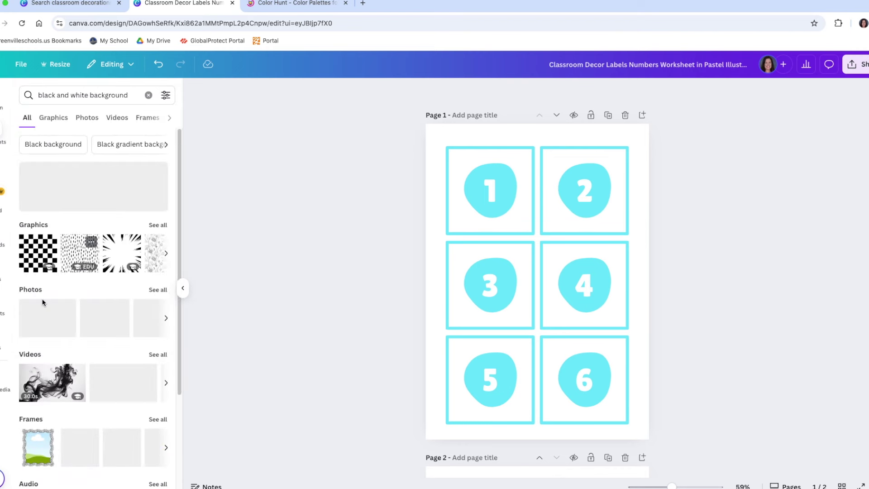
pyautogui.click(164, 226)
pyautogui.scroll(-5, 72, 231)
# - Add the black polka dot pattern on white to page 1 and resize it to fit inside label 2's border
pyautogui.click(94, 362)
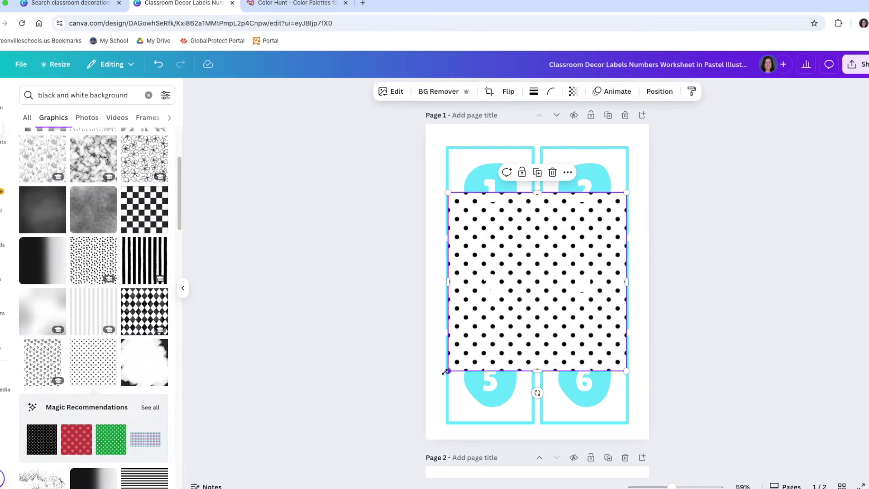
pyautogui.moveTo(449, 368); pyautogui.dragTo(627, 190)
pyautogui.moveTo(589, 228); pyautogui.dragTo(589, 232)
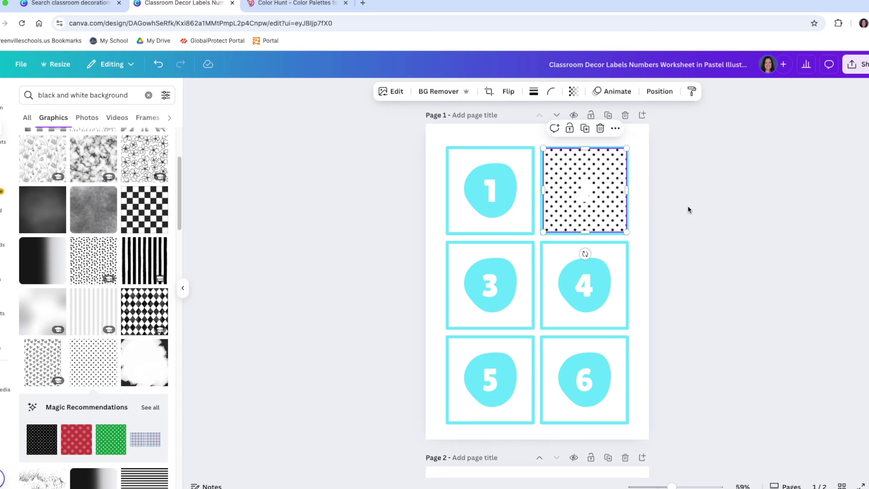
# - Duplicate label 2's polka dot pattern and place copies inside the borders of labels 1, 3, 4, 5 and 6
pyautogui.click(585, 129)
pyautogui.moveTo(606, 230); pyautogui.dragTo(505, 219)
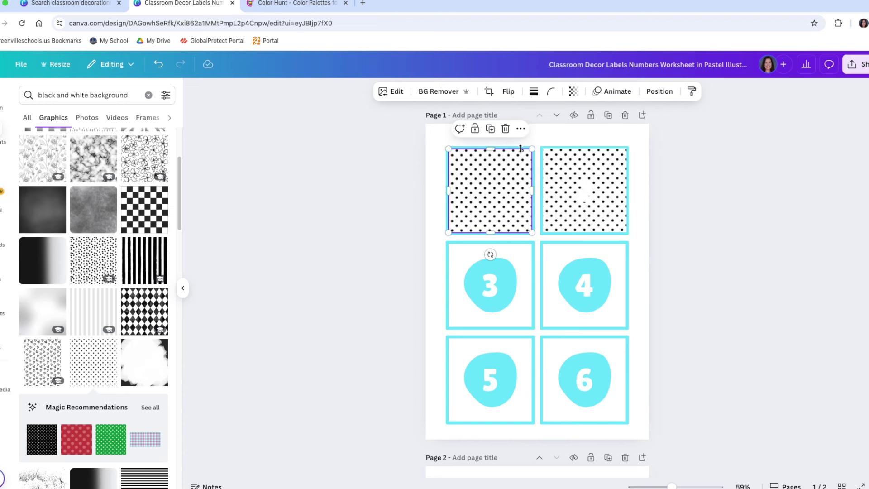
pyautogui.click(491, 129)
pyautogui.moveTo(432, 200); pyautogui.dragTo(525, 292)
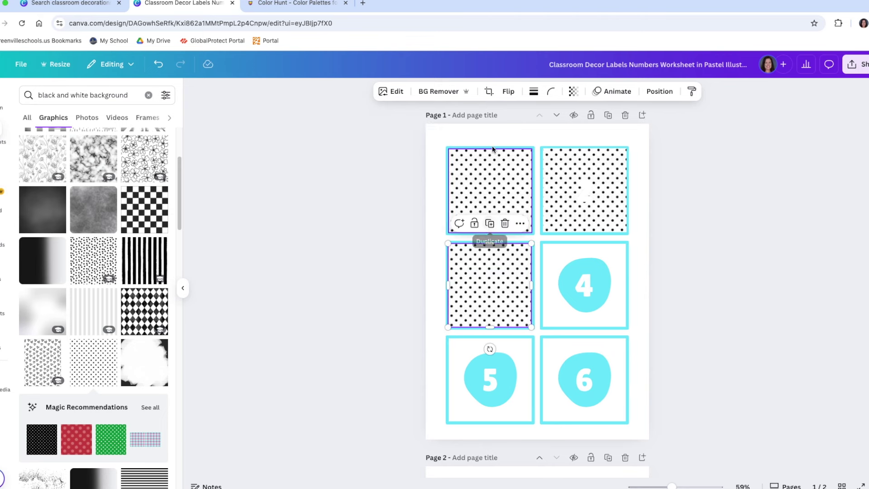
pyautogui.click(489, 224)
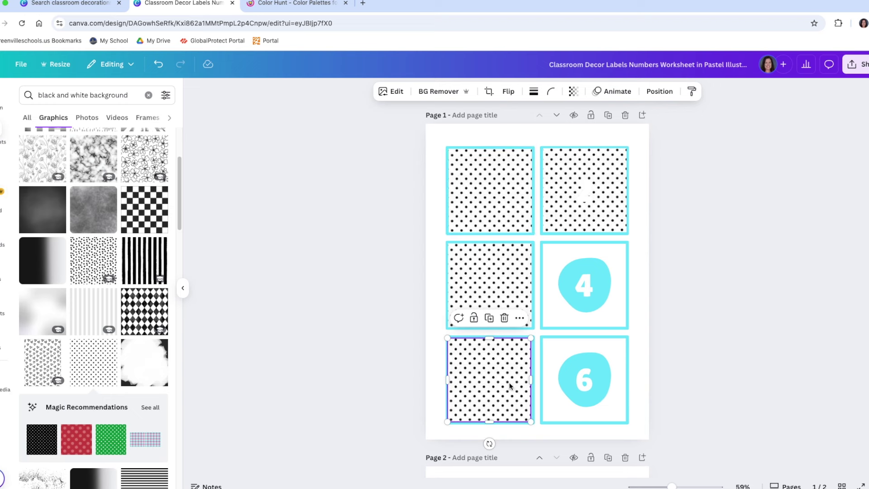
pyautogui.click(489, 317)
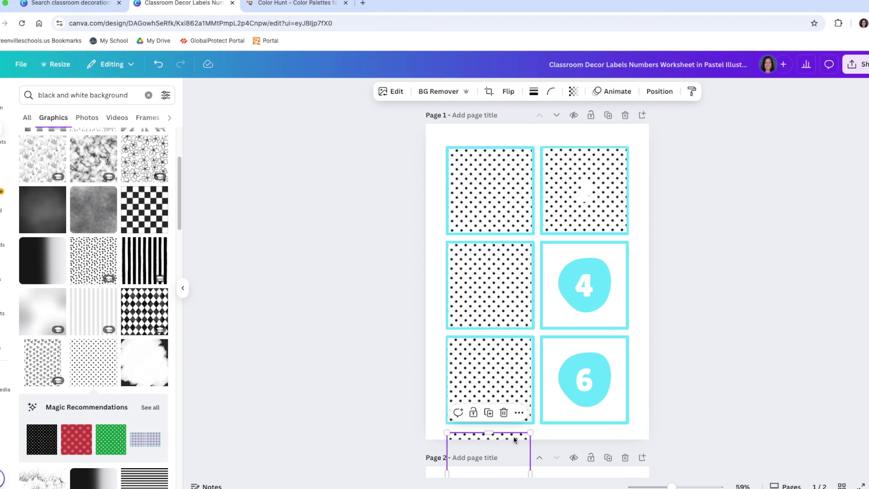
pyautogui.moveTo(512, 439); pyautogui.dragTo(550, 392)
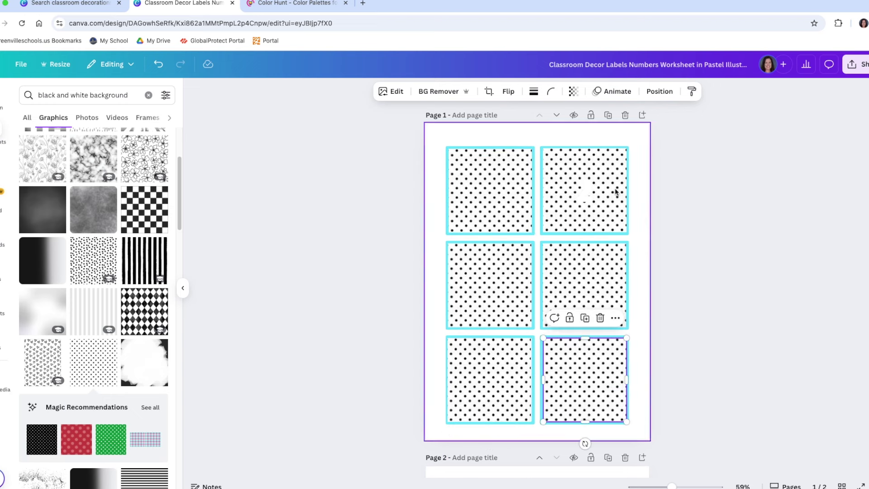
# - Select all six polka dot patterns on page 1 and send them to the back, behind the numbers and blue shapes
pyautogui.click(653, 96)
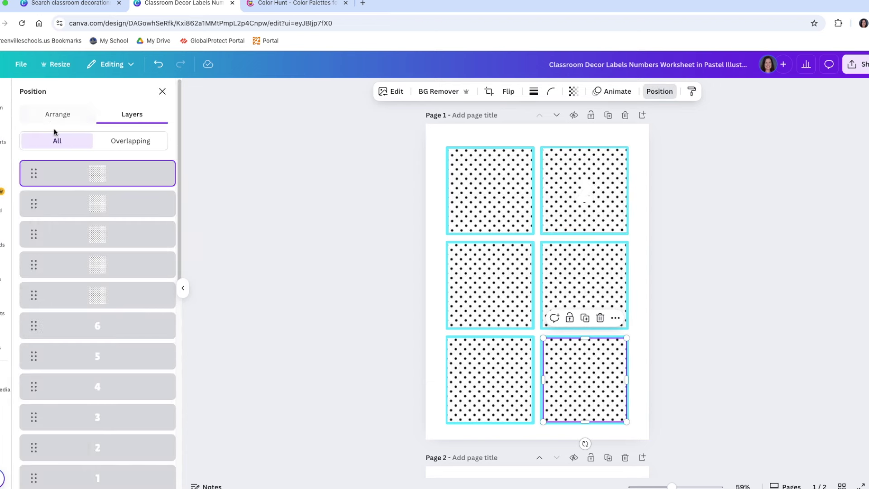
pyautogui.click(57, 113)
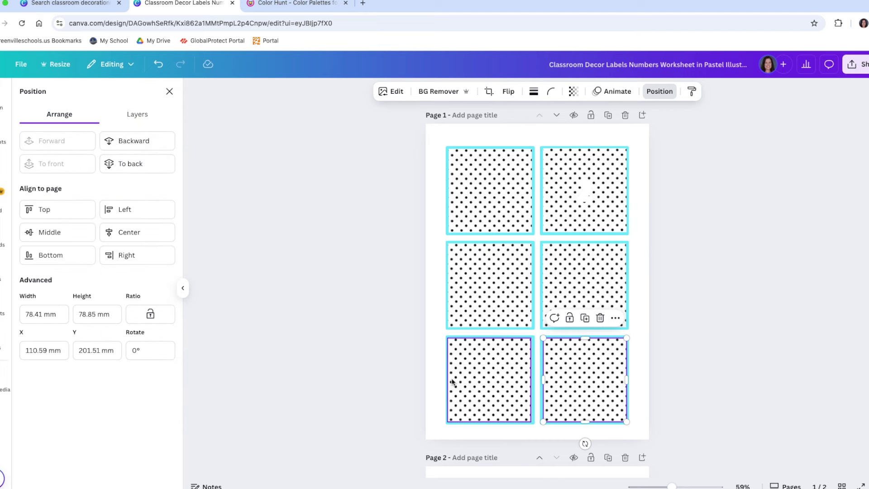
pyautogui.keyDown('shift'); pyautogui.click(494, 379); pyautogui.keyUp('shift')
pyautogui.keyDown('shift'); pyautogui.click(473, 292); pyautogui.keyUp('shift')
pyautogui.keyDown('shift'); pyautogui.click(567, 290); pyautogui.keyUp('shift')
pyautogui.keyDown('shift'); pyautogui.click(580, 199); pyautogui.keyUp('shift')
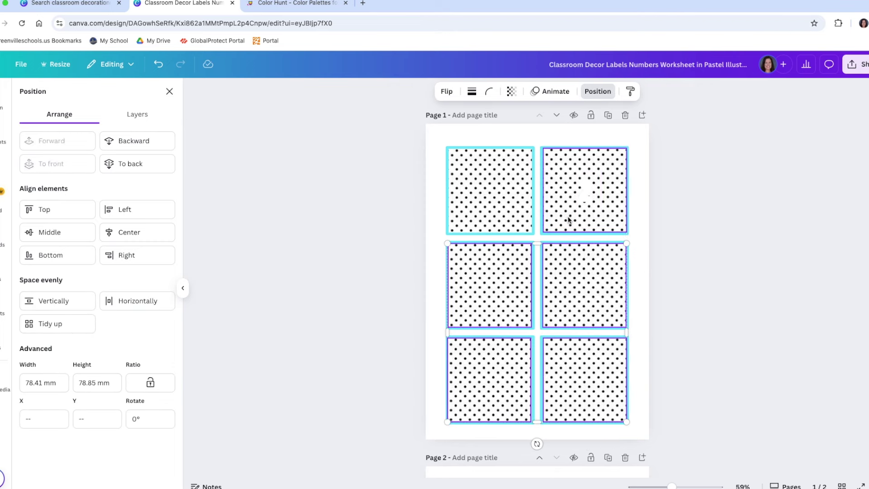
pyautogui.keyDown('shift'); pyautogui.click(485, 223); pyautogui.keyUp('shift')
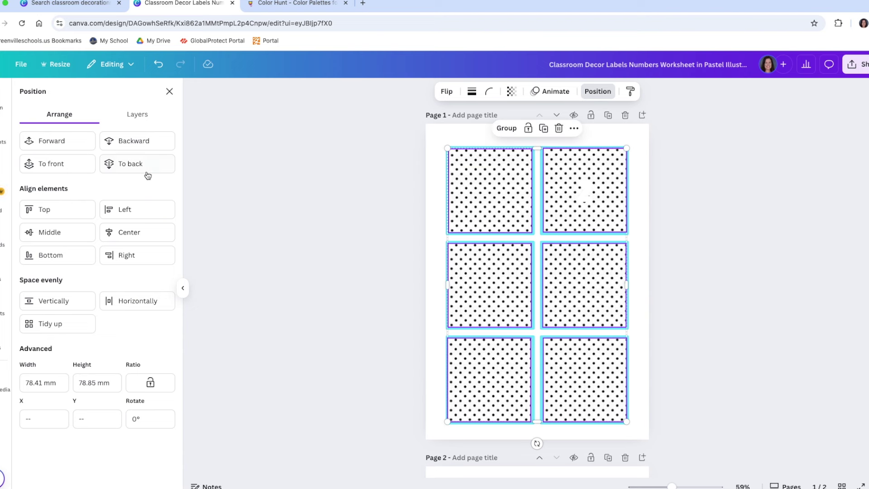
pyautogui.click(129, 164)
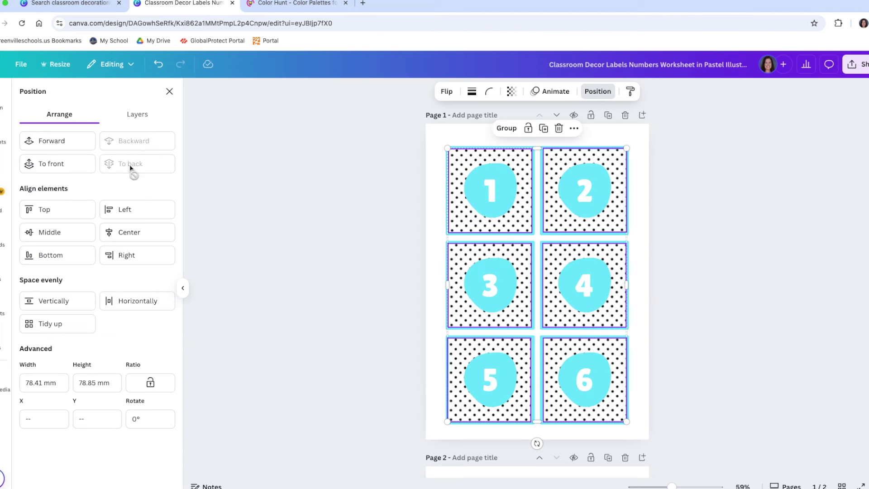
pyautogui.click(354, 280)
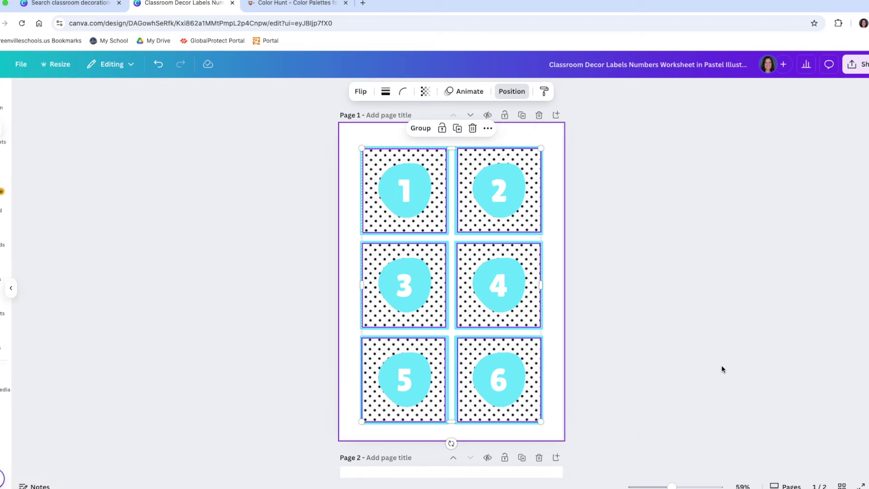
pyautogui.click(721, 365)
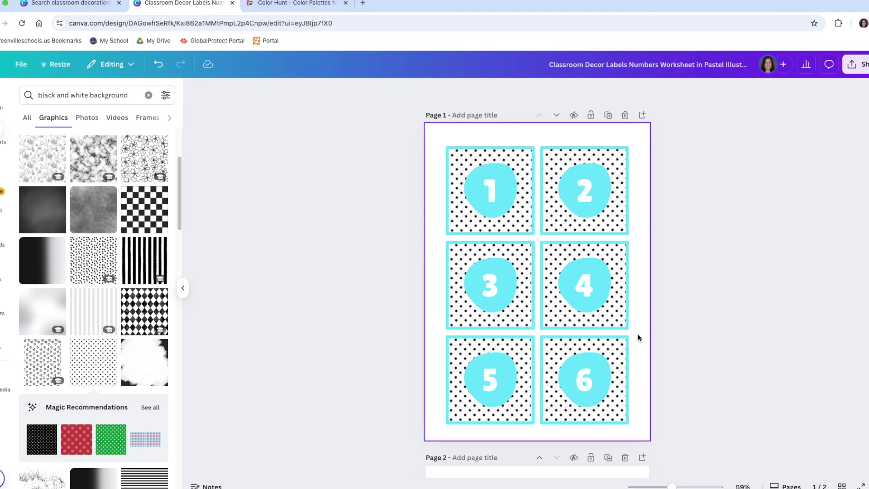
# - Delete page 2 with the old heart-and-dot labels and duplicate the polka dot page 1 in its place
pyautogui.scroll(-5, 639, 337)
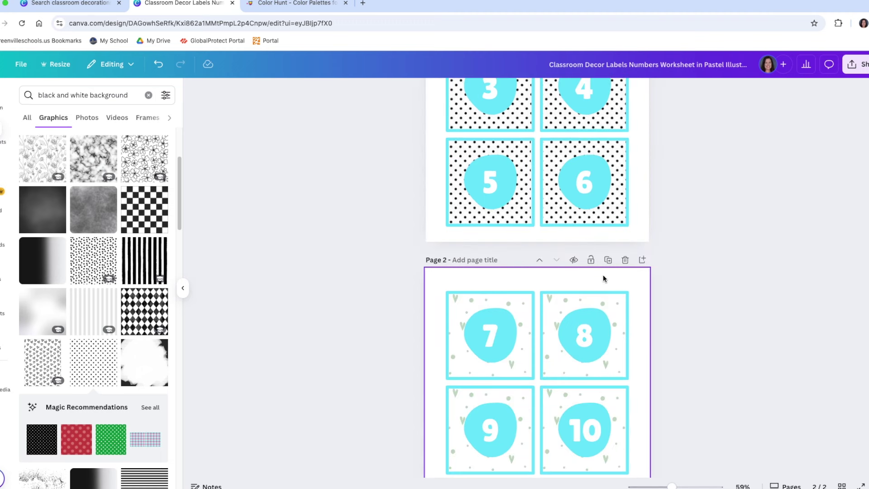
pyautogui.scroll(3, 604, 281)
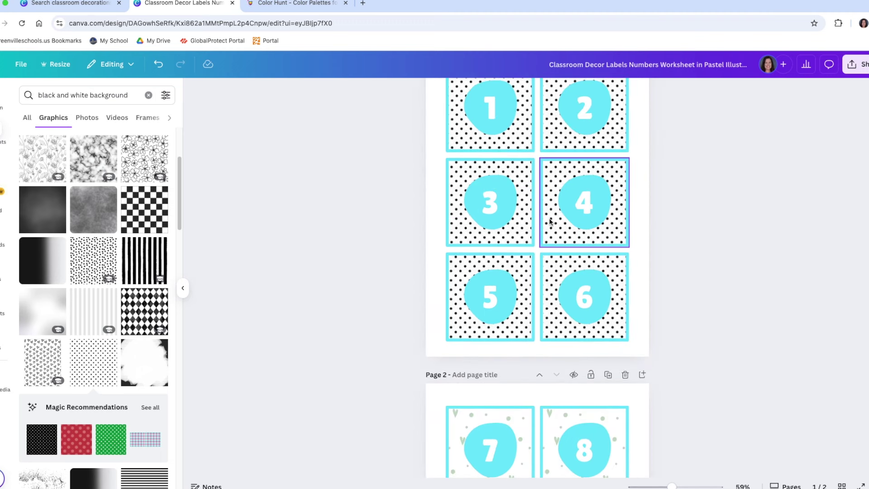
pyautogui.scroll(-1, 587, 369)
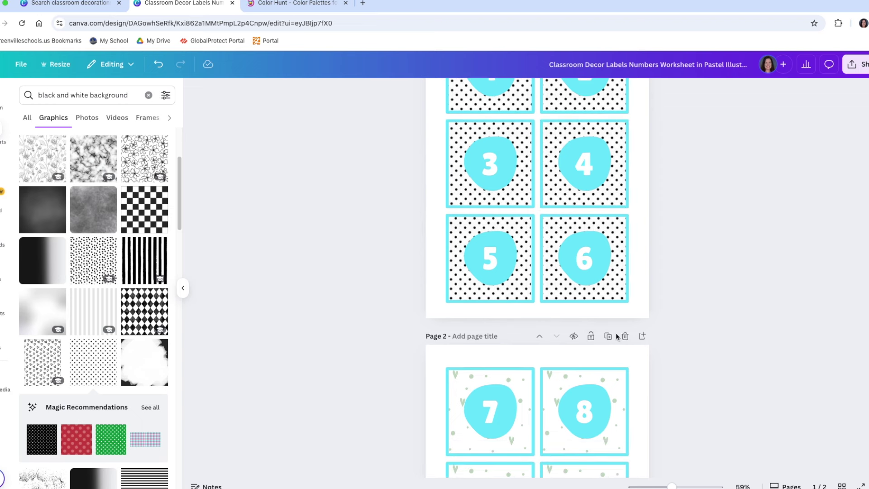
pyautogui.click(624, 337)
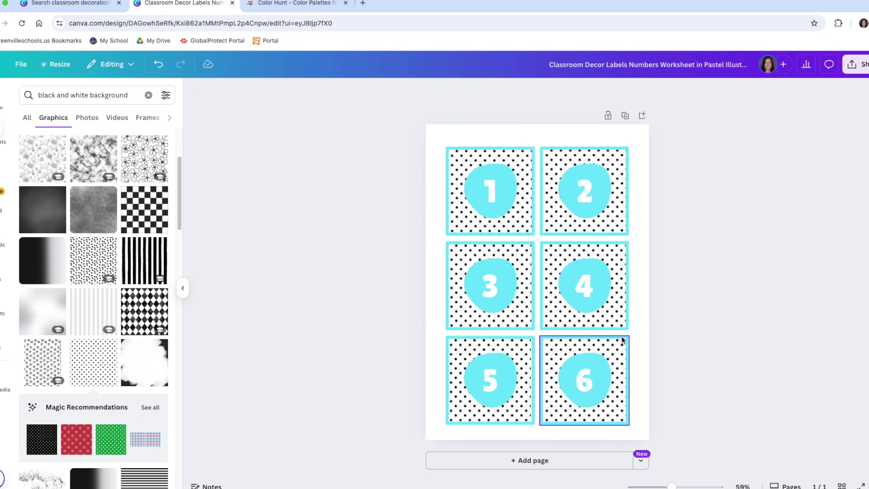
pyautogui.click(626, 115)
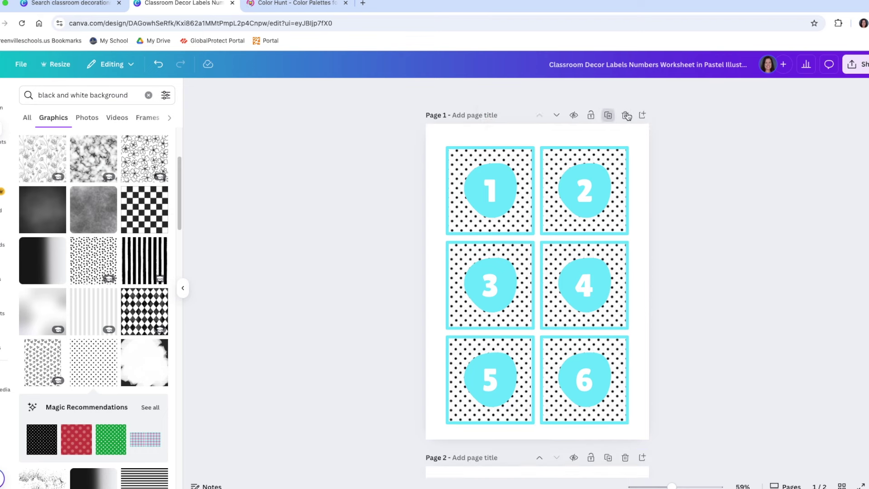
# - Renumber the six labels on the duplicated page 2 as 7, 8, 9, 10, 11 and 12
pyautogui.doubleClick(490, 191)
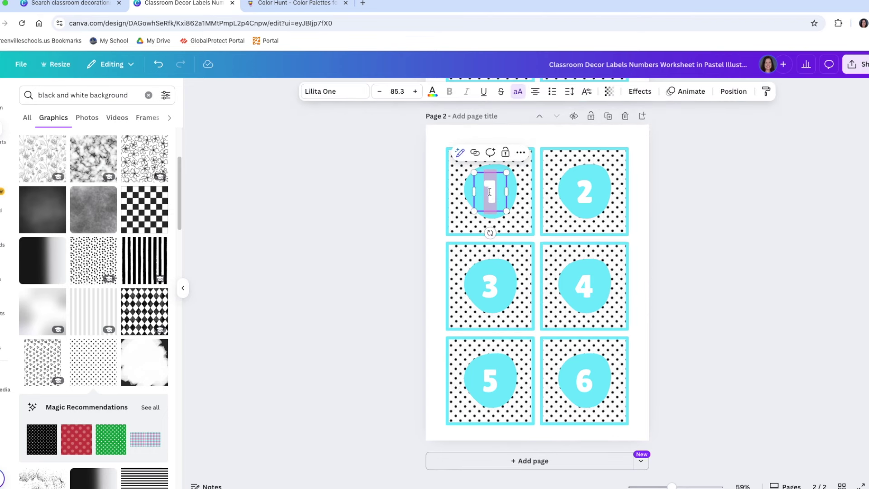
pyautogui.write('7')
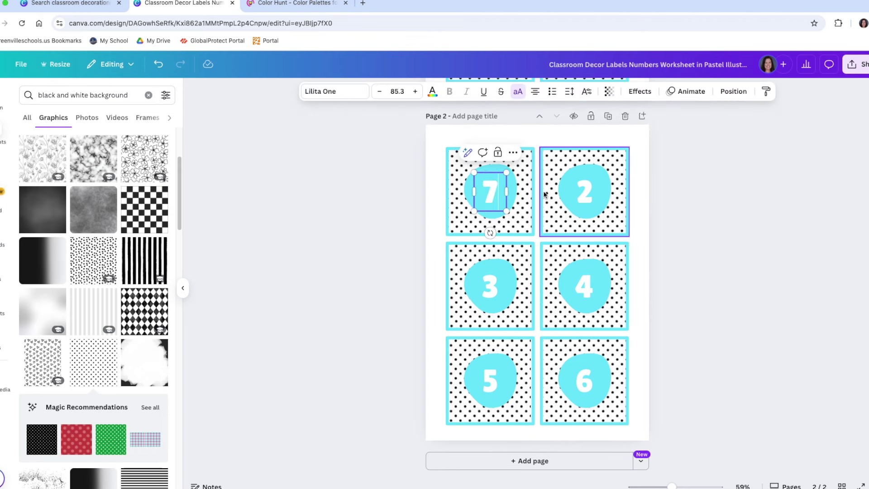
pyautogui.doubleClick(580, 191)
pyautogui.write('8')
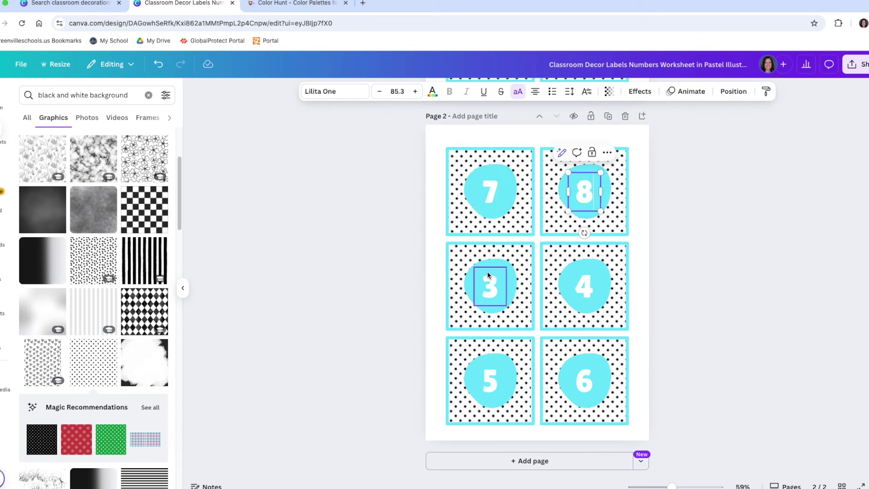
pyautogui.doubleClick(486, 289)
pyautogui.write('9')
pyautogui.click(582, 285)
pyautogui.doubleClick(582, 285)
pyautogui.write('1')
pyautogui.click(686, 366)
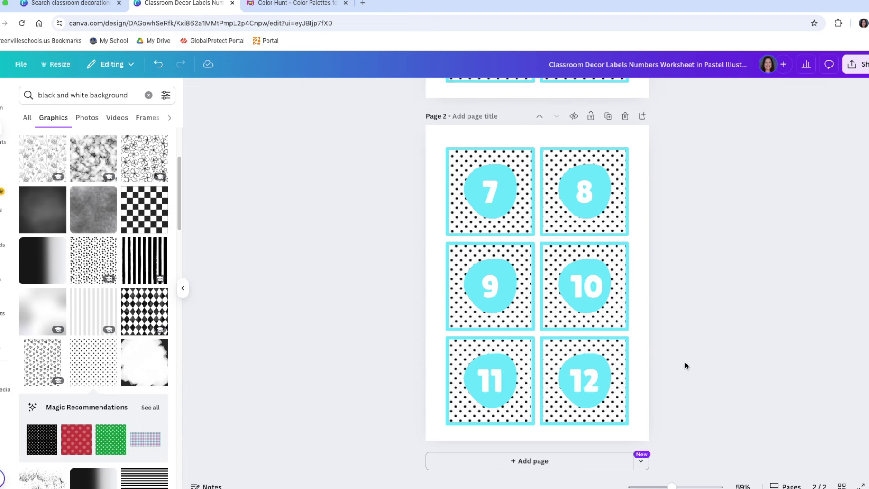
# - Collapse the elements side panel to review page 1, and close the Color Hunt browser tab
pyautogui.click(183, 290)
pyautogui.scroll(5, 456, 230)
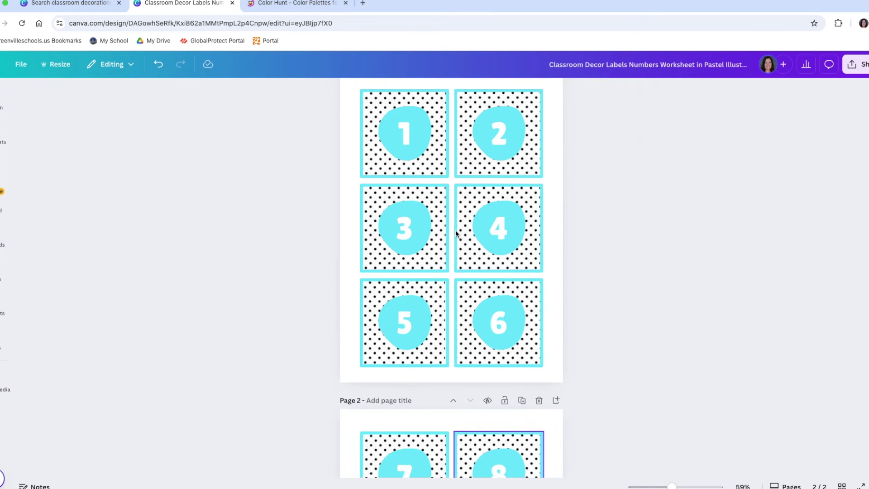
pyautogui.scroll(2, 455, 230)
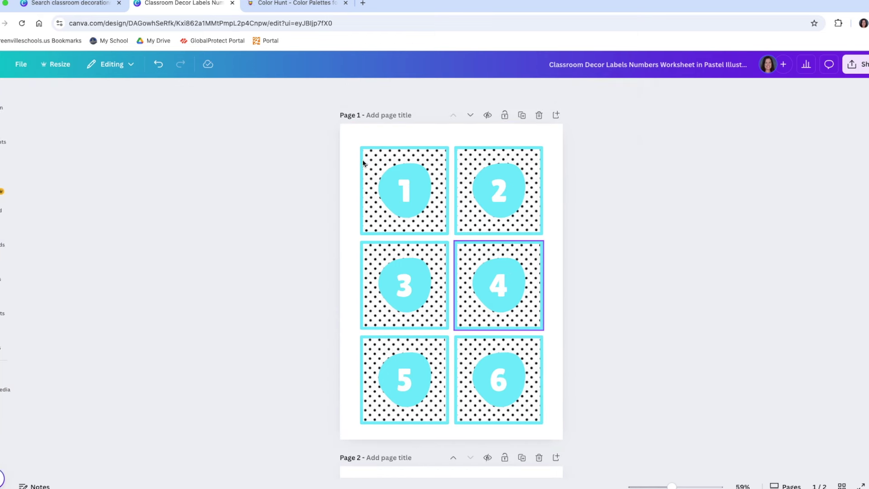
pyautogui.click(346, 4)
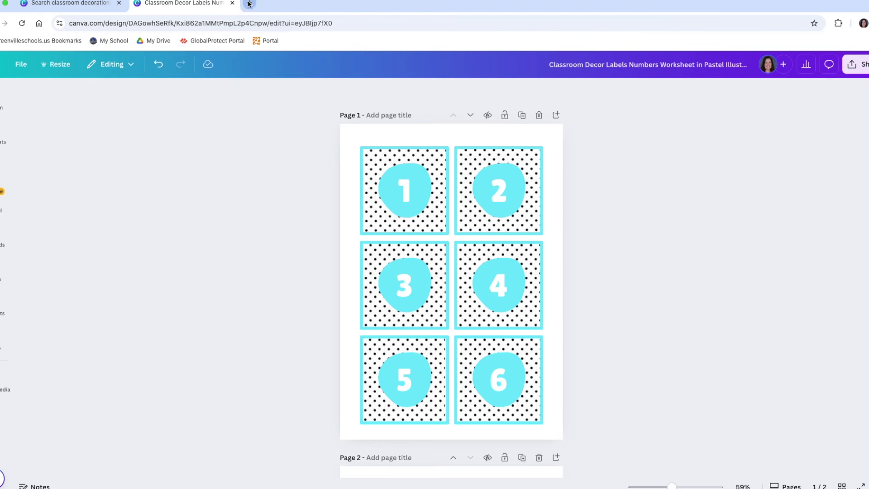
# - Search Google for "bulletin boarder" in a new browser tab and show the image results
pyautogui.click(248, 2)
pyautogui.write('bulle')
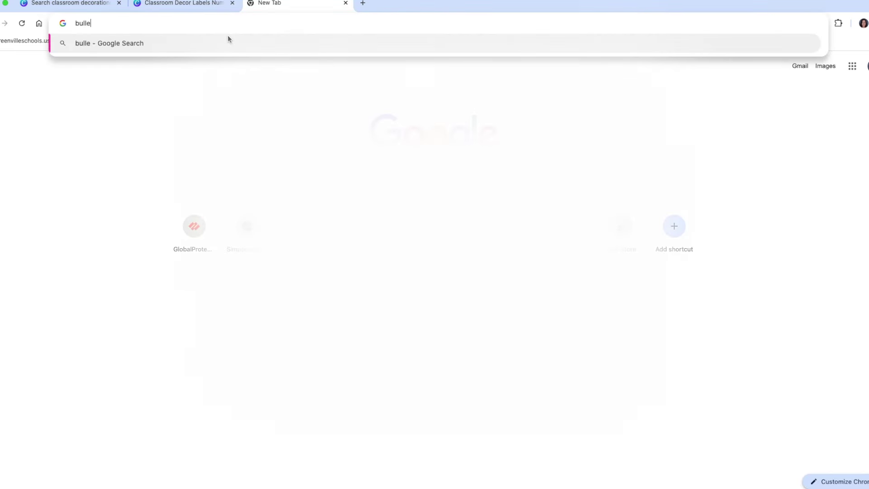
pyautogui.write('tin boarder')
pyautogui.press('Return')
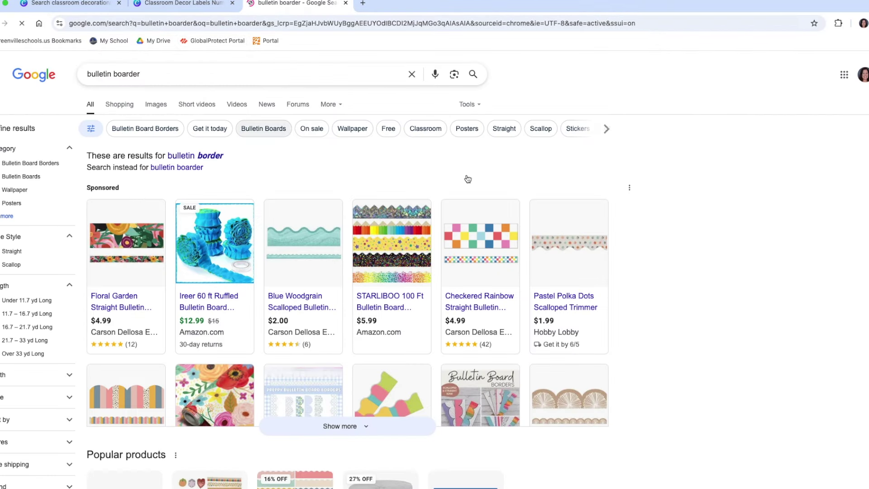
pyautogui.scroll(-5, 463, 227)
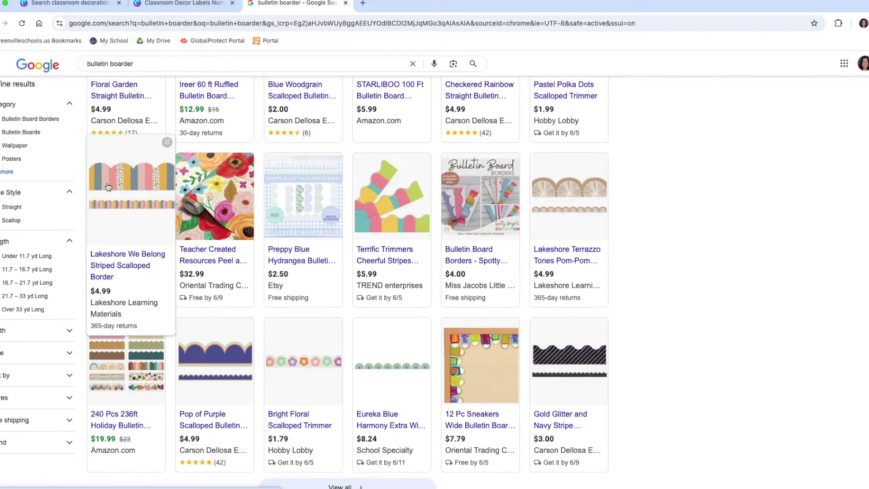
pyautogui.scroll(-7, 416, 267)
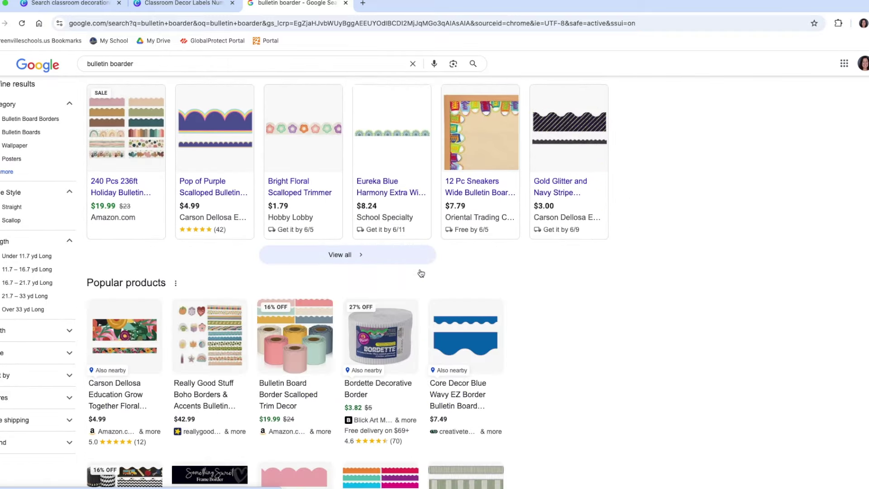
pyautogui.scroll(-15, 420, 272)
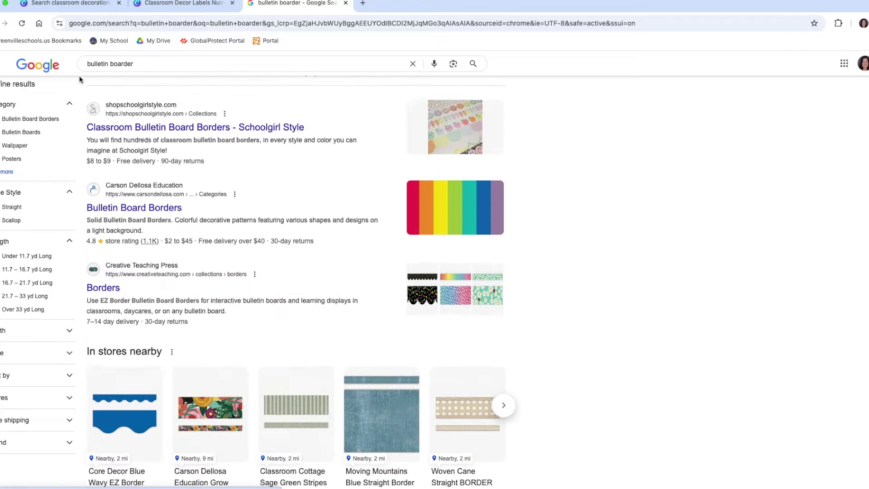
pyautogui.scroll(3, 140, 104)
pyautogui.click(156, 103)
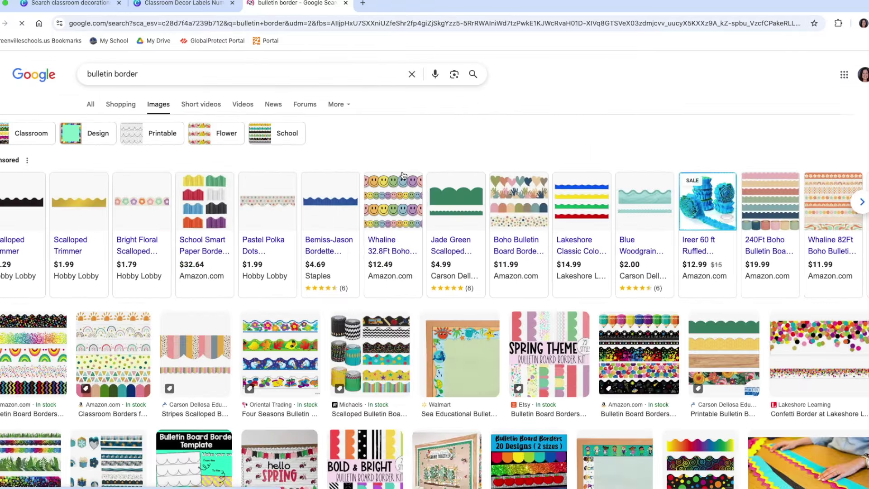
# - Open the Carson Dellosa Stripes Scalloped Bulletin Board Borders picture from the image results and copy the image
pyautogui.scroll(-2, 403, 175)
pyautogui.scroll(-1, 404, 175)
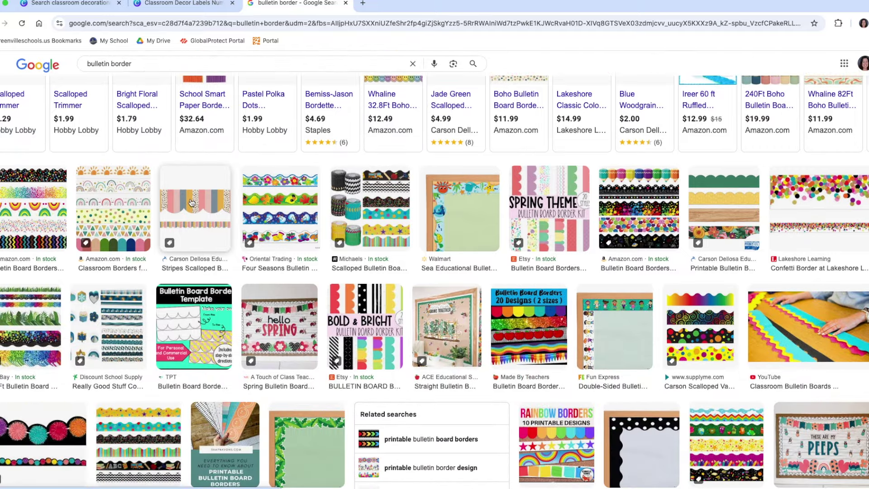
pyautogui.click(231, 213)
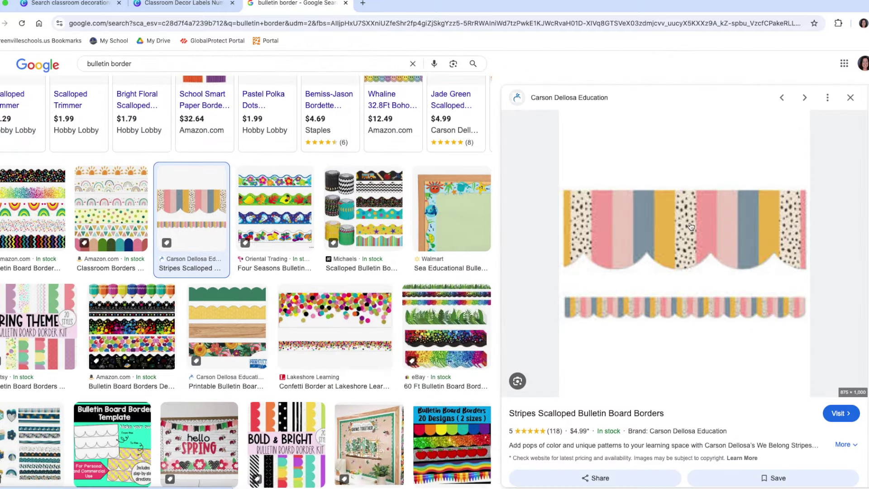
pyautogui.rightClick(691, 225)
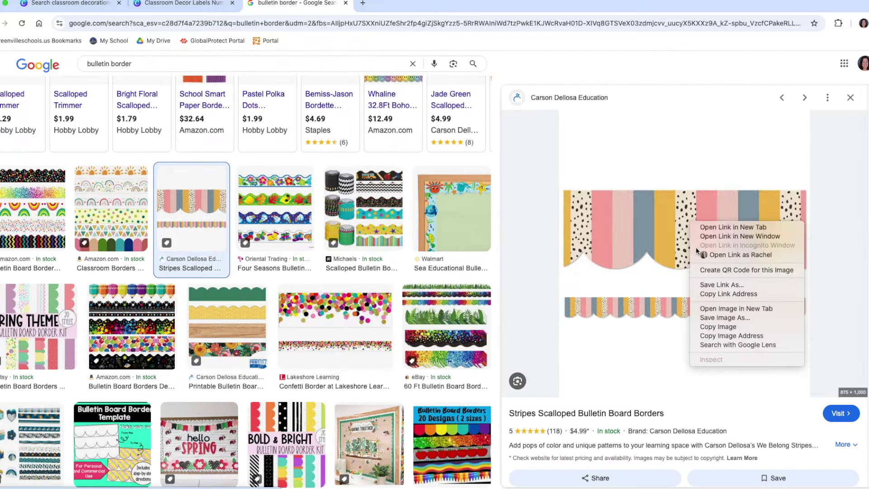
pyautogui.click(710, 327)
# - Switch to the Canva number labels design, paste the copied border picture onto page 1 and move it to the page's lower-left corner
pyautogui.click(190, 5)
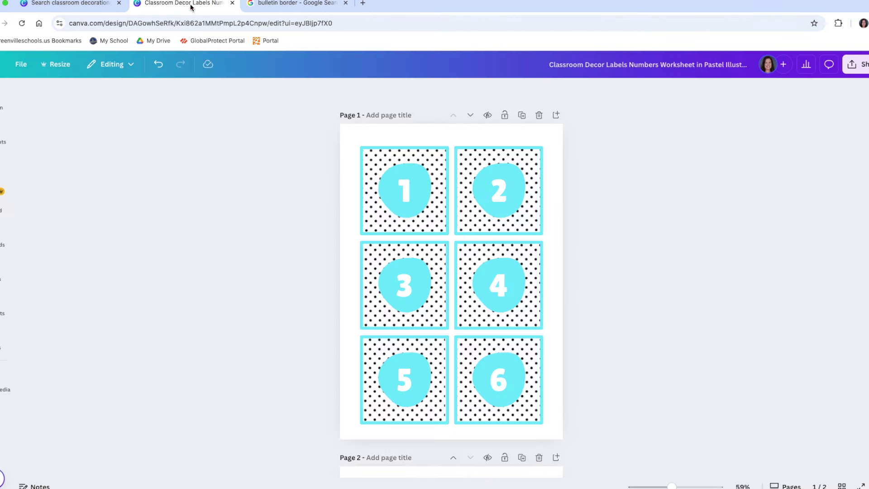
pyautogui.rightClick(341, 266)
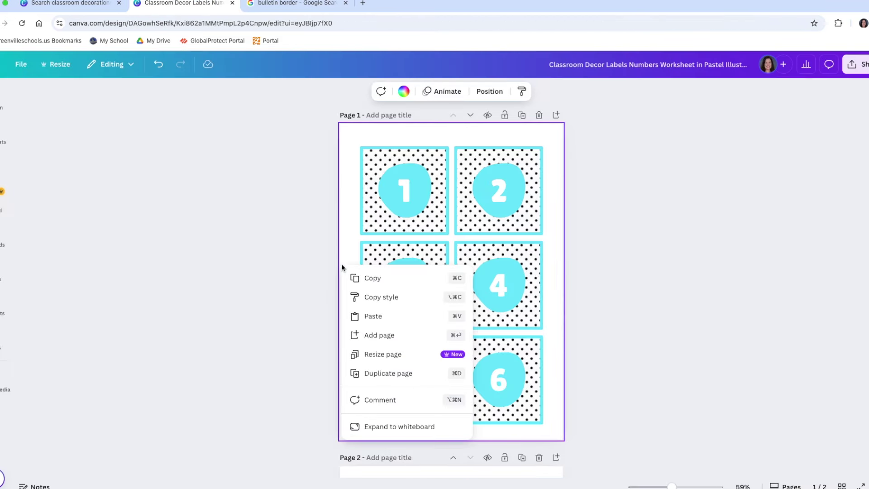
pyautogui.click(366, 316)
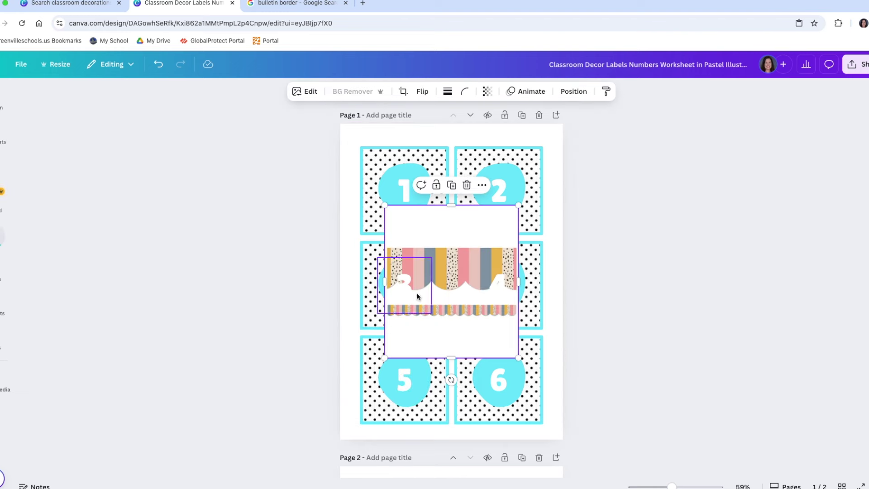
pyautogui.moveTo(448, 345); pyautogui.dragTo(428, 351)
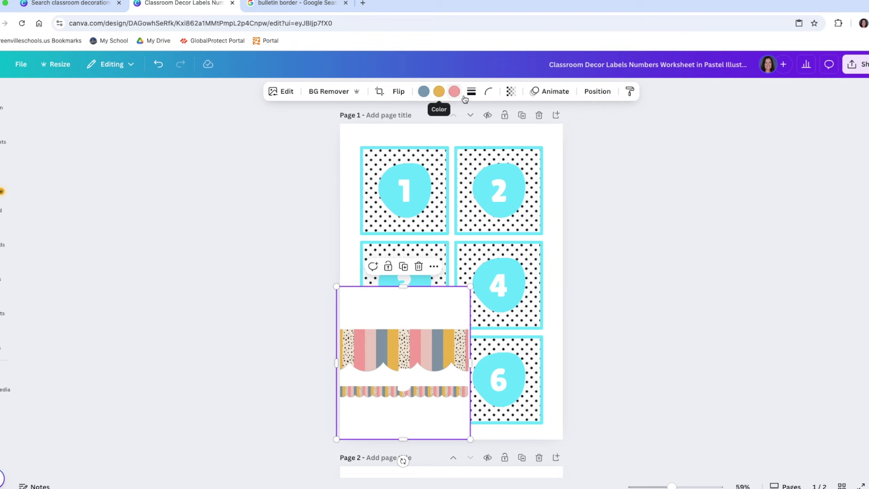
# - Try the border picture's slate gray and gold photo colors on the frame of label 1
pyautogui.click(414, 149)
pyautogui.click(405, 92)
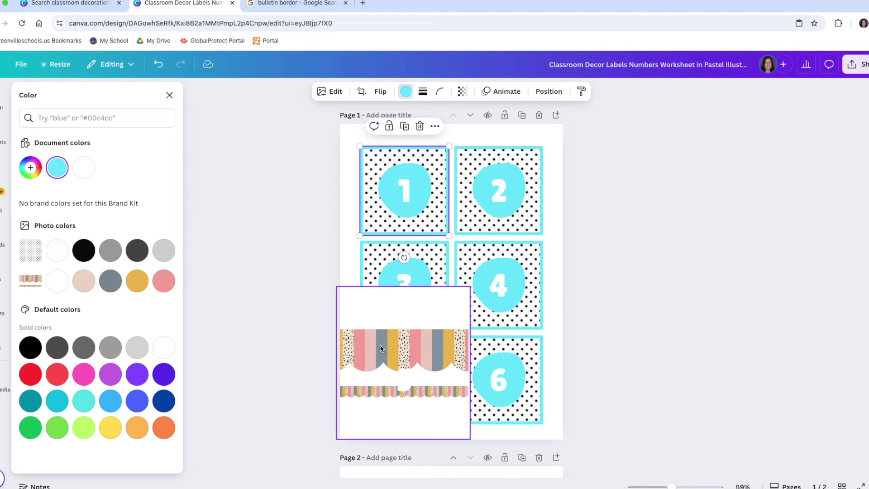
pyautogui.click(108, 288)
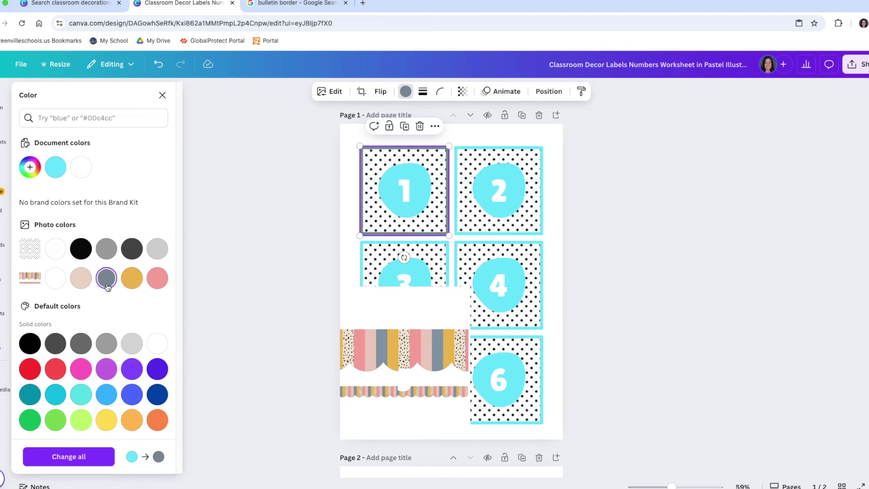
pyautogui.click(132, 280)
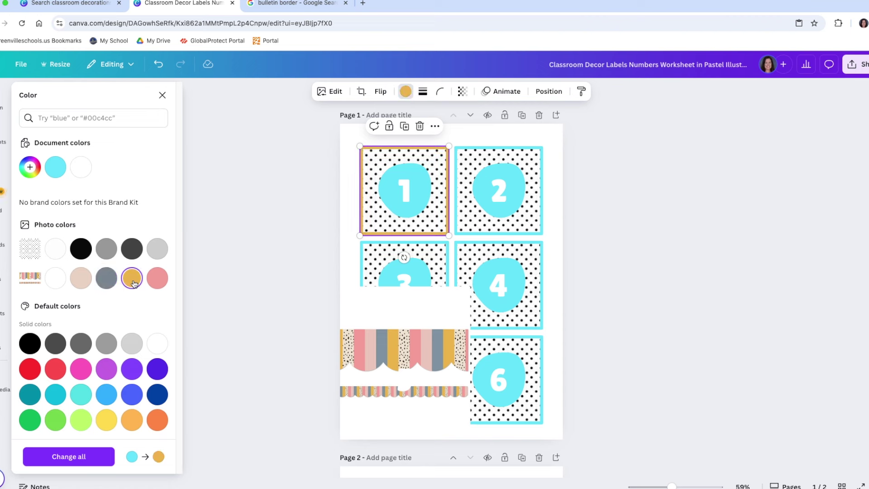
# - Sample the blue-gray stripe of the border picture with the eyedropper and apply it to label 1's frame and center shape
pyautogui.click(30, 168)
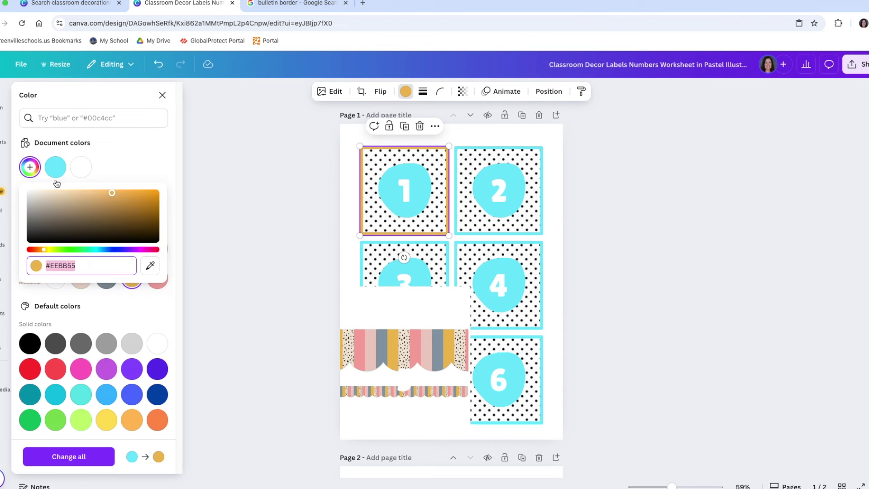
pyautogui.click(150, 265)
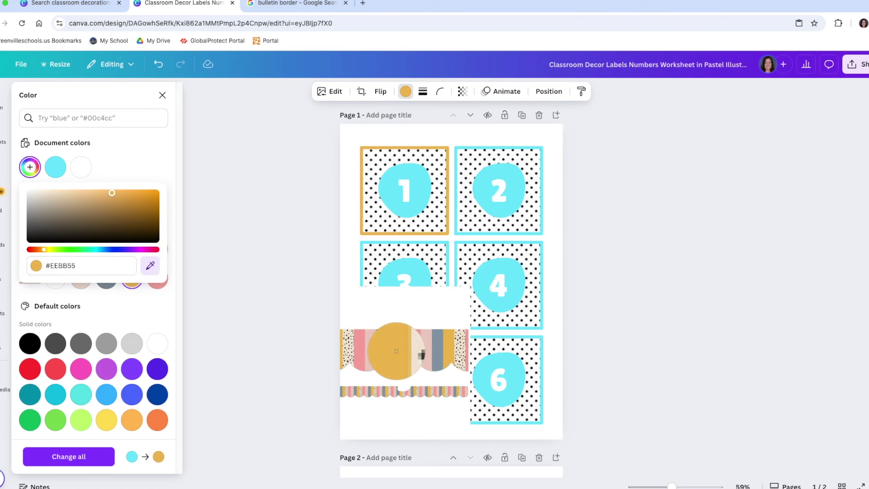
pyautogui.click(383, 349)
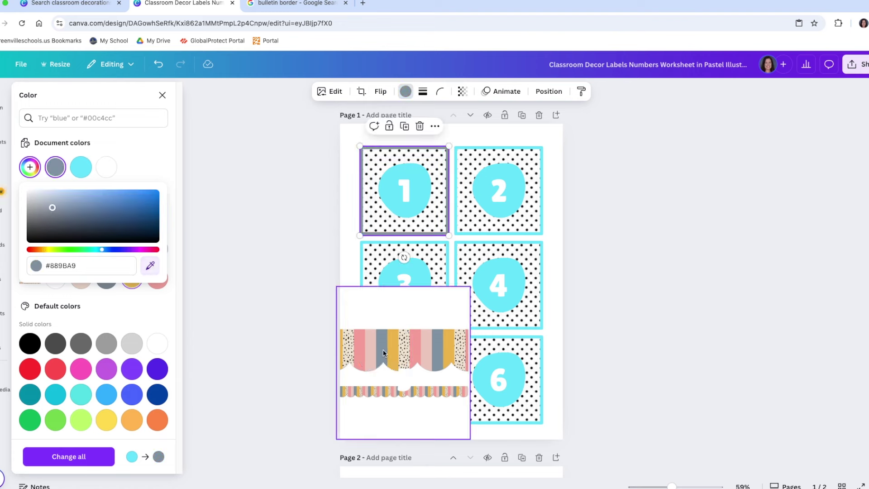
pyautogui.click(142, 318)
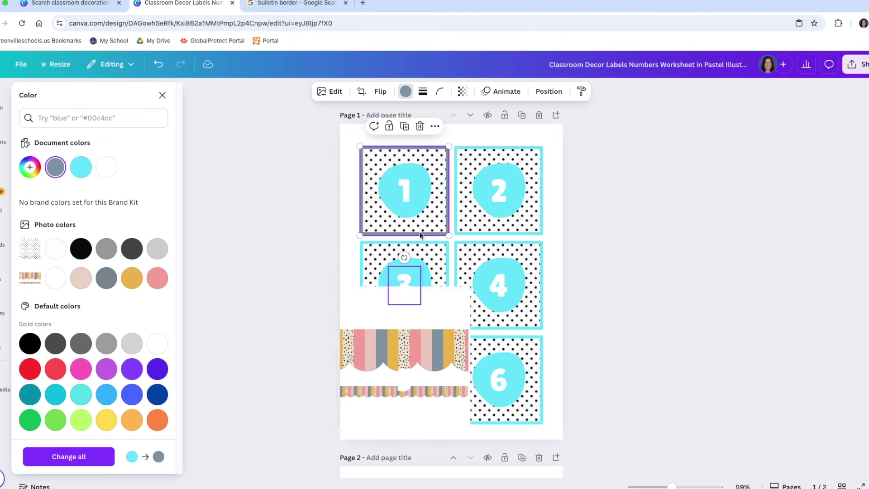
pyautogui.click(420, 191)
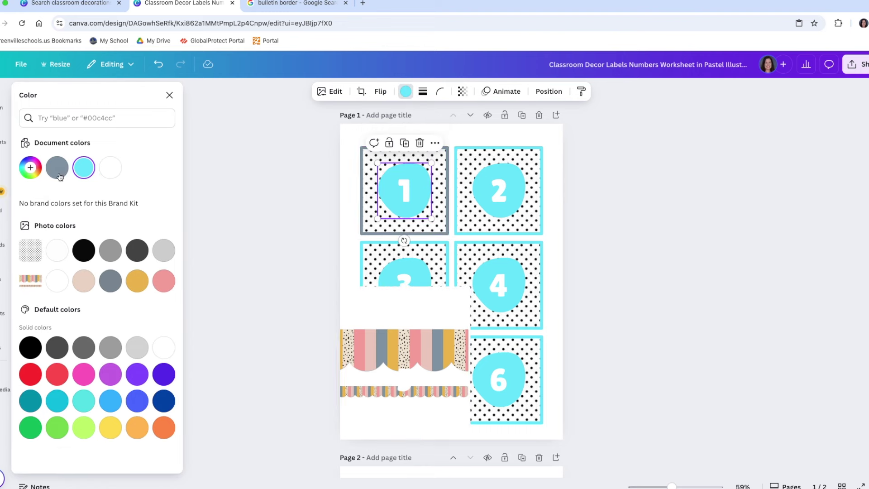
pyautogui.click(57, 177)
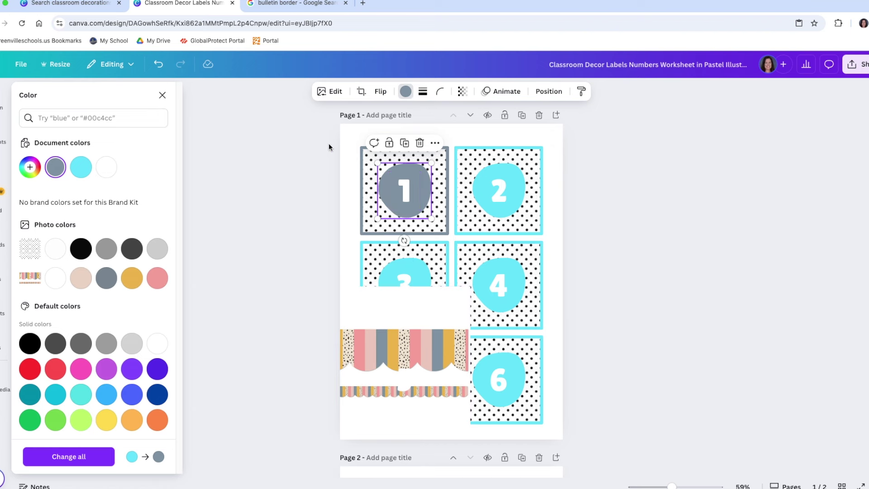
# - Sample the border's pink stripe for label 1's center shape and replace light blue with that pink across all pages
pyautogui.click(32, 170)
pyautogui.click(154, 270)
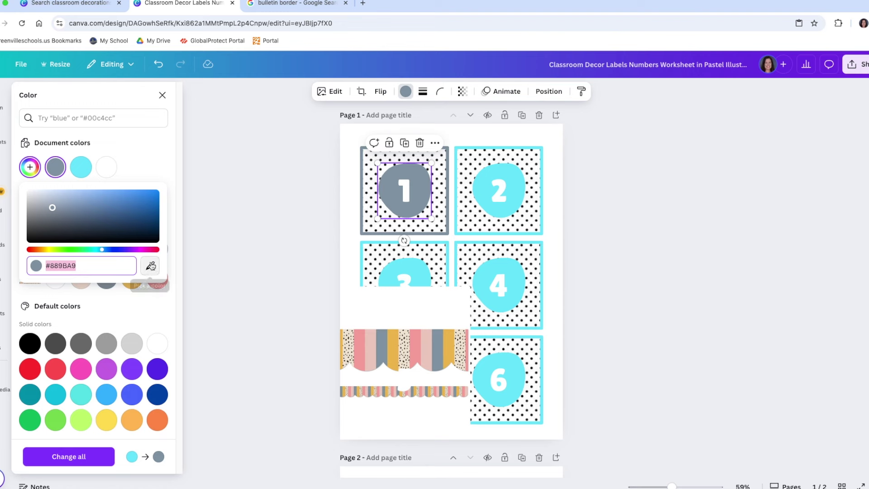
pyautogui.click(412, 353)
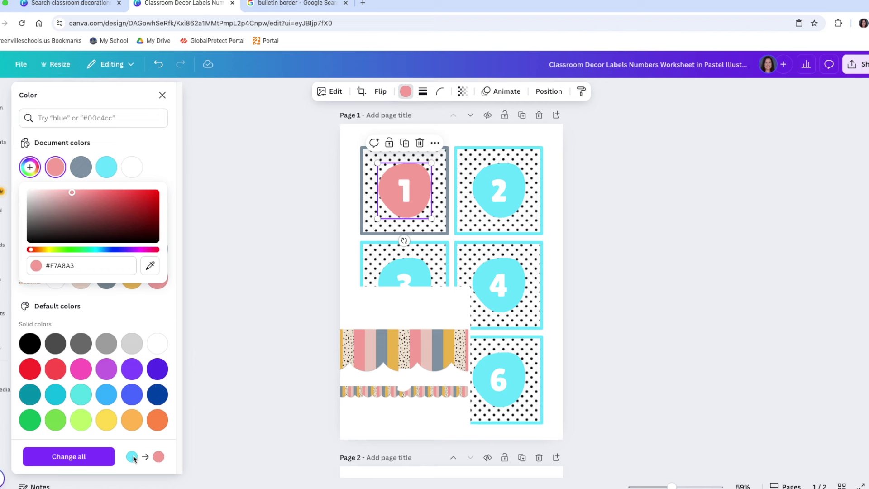
pyautogui.click(84, 457)
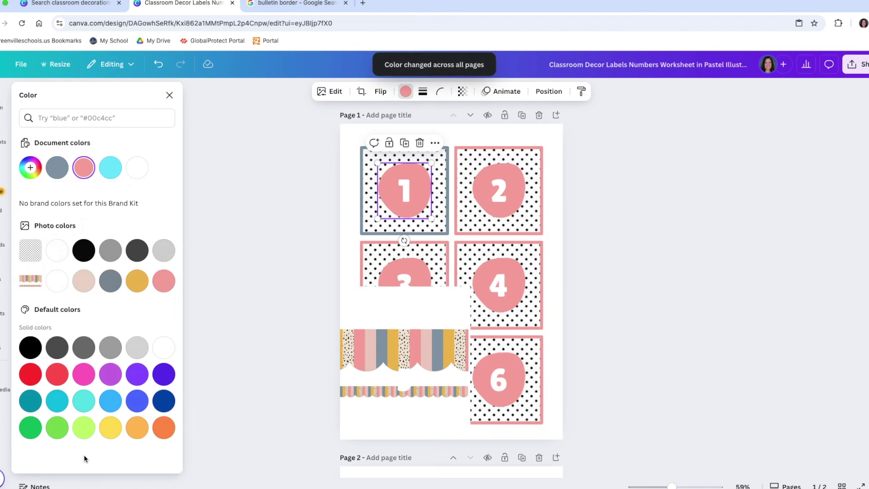
# - Recolor label 1's frame with the same pink and move the border picture off the page
pyautogui.click(361, 165)
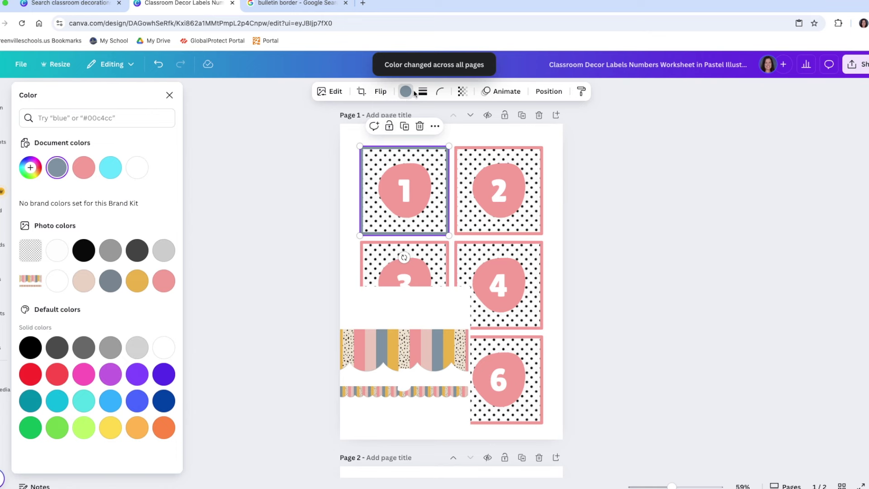
pyautogui.click(84, 168)
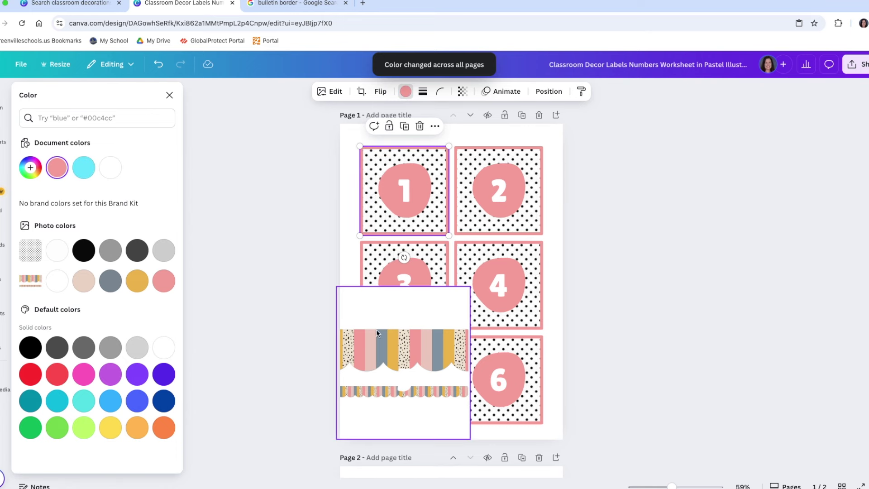
pyautogui.moveTo(416, 315); pyautogui.dragTo(204, 299)
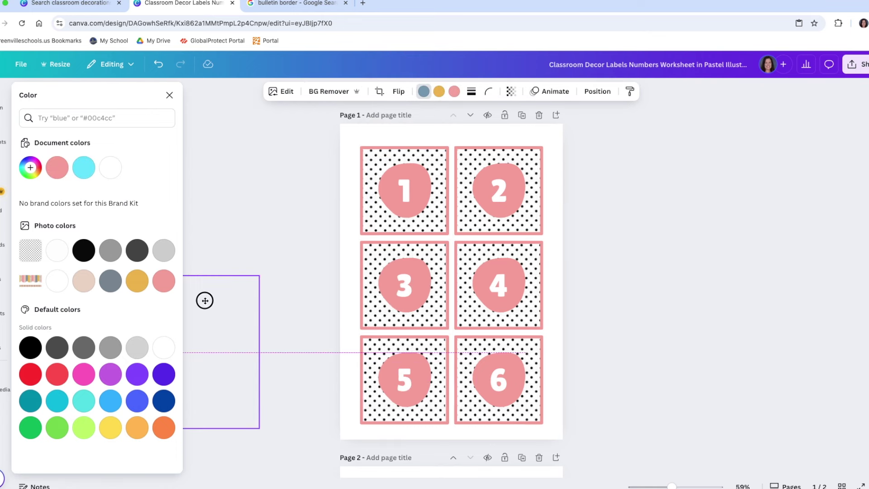
pyautogui.click(205, 300)
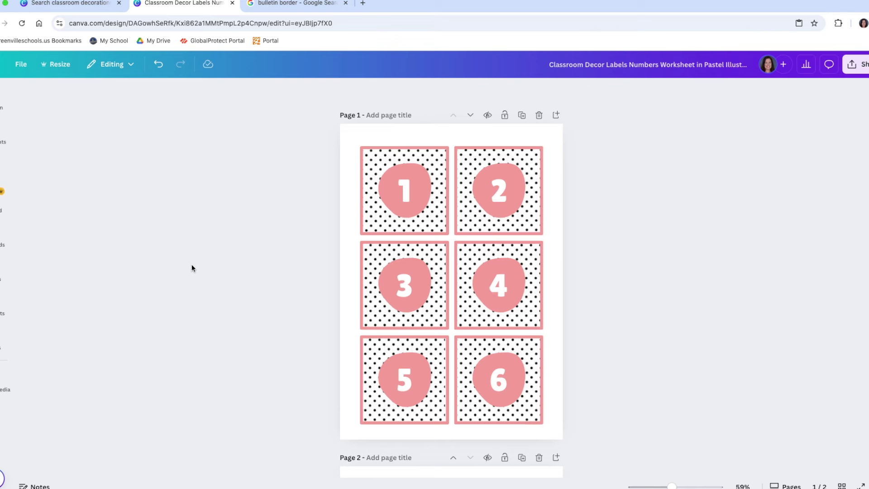
# - Return to the Canva template search, close the open template preview and search the templates for "classroom posters"
pyautogui.click(96, 9)
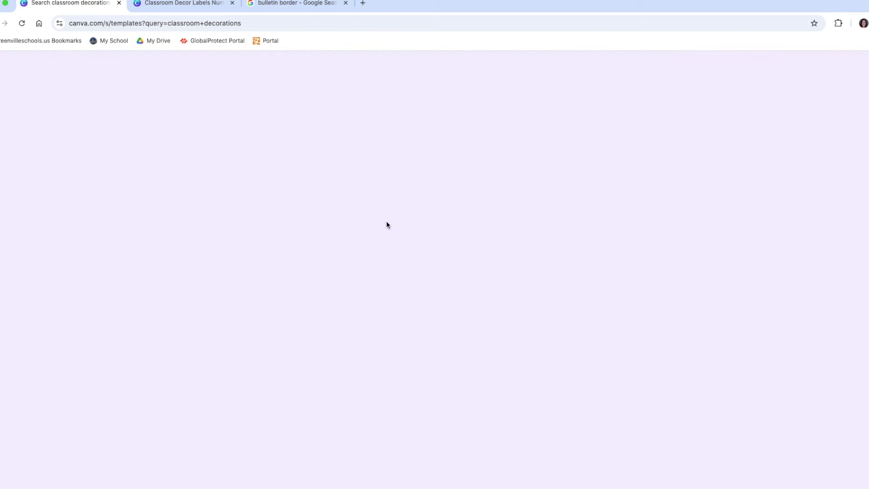
pyautogui.click(770, 67)
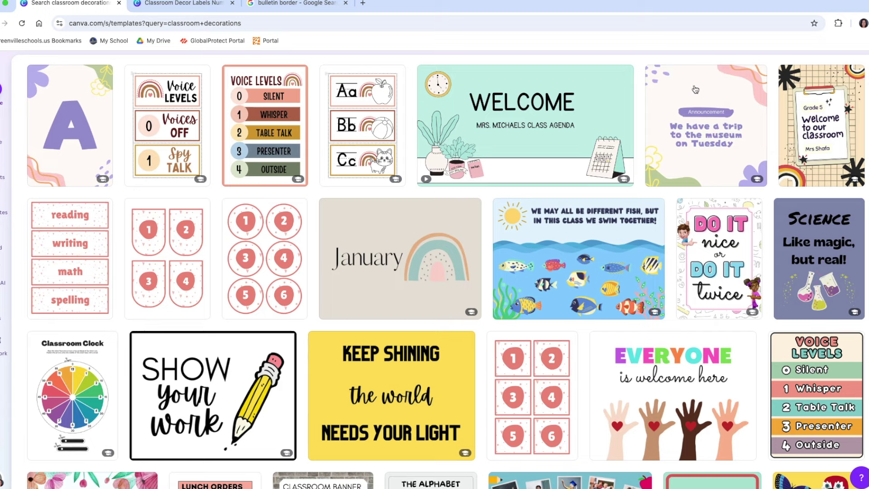
pyautogui.scroll(5, 435, 271)
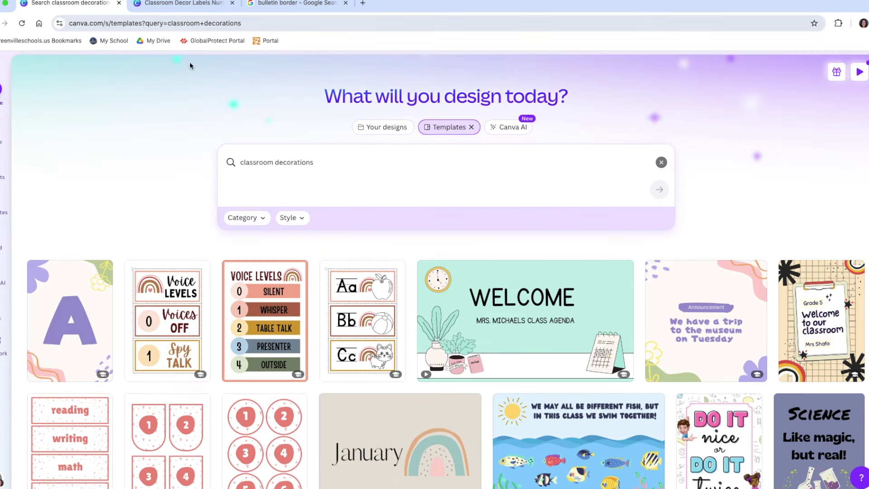
pyautogui.doubleClick(300, 163)
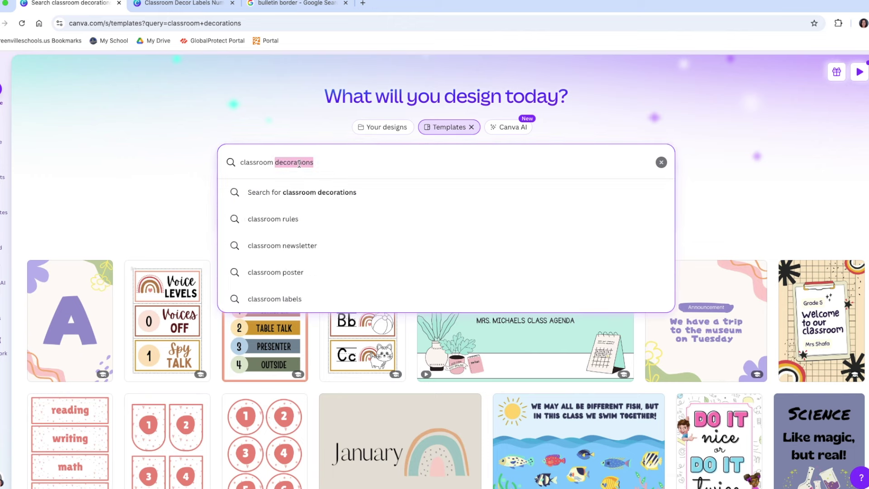
pyautogui.write('posters')
pyautogui.press('Return')
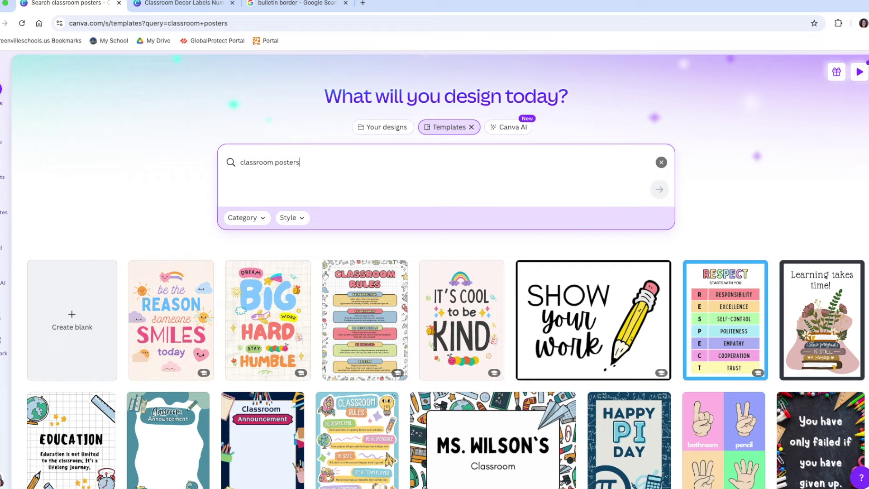
# - Examine the classroom poster results, preview the Classroom Rules Poster in Colourful Pastel Doodle Style with its similar templates, and close the preview
pyautogui.scroll(-3, 383, 282)
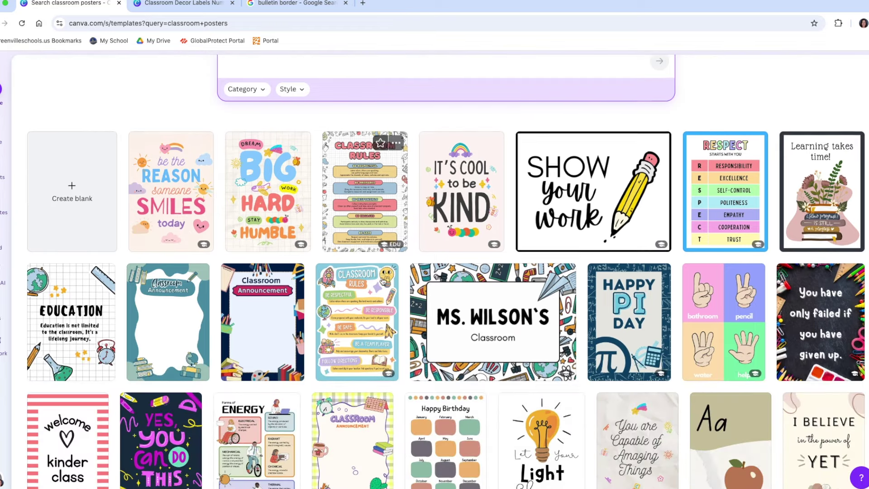
pyautogui.scroll(-1, 382, 281)
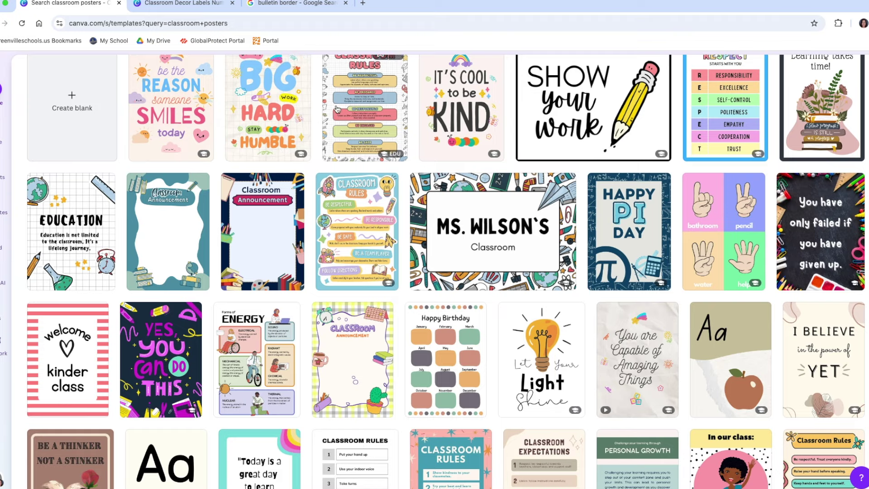
pyautogui.click(336, 109)
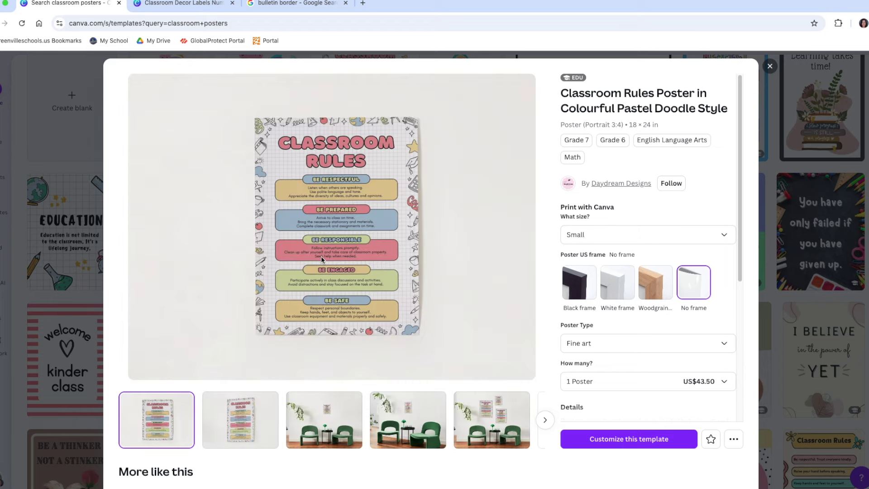
pyautogui.scroll(-3, 321, 259)
pyautogui.scroll(3, 322, 259)
pyautogui.scroll(-7, 329, 311)
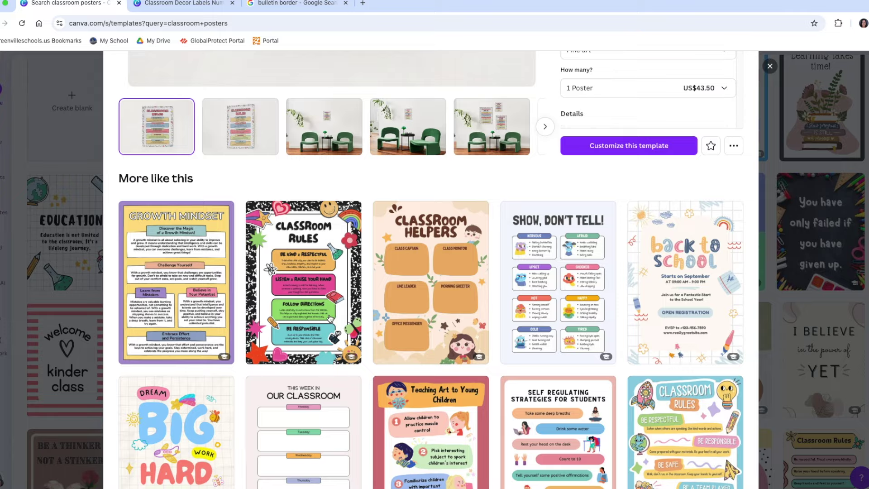
pyautogui.scroll(-2, 330, 318)
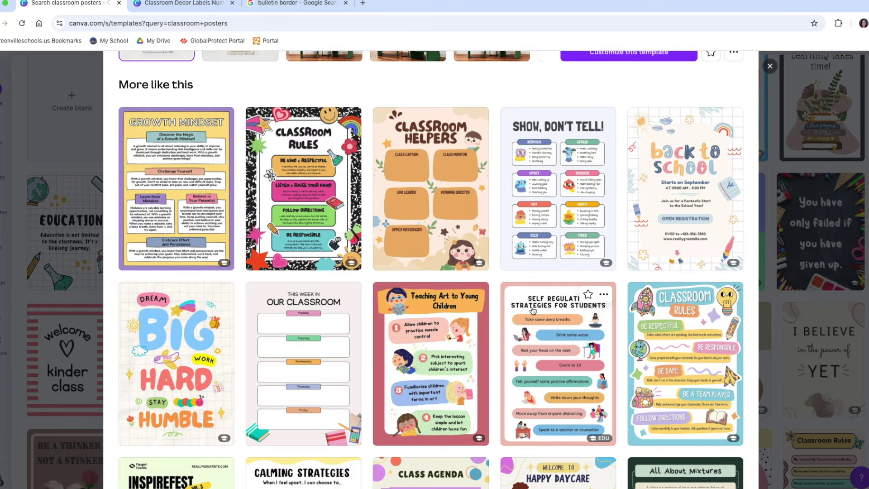
pyautogui.scroll(8, 588, 128)
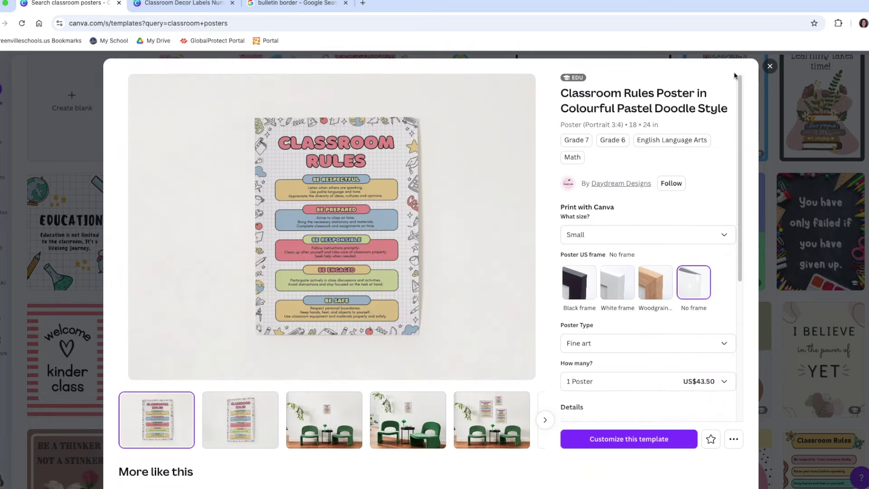
pyautogui.click(770, 65)
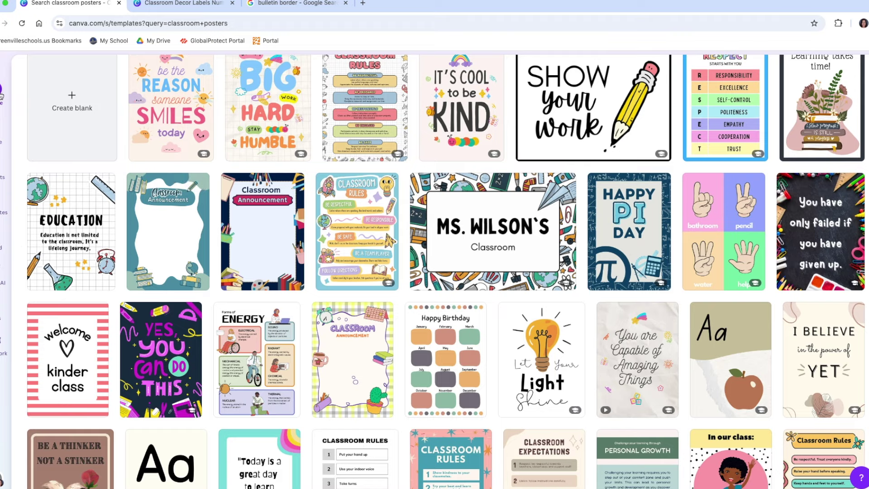
# - Start a custom-size design, enter a width of 8.5 and a height of 11, and switch the units to inches
pyautogui.click(2, 93)
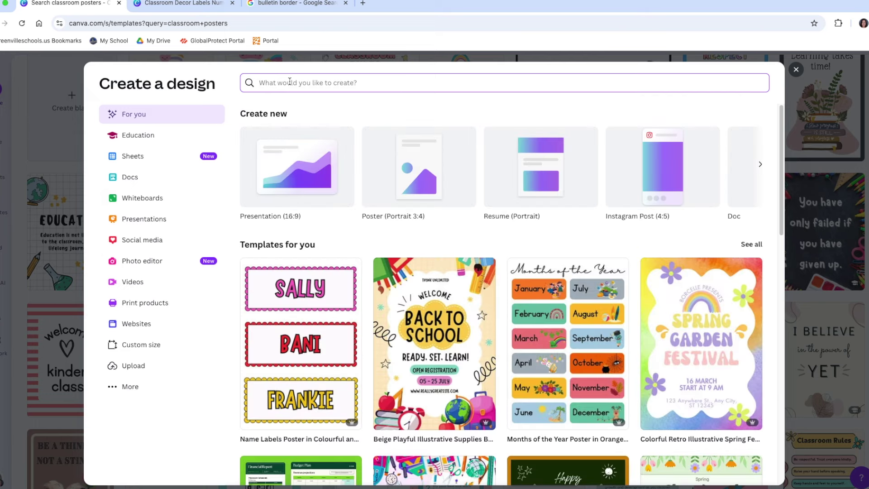
pyautogui.click(140, 347)
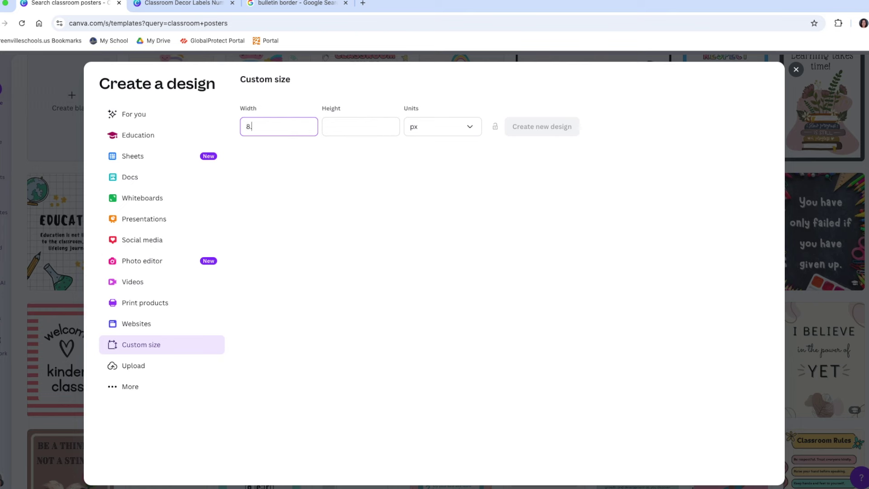
pyautogui.click(347, 121)
pyautogui.write('11')
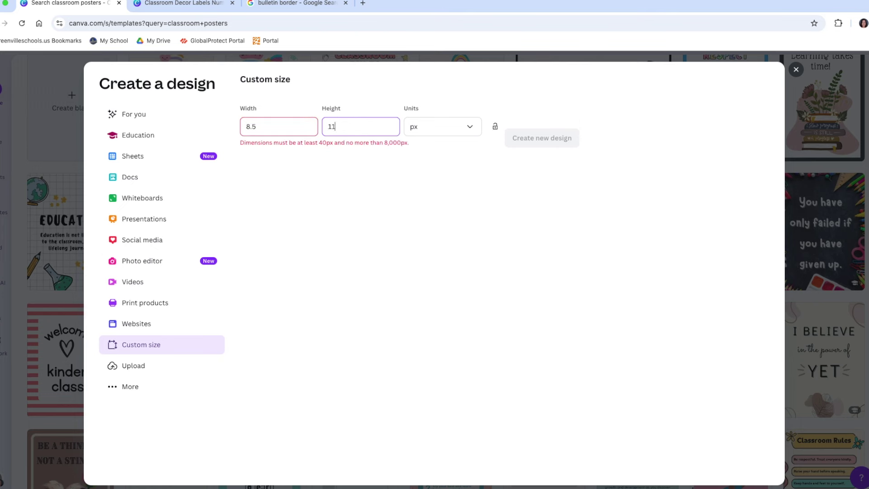
pyautogui.click(413, 128)
pyautogui.click(425, 177)
# - Set the width to 8.5 in and the height to 11 in, create the design, and open its template search
pyautogui.doubleClick(249, 127)
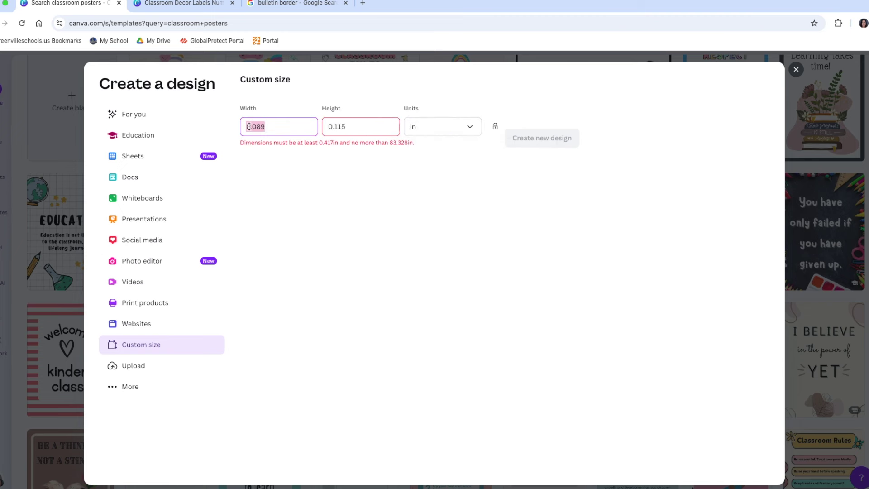
pyautogui.write('8.5')
pyautogui.doubleClick(344, 131)
pyautogui.write('11')
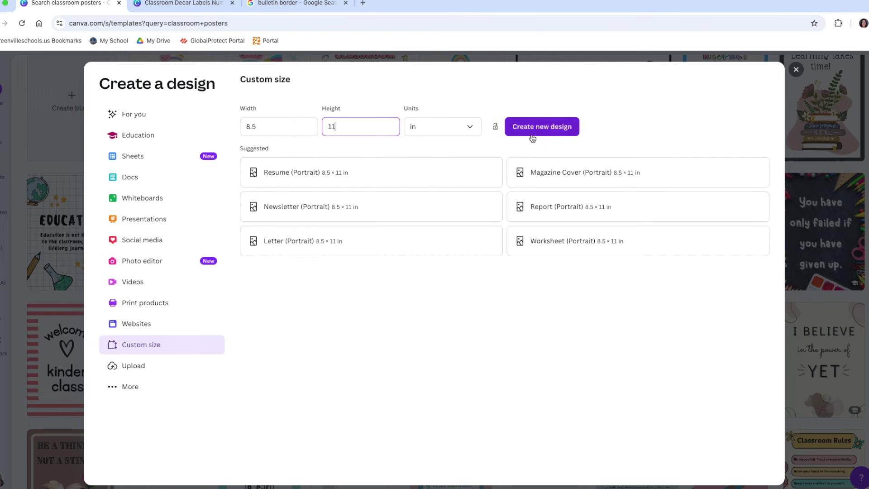
pyautogui.click(532, 128)
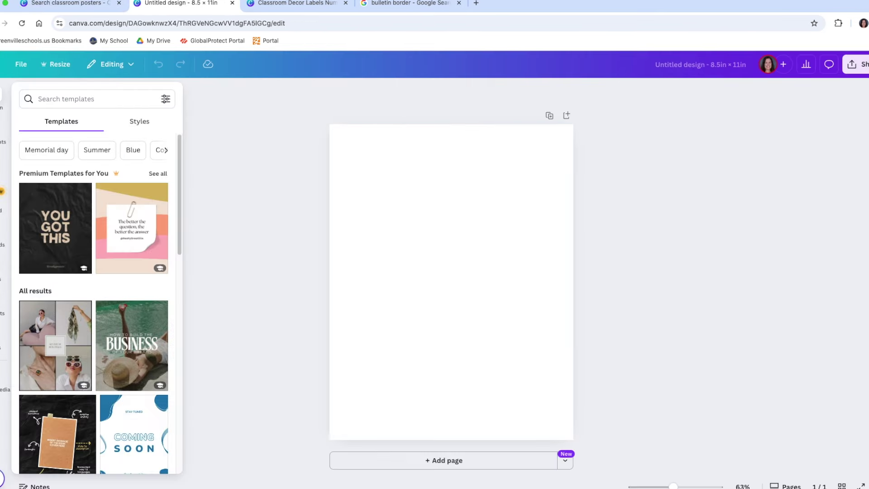
pyautogui.click(52, 100)
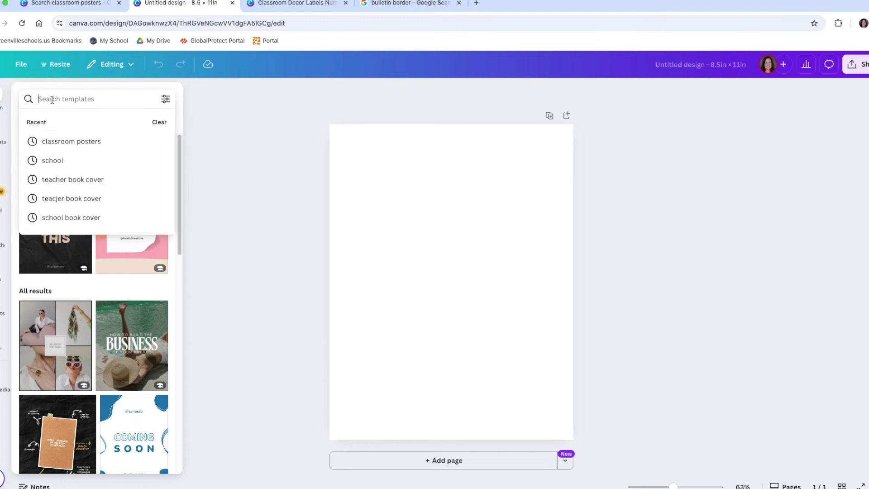
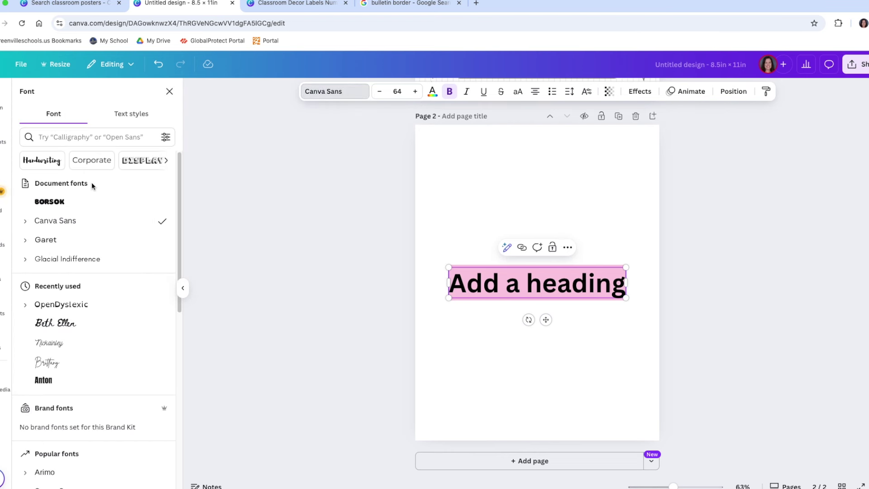
# - Change the page 2 heading's font to Poppins and move the heading up near the top of the page
pyautogui.scroll(-10, 66, 209)
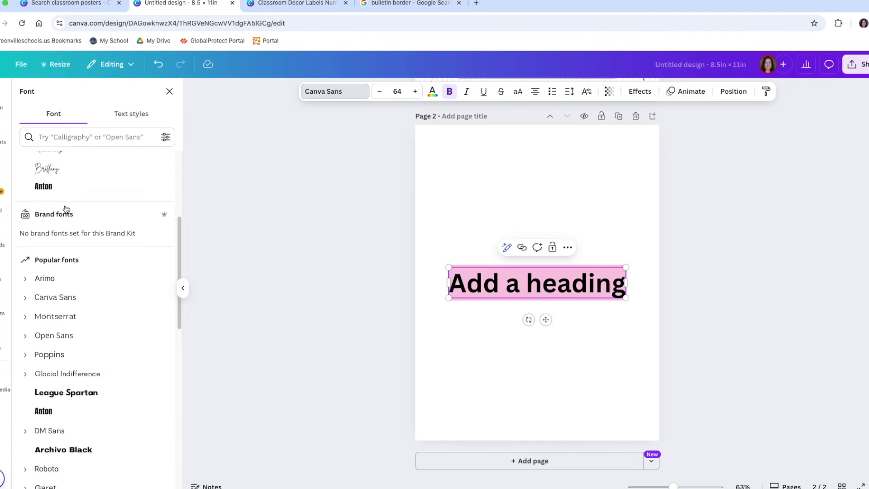
pyautogui.scroll(8, 66, 210)
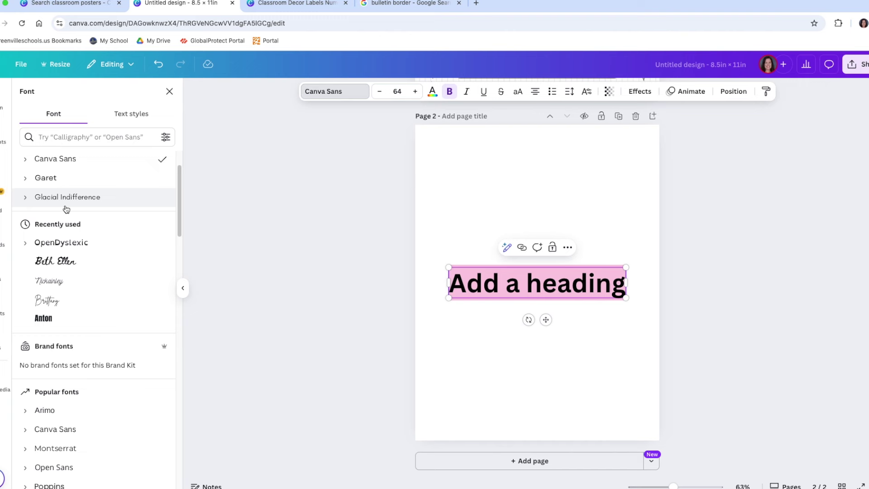
pyautogui.scroll(-4, 80, 272)
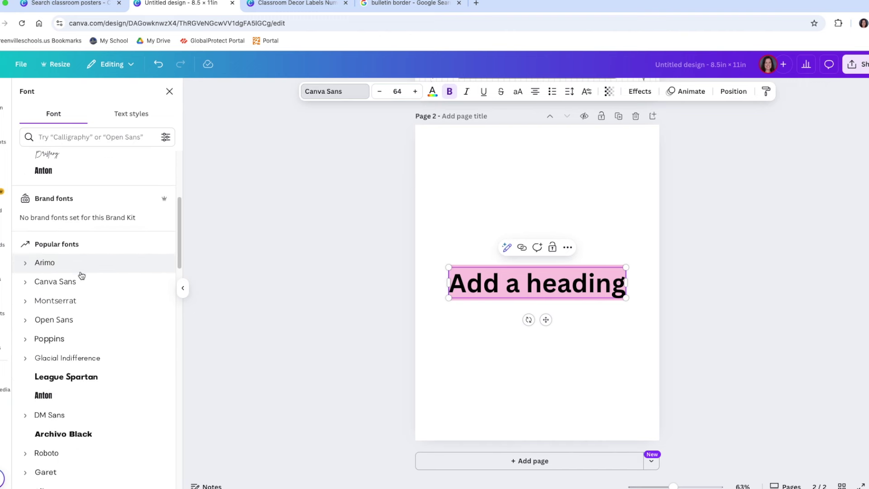
pyautogui.click(82, 343)
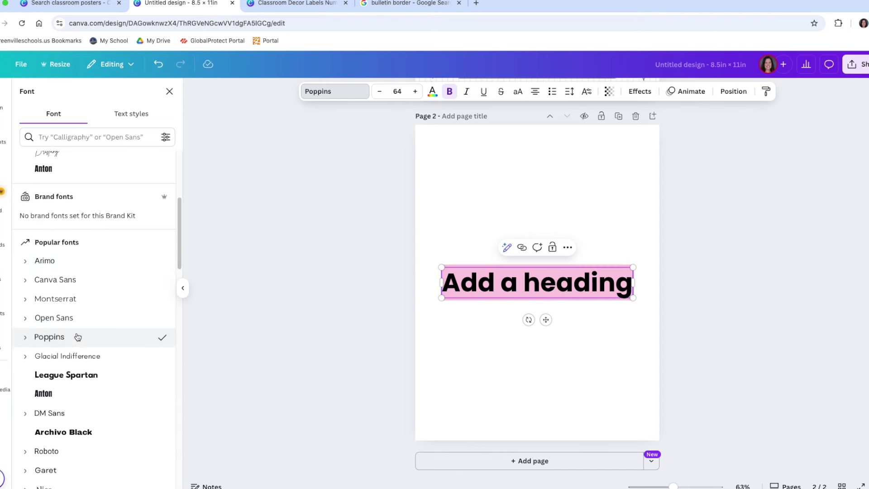
pyautogui.moveTo(546, 321); pyautogui.dragTo(546, 209)
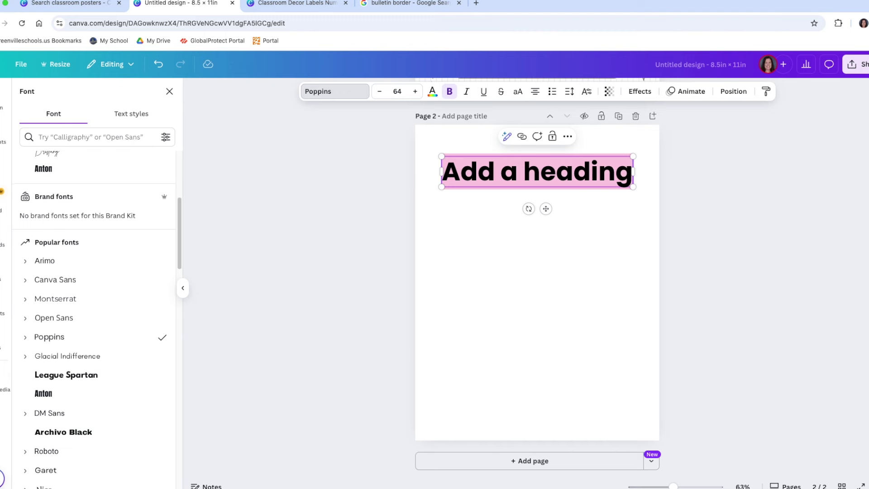
# - Open the text color options for the heading and view the Classroom Rules poster on page 1
pyautogui.click(435, 93)
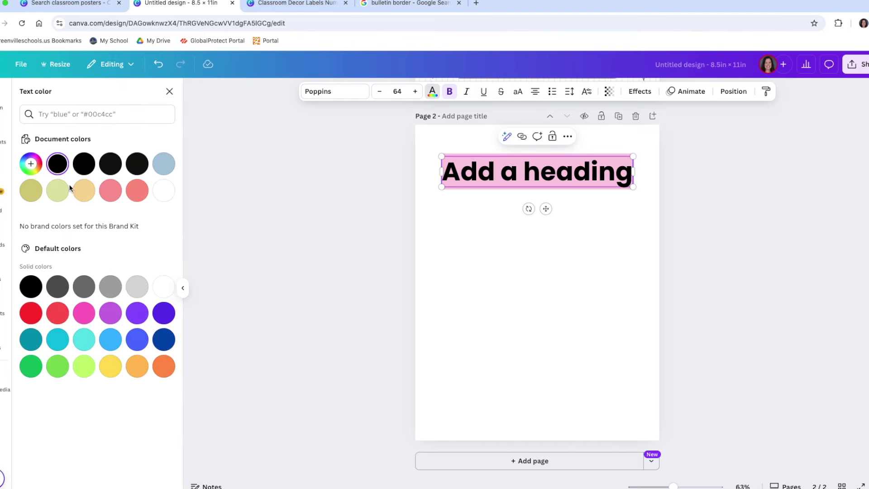
pyautogui.scroll(5, 365, 218)
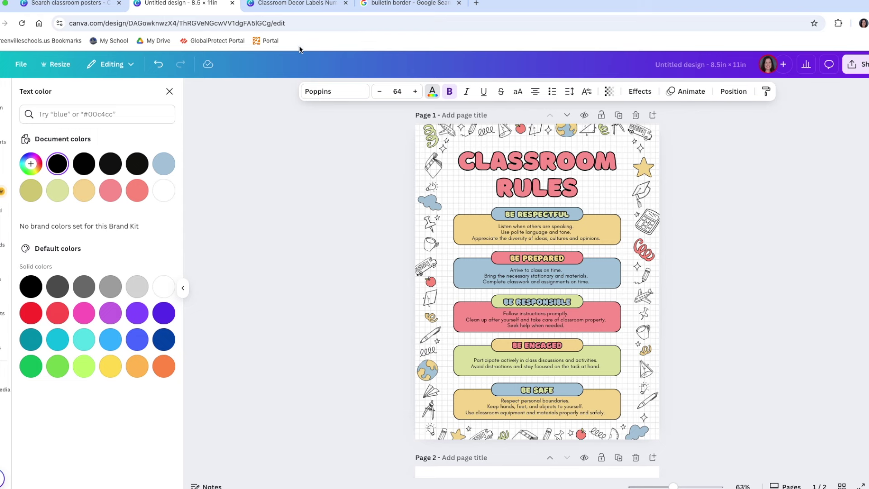
pyautogui.scroll(-5, 342, 238)
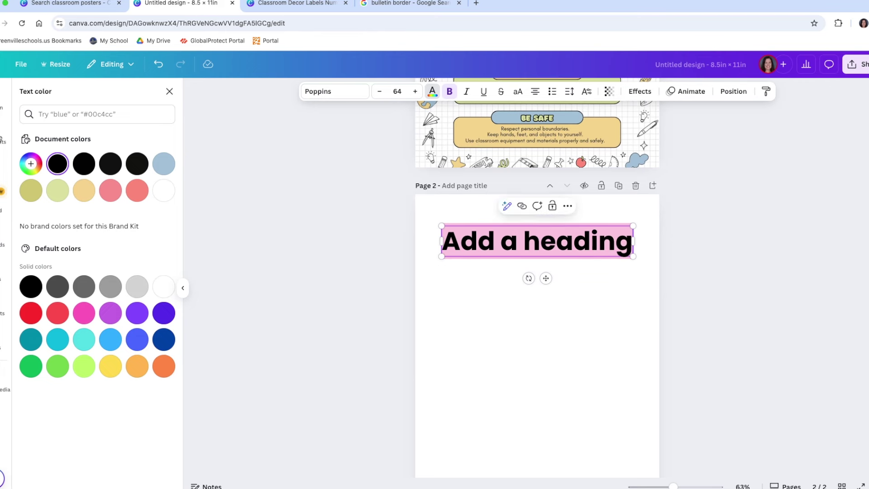
# - Browse the full shapes collection among the elements, then return to the elements overview
pyautogui.click(2, 136)
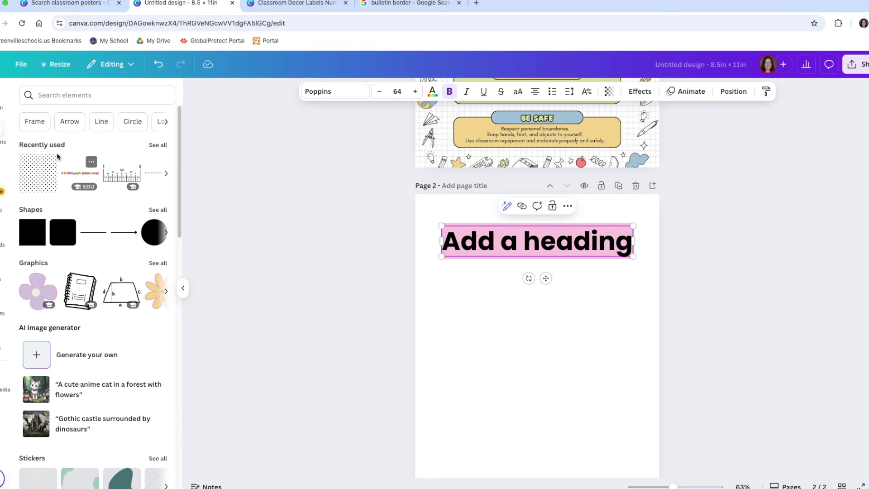
pyautogui.click(163, 213)
pyautogui.scroll(-1, 164, 217)
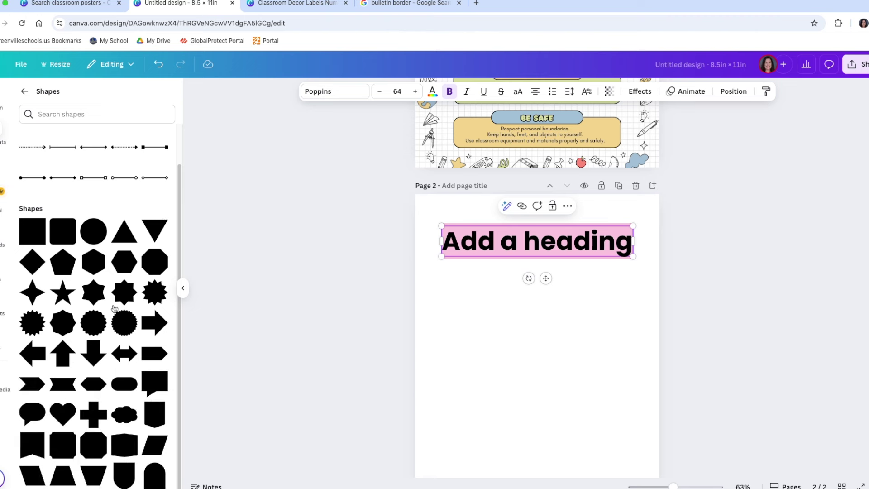
pyautogui.click(25, 91)
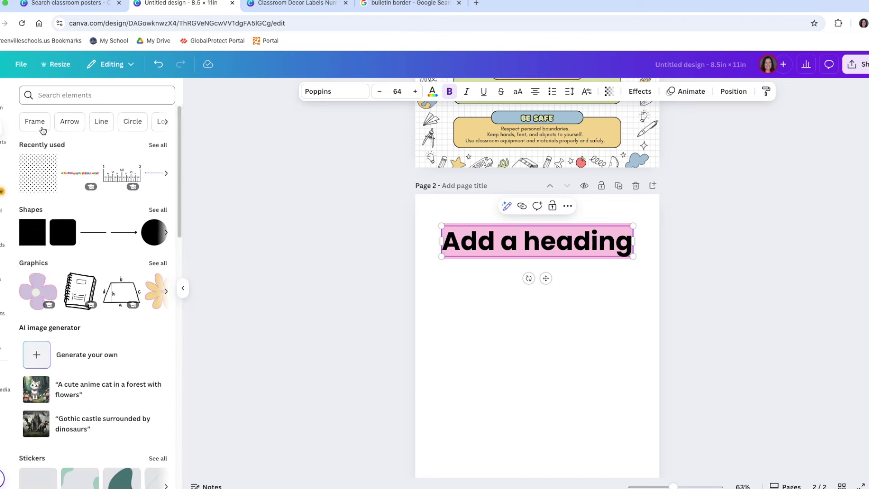
# - Search the graphics for "school supplies" and add the smiling pencil and eraser graphic to page 2
pyautogui.click(158, 264)
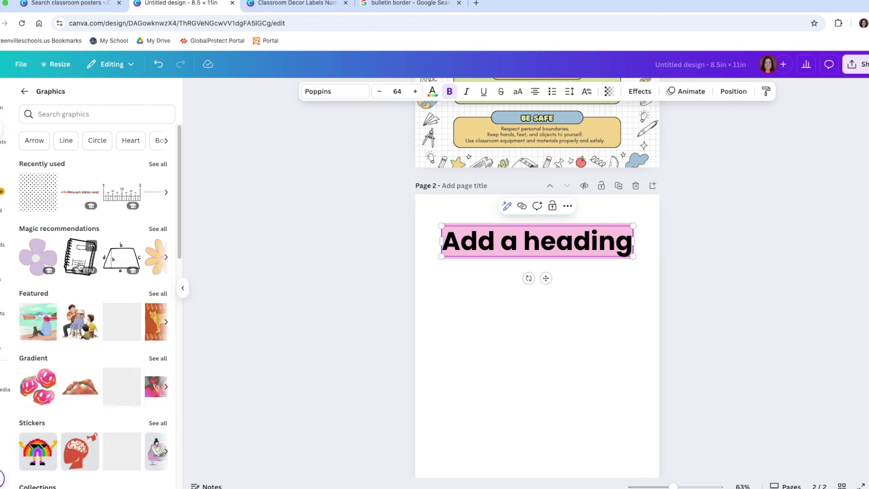
pyautogui.click(51, 114)
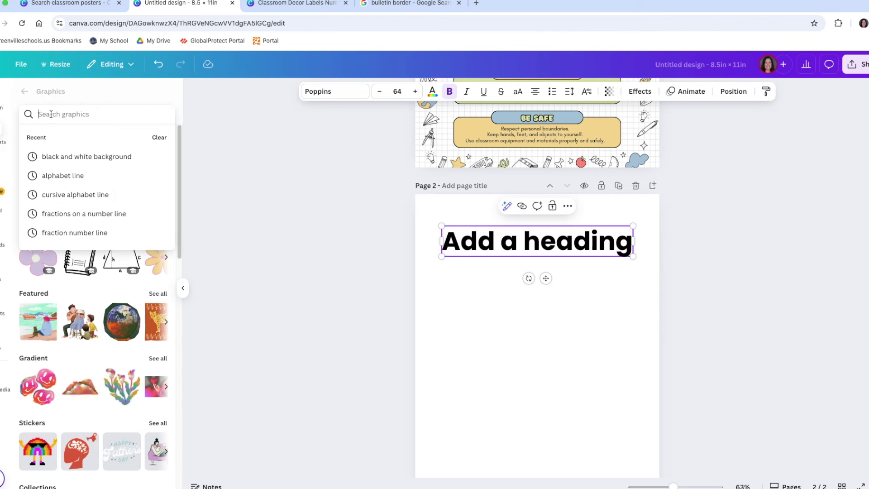
pyautogui.write('schoo')
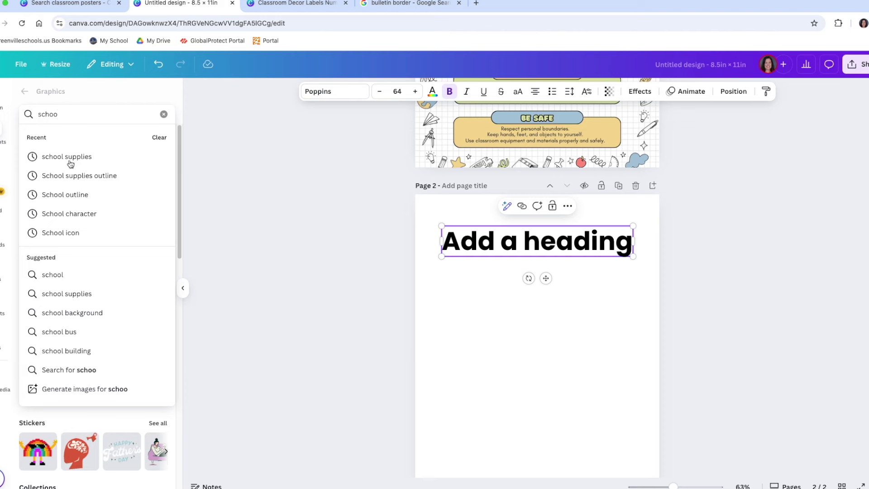
pyautogui.click(70, 158)
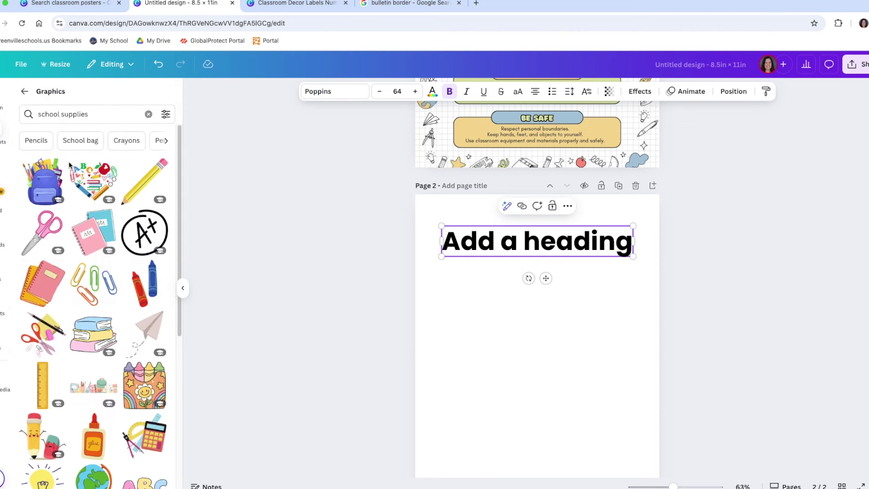
pyautogui.scroll(-3, 79, 204)
pyautogui.scroll(-3, 79, 203)
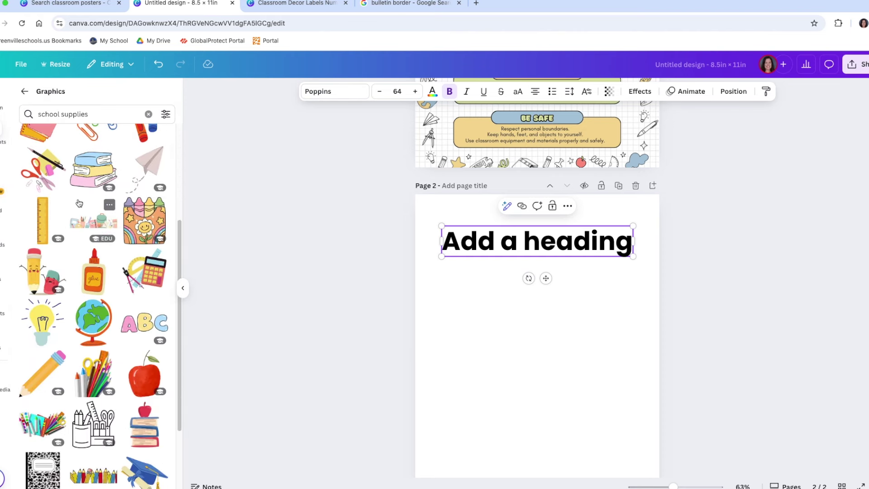
pyautogui.click(45, 257)
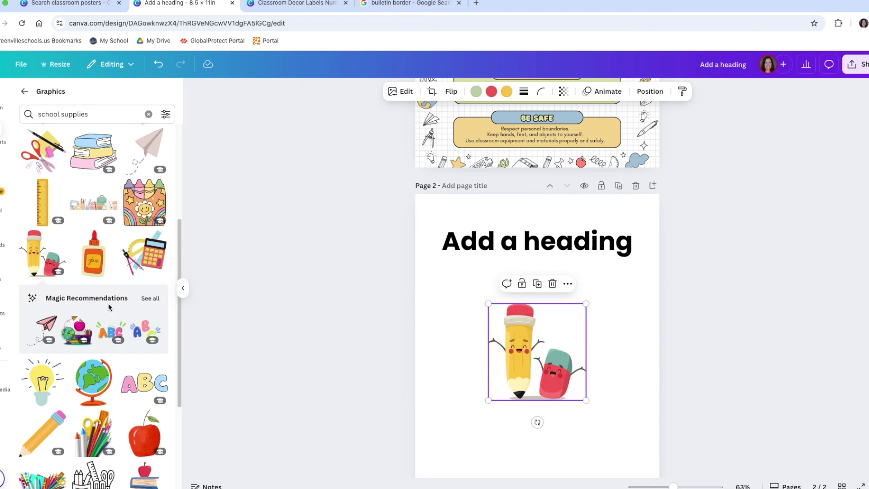
# - View all recommendations for the pencil graphic and check the details of Happy Teacher Pencil, School Supplies, and the Pencil and Sharpener illustration
pyautogui.click(150, 299)
pyautogui.moveTo(55, 236)
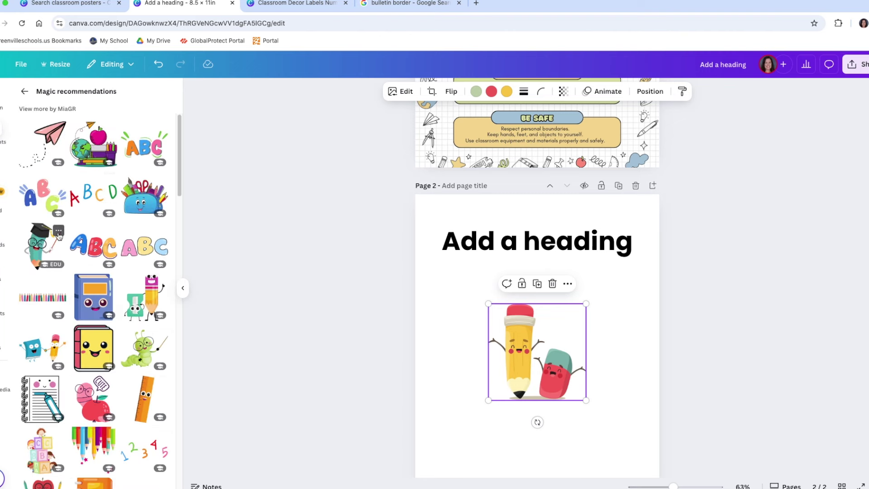
pyautogui.click(59, 232)
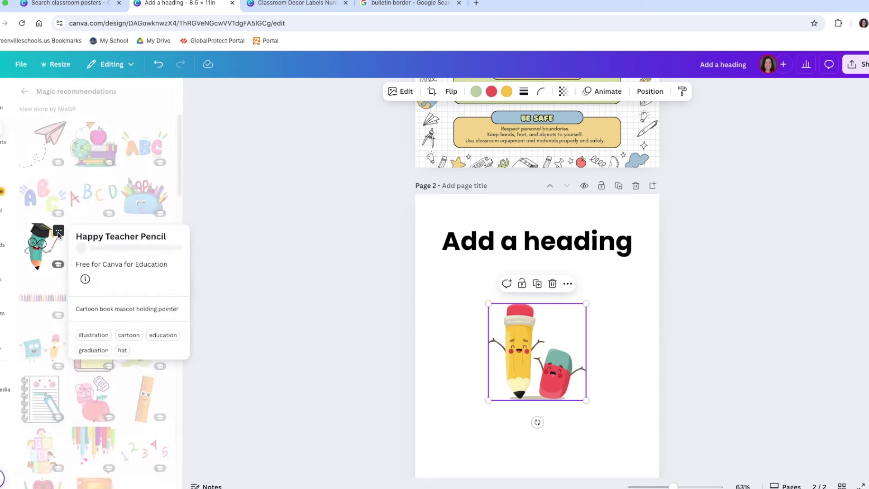
pyautogui.click(62, 188)
pyautogui.click(110, 128)
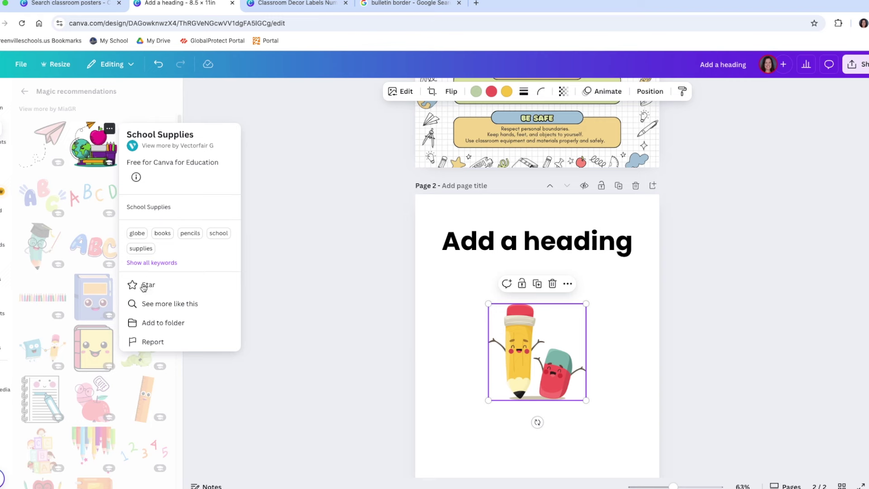
pyautogui.click(66, 205)
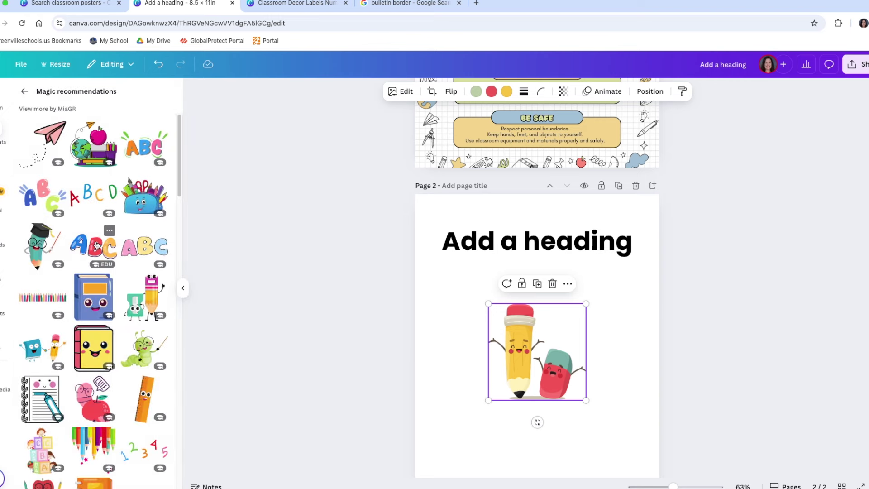
pyautogui.click(160, 281)
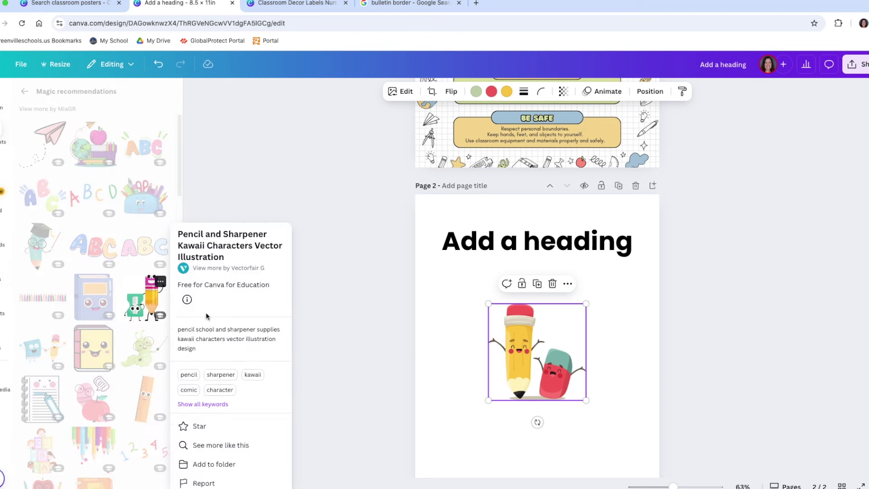
pyautogui.click(84, 351)
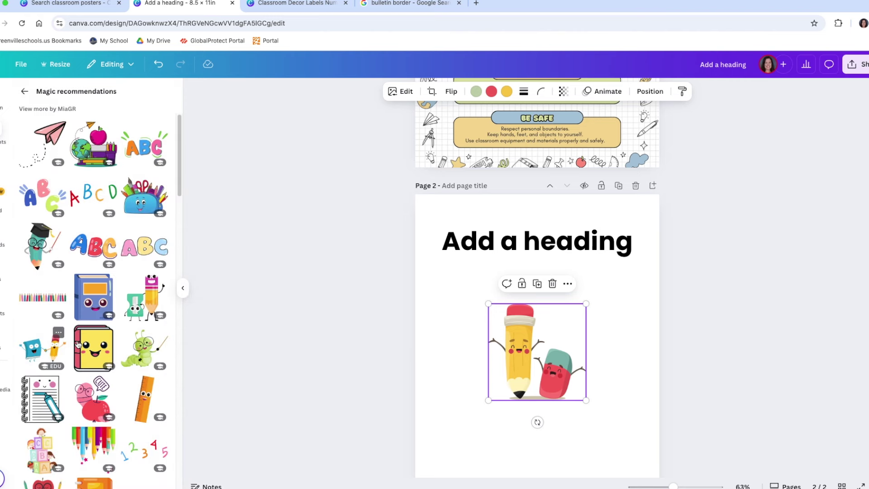
# - From the yellow smiling notebook's collection, add the pink bookmarked notebook to page 2's lower right, and move the pencil and eraser up beneath the heading
pyautogui.click(109, 333)
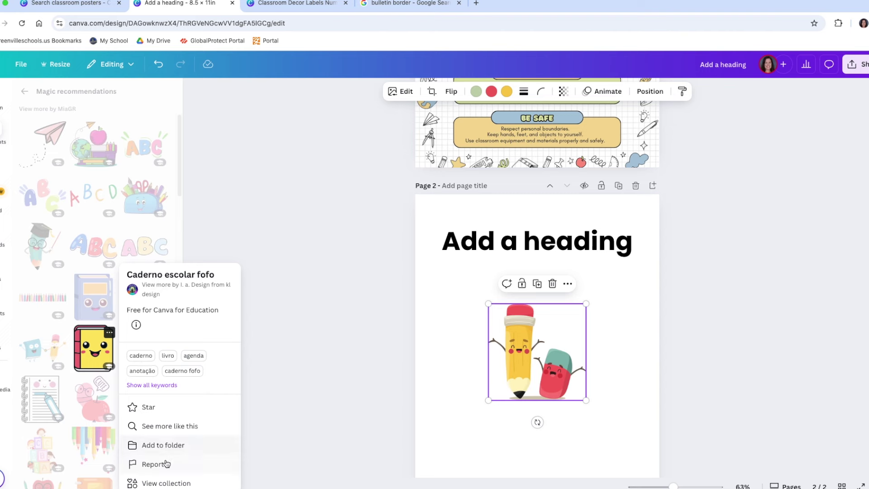
pyautogui.click(161, 484)
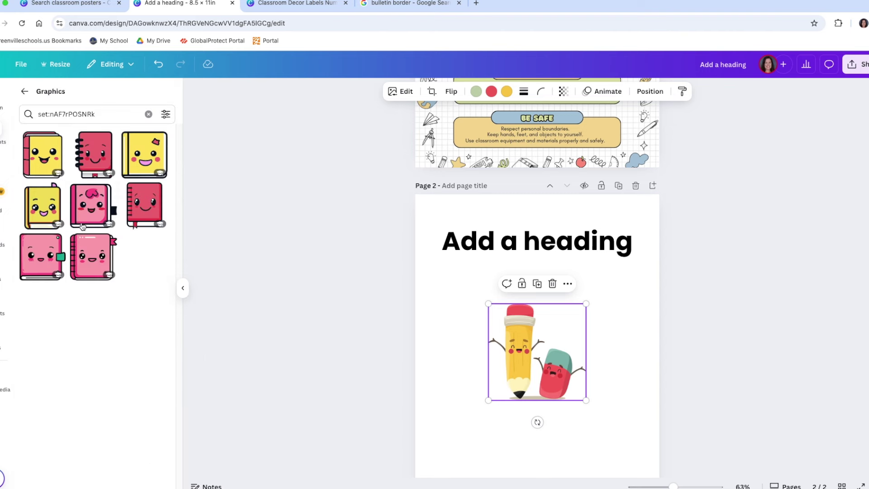
pyautogui.click(86, 248)
pyautogui.moveTo(539, 364)
pyautogui.mouseDown()
pyautogui.moveTo(597, 435)
pyautogui.moveTo(534, 351)
pyautogui.moveTo(484, 329)
pyautogui.moveTo(485, 320)
pyautogui.mouseUp()
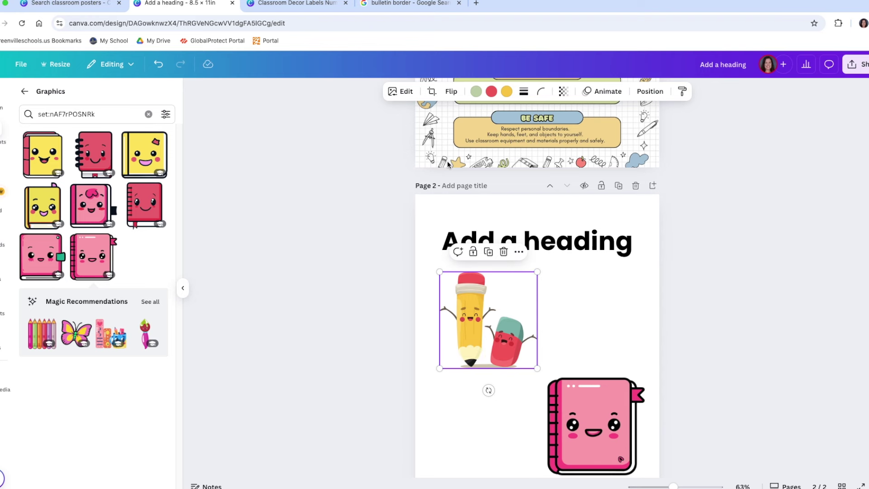
# - Recolor the green part of the pencil and eraser graphic on page 2 to the default lime green
pyautogui.click(480, 96)
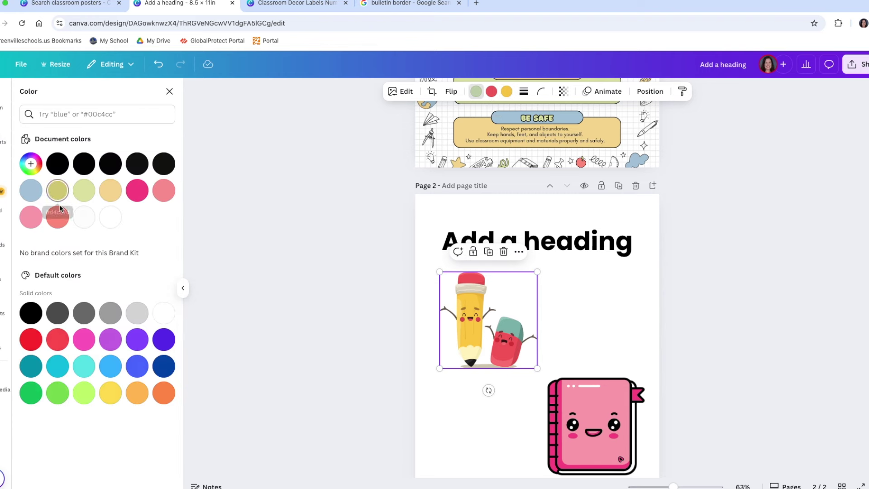
pyautogui.click(86, 393)
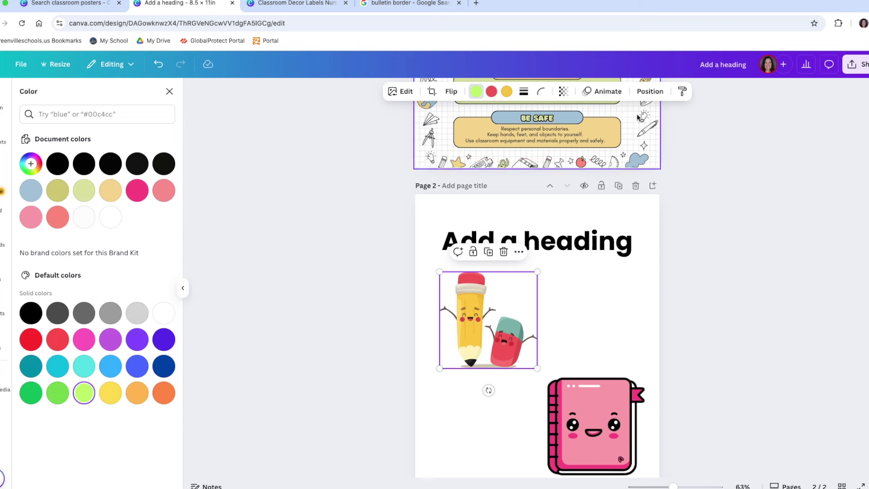
pyautogui.press('Escape')
pyautogui.doubleClick(520, 282)
# - Recolor the notebook graphic, changing its dark pink to green #bfe298 and its light pink to the pale yellow-green document color
pyautogui.click(593, 398)
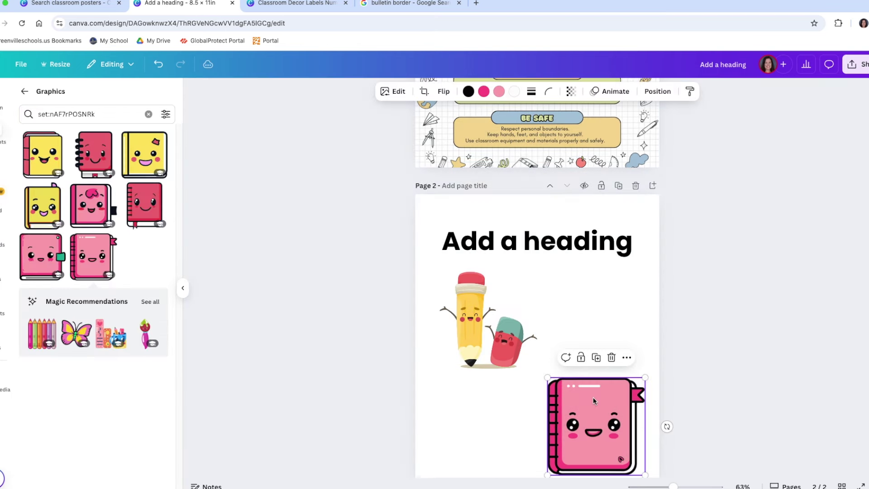
pyautogui.click(484, 91)
pyautogui.click(64, 191)
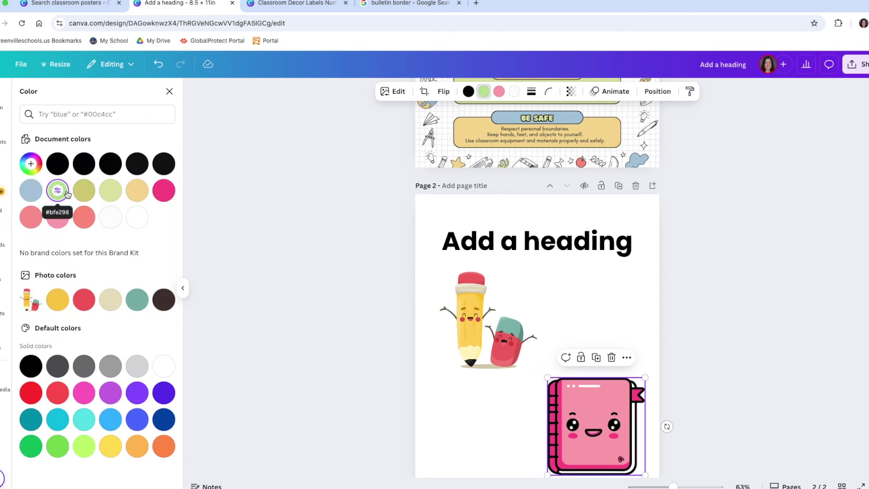
pyautogui.click(110, 190)
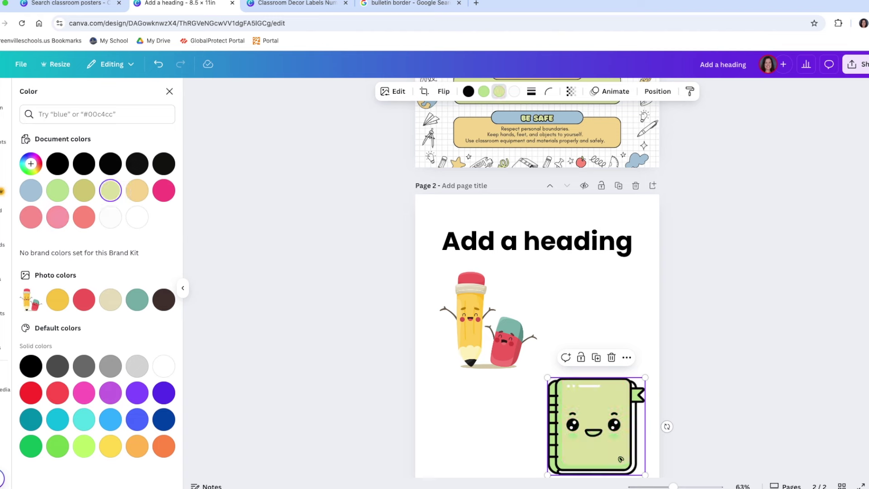
# - Search the elements for "school supplies" and browse the matching photos
pyautogui.click(464, 342)
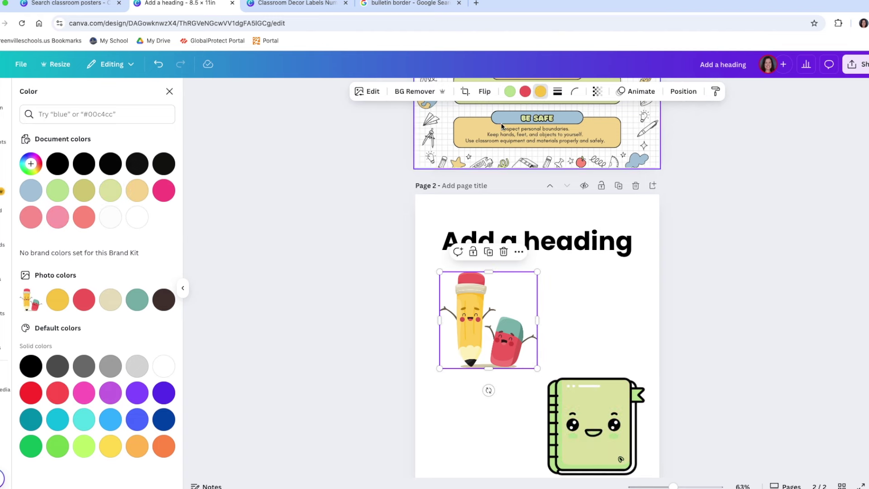
pyautogui.click(169, 91)
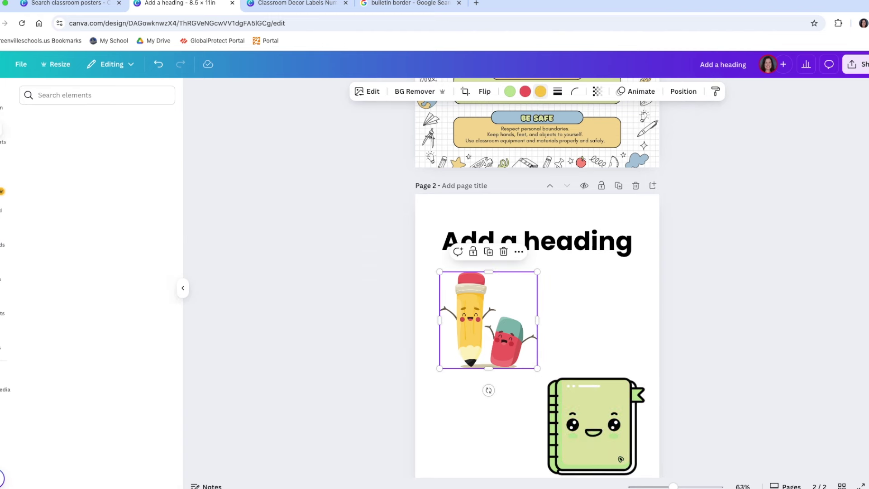
pyautogui.click(55, 94)
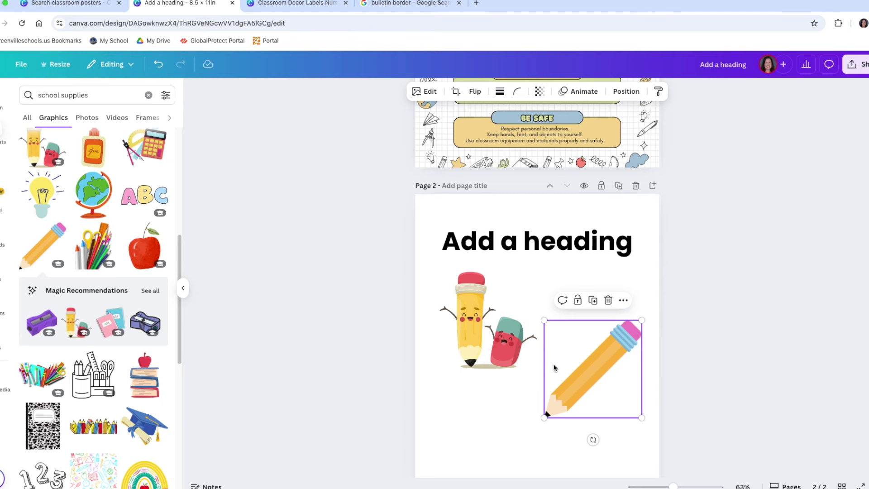
pyautogui.click(87, 119)
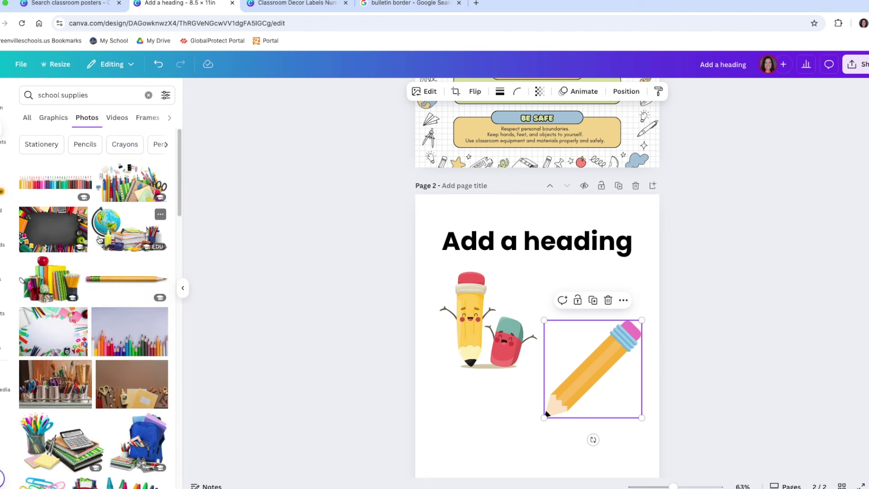
pyautogui.scroll(-3, 100, 239)
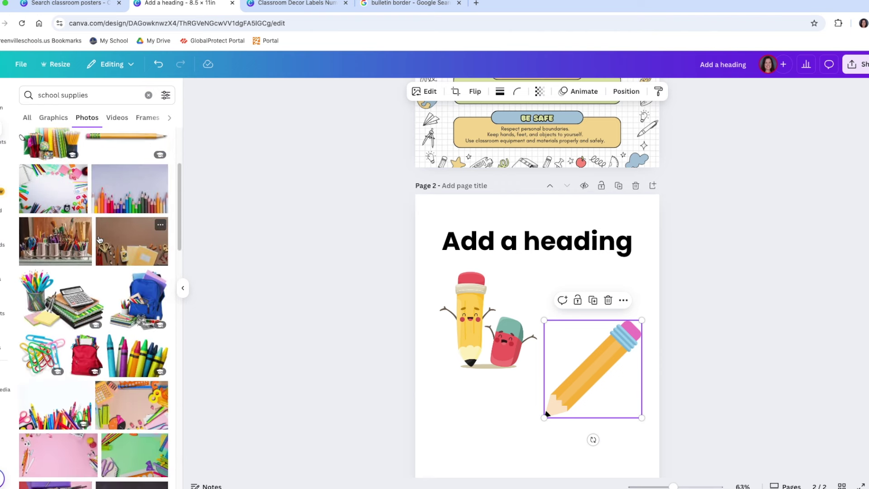
pyautogui.scroll(-1, 100, 239)
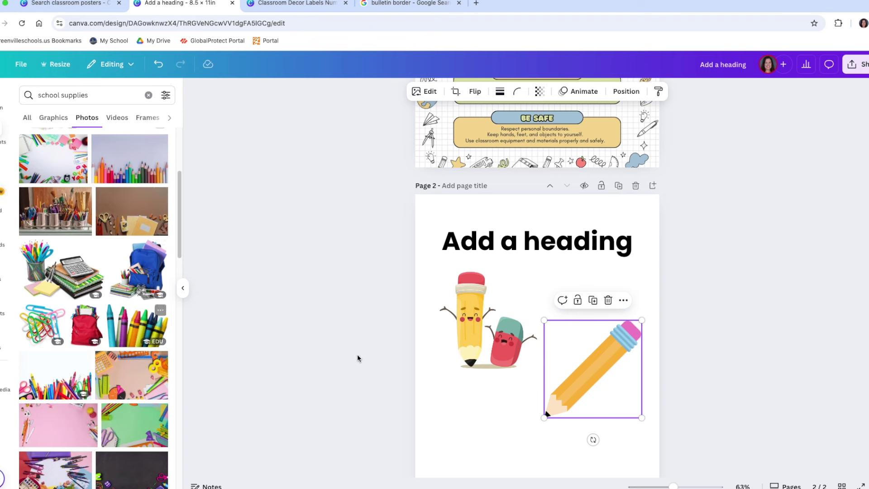
# - Delete the smiling pencil and eraser graphic and the diagonal orange pencil from page 2
pyautogui.click(493, 323)
pyautogui.press('Delete')
pyautogui.click(598, 362)
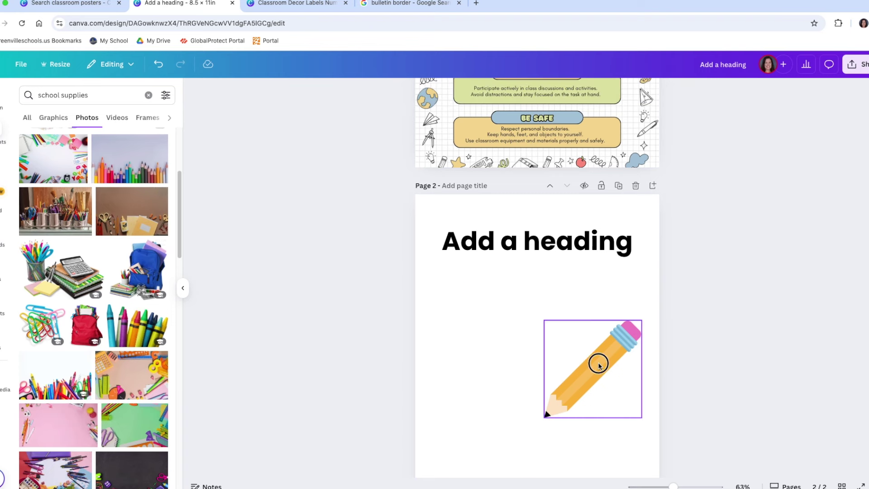
pyautogui.moveTo(599, 362); pyautogui.dragTo(828, 330)
pyautogui.press('Delete')
# - Add the colorful crayons photo to page 2, shrink it and place it in the page's lower-left corner
pyautogui.click(137, 325)
pyautogui.scroll(-2, 499, 317)
pyautogui.moveTo(496, 273); pyautogui.dragTo(471, 351)
pyautogui.moveTo(611, 291); pyautogui.dragTo(514, 374)
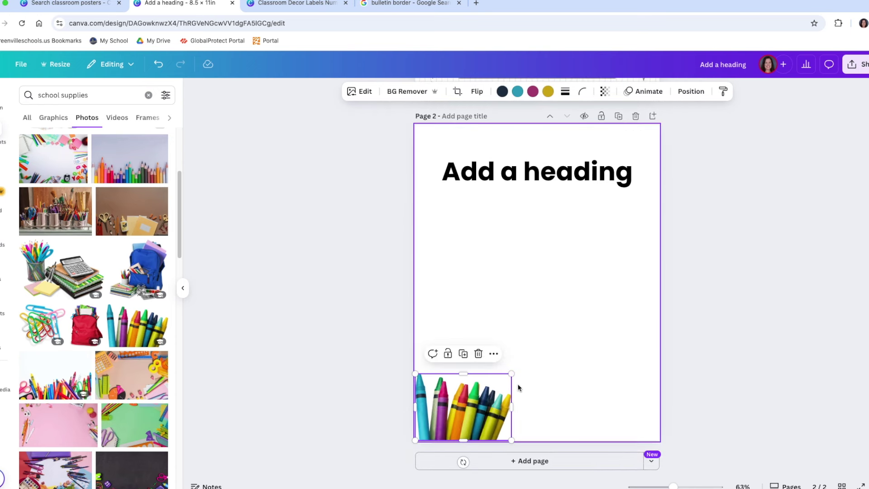
# - Add the red backpack photo to page 2, reduce its size and place it beneath the heading on the page's right side
pyautogui.click(86, 325)
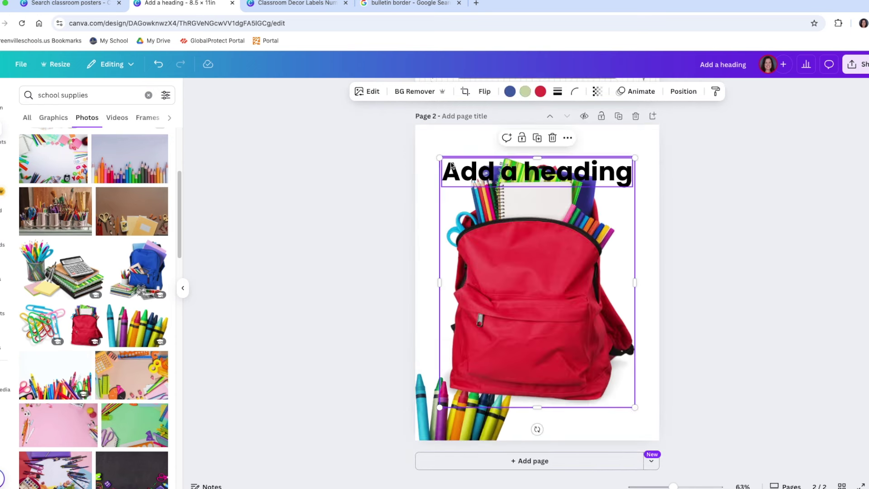
pyautogui.moveTo(439, 158); pyautogui.dragTo(500, 235)
pyautogui.moveTo(557, 337); pyautogui.dragTo(564, 304)
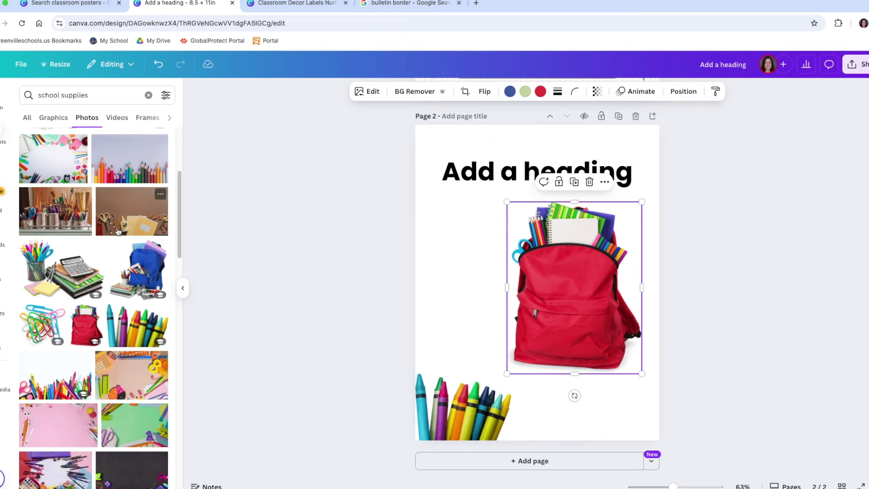
# - Look through the school supplies videos and frames, and add a blank page 3 to the design
pyautogui.click(116, 120)
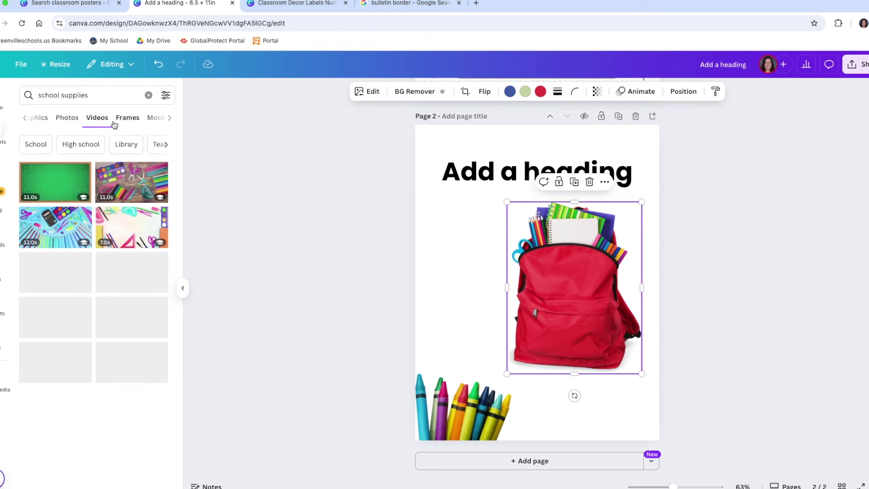
pyautogui.click(125, 118)
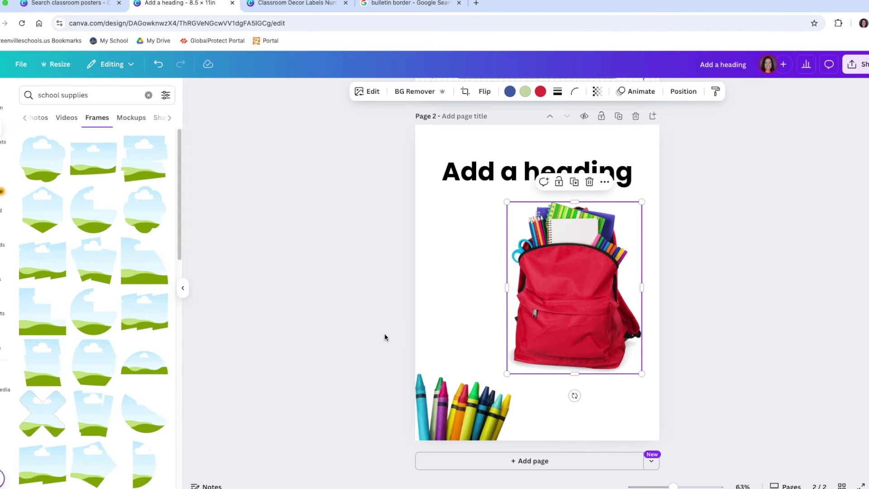
pyautogui.click(521, 462)
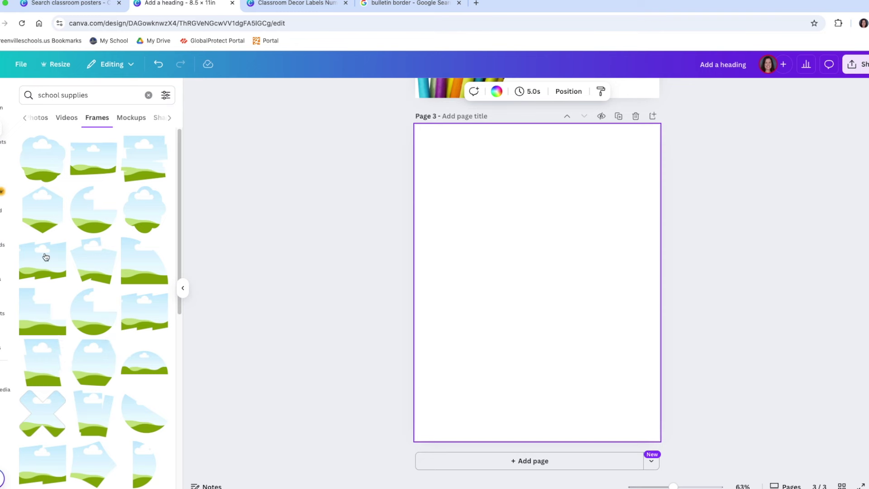
pyautogui.scroll(-10, 111, 333)
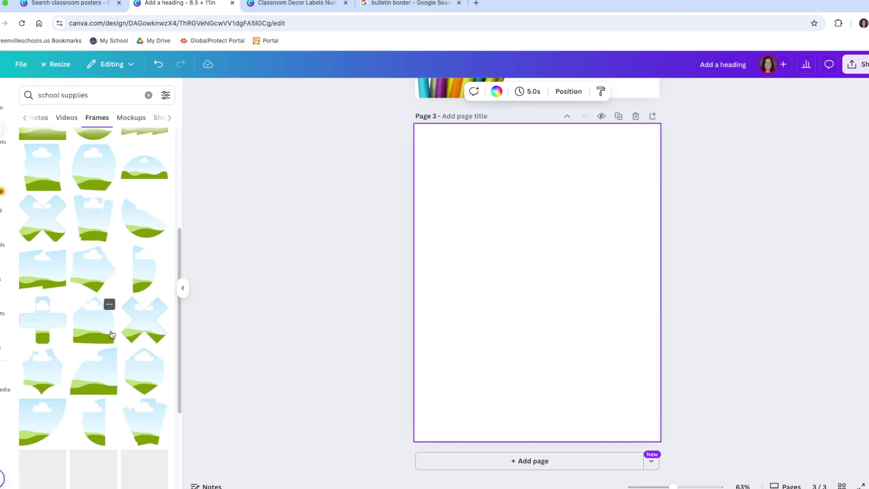
pyautogui.scroll(-2, 111, 334)
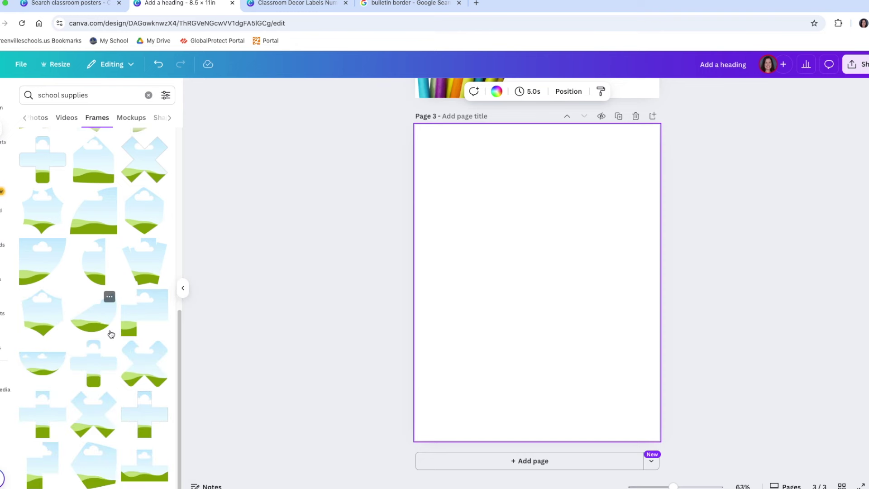
pyautogui.scroll(15, 55, 188)
# - Search the frames for "alphabet frame", add the letter A frame to page 3 and enlarge it to nearly the full page height
pyautogui.tripleClick(52, 96)
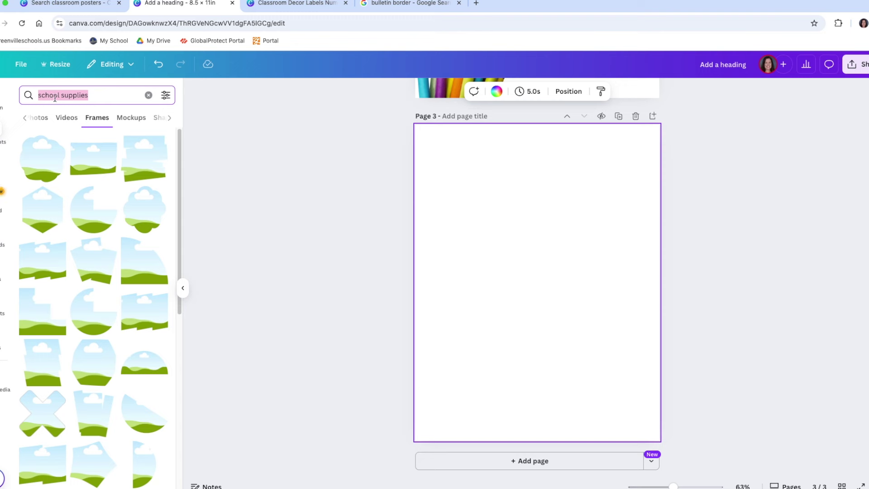
pyautogui.write('alp')
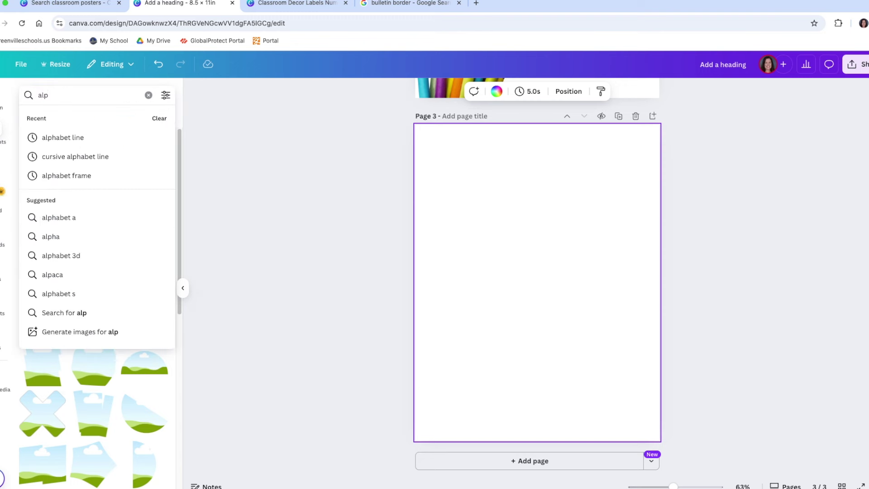
pyautogui.click(66, 175)
pyautogui.click(93, 215)
pyautogui.moveTo(558, 305); pyautogui.dragTo(496, 221)
pyautogui.moveTo(542, 304); pyautogui.dragTo(625, 420)
pyautogui.moveTo(605, 143); pyautogui.dragTo(616, 128)
pyautogui.moveTo(558, 229); pyautogui.dragTo(558, 228)
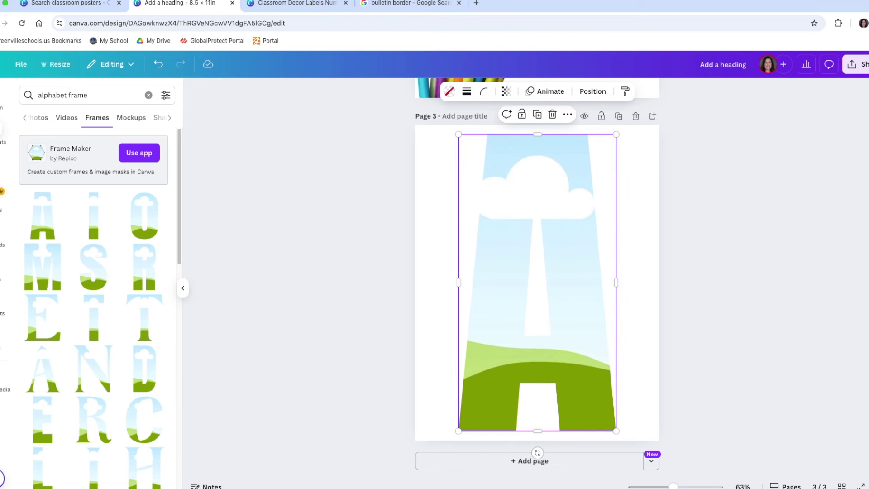
# - Search the graphics for "pink checked background" and fill the letter A frame with the pale pink gingham pattern
pyautogui.click(42, 89)
pyautogui.tripleClick(53, 87)
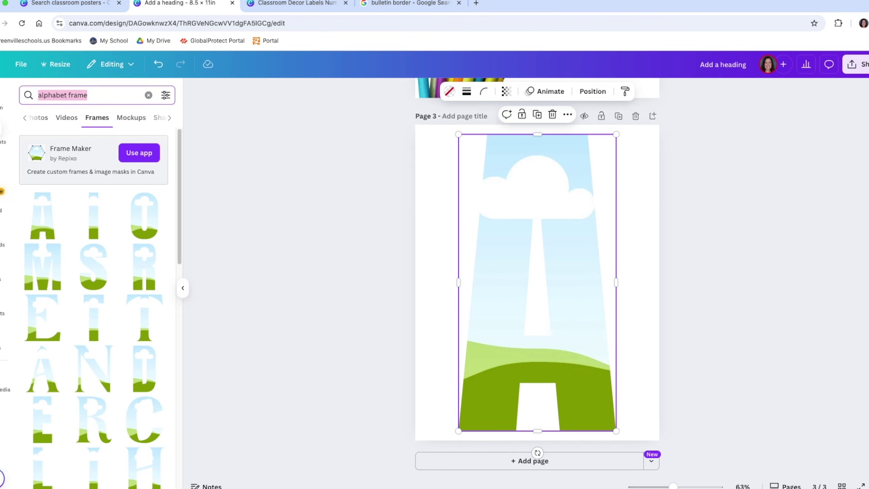
pyautogui.write('checke')
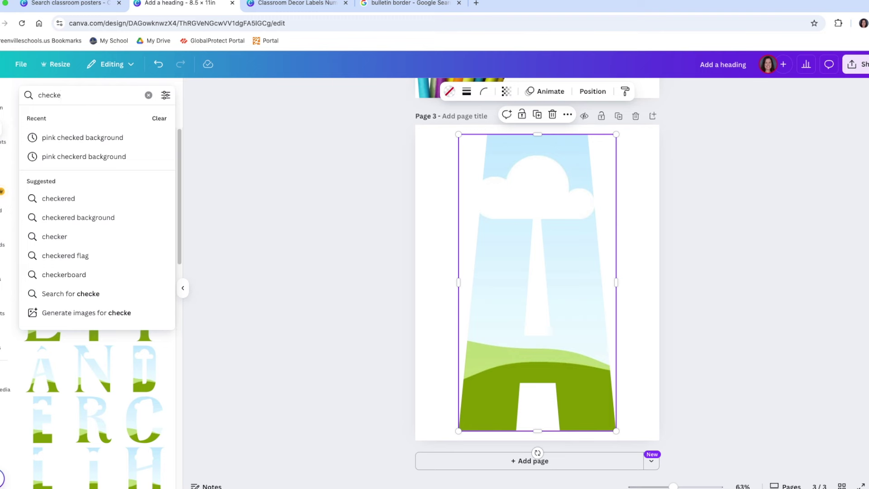
pyautogui.click(64, 132)
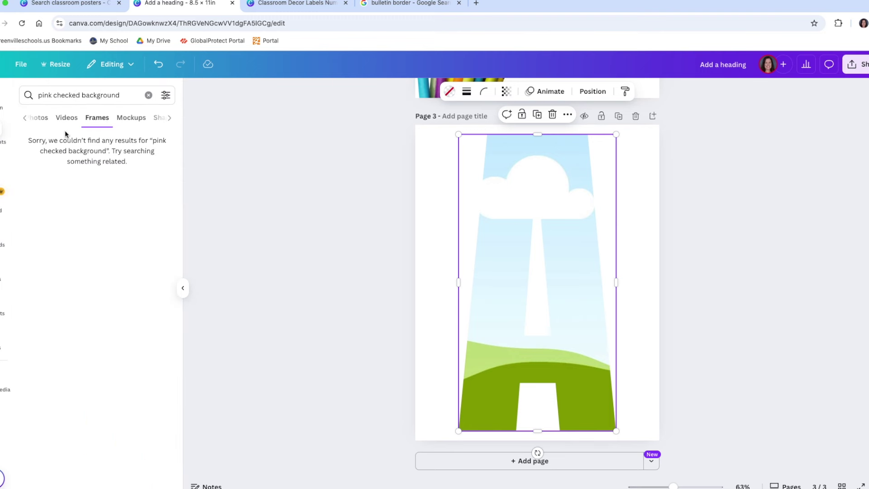
pyautogui.click(27, 119)
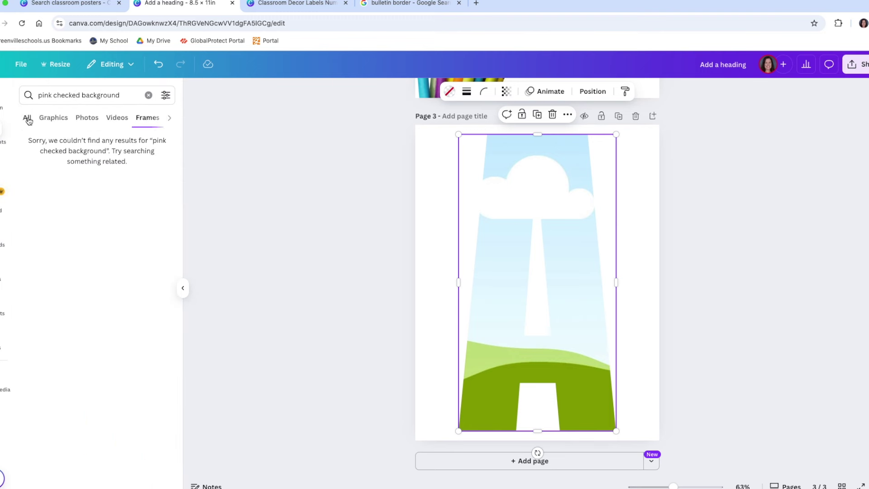
pyautogui.click(47, 119)
pyautogui.moveTo(43, 243); pyautogui.dragTo(469, 254)
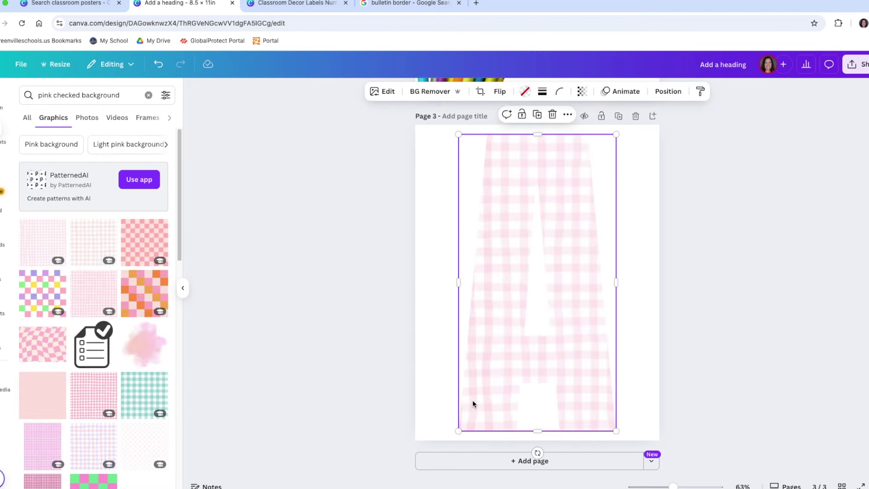
# - Give the letter A frame a solid black outline
pyautogui.click(357, 231)
pyautogui.click(530, 262)
pyautogui.click(546, 93)
pyautogui.click(516, 120)
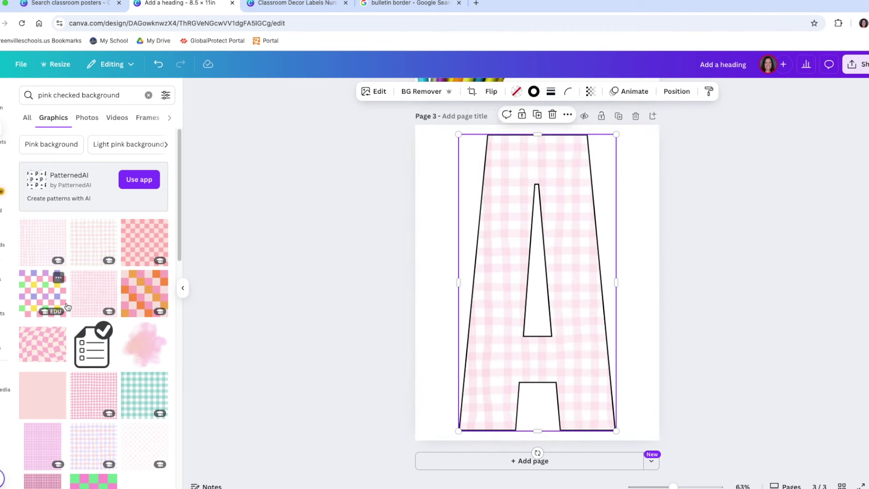
# - Try to fill the letter A frame with the multicolored checkered graphic
pyautogui.moveTo(43, 292); pyautogui.dragTo(504, 270)
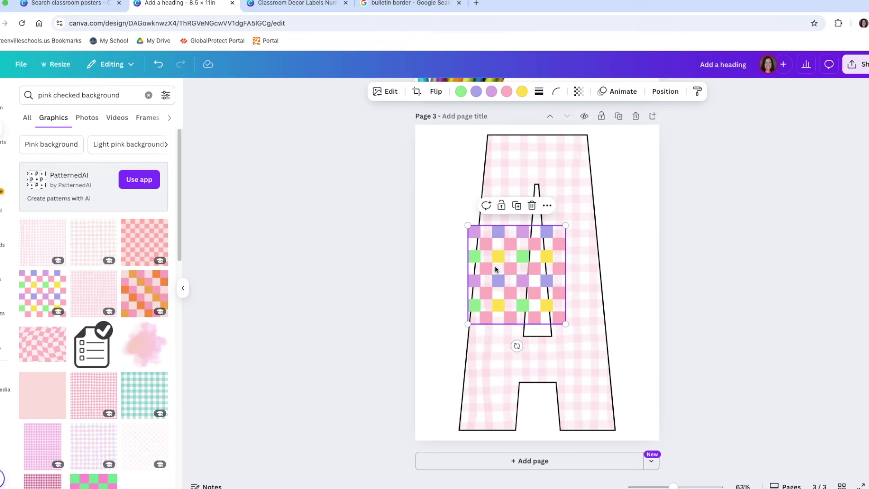
pyautogui.moveTo(495, 265)
pyautogui.mouseDown()
pyautogui.moveTo(108, 277)
pyautogui.moveTo(105, 297)
pyautogui.mouseUp()
pyautogui.moveTo(48, 349)
pyautogui.mouseDown()
pyautogui.moveTo(297, 332)
pyautogui.moveTo(474, 300)
pyautogui.moveTo(328, 322)
pyautogui.moveTo(169, 312)
pyautogui.moveTo(253, 291)
pyautogui.moveTo(141, 247)
pyautogui.moveTo(493, 301)
pyautogui.moveTo(470, 307)
pyautogui.moveTo(113, 277)
pyautogui.mouseUp()
# - Fill the letter A frame with the bright pink gingham pattern and replace that with the wavy orange and light pink checkered pattern
pyautogui.scroll(-5, 100, 290)
pyautogui.moveTo(43, 373); pyautogui.dragTo(499, 270)
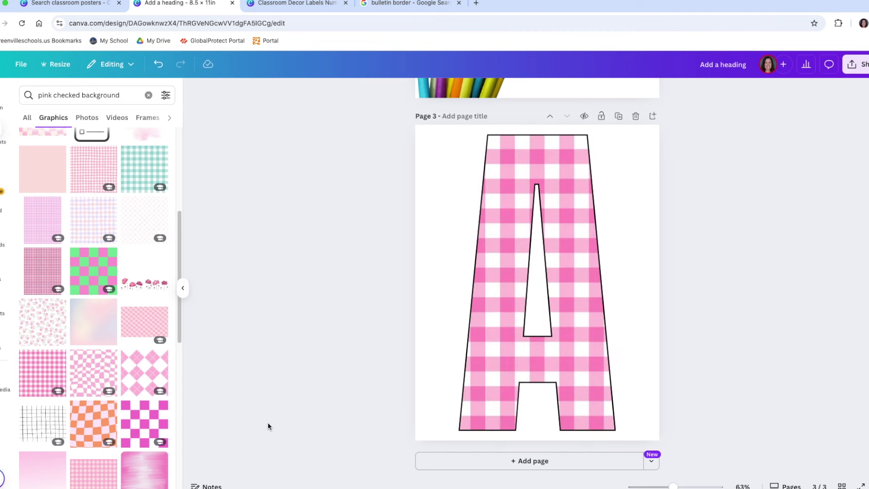
pyautogui.moveTo(96, 424); pyautogui.dragTo(503, 305)
# - Change the letter A's outline to the orange photo color and set its stroke weight to 17
pyautogui.click(580, 154)
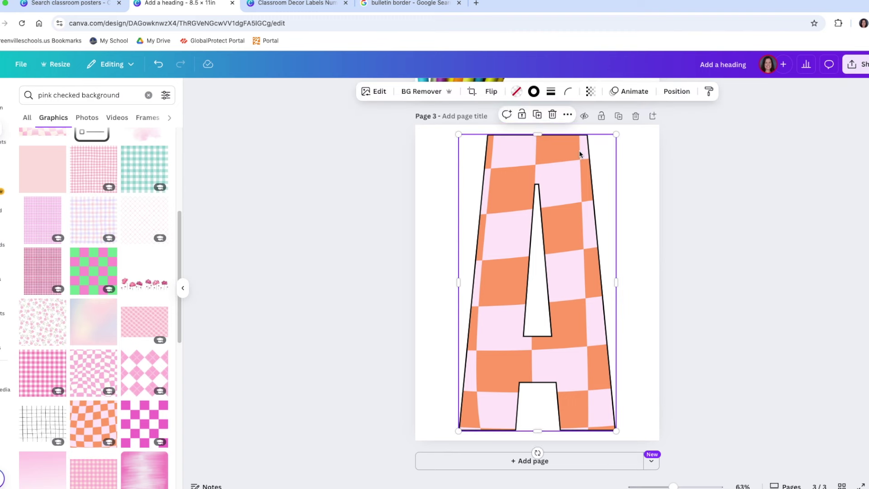
pyautogui.click(533, 94)
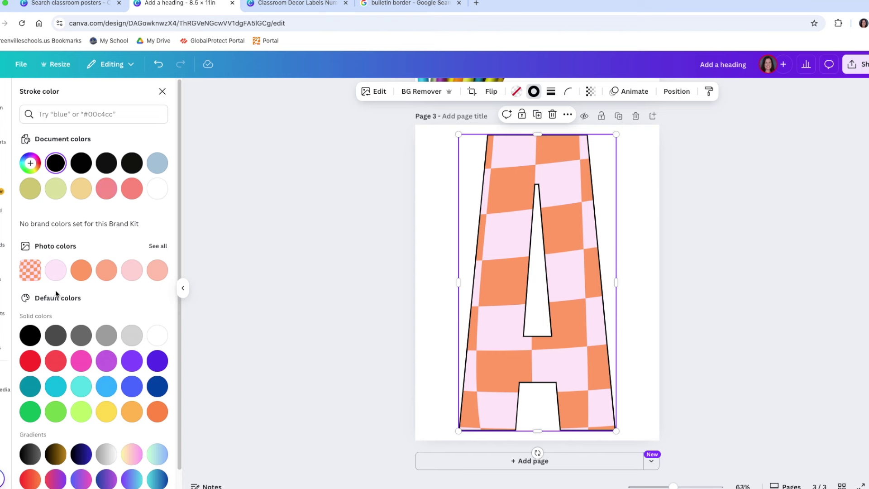
pyautogui.click(79, 272)
pyautogui.click(551, 91)
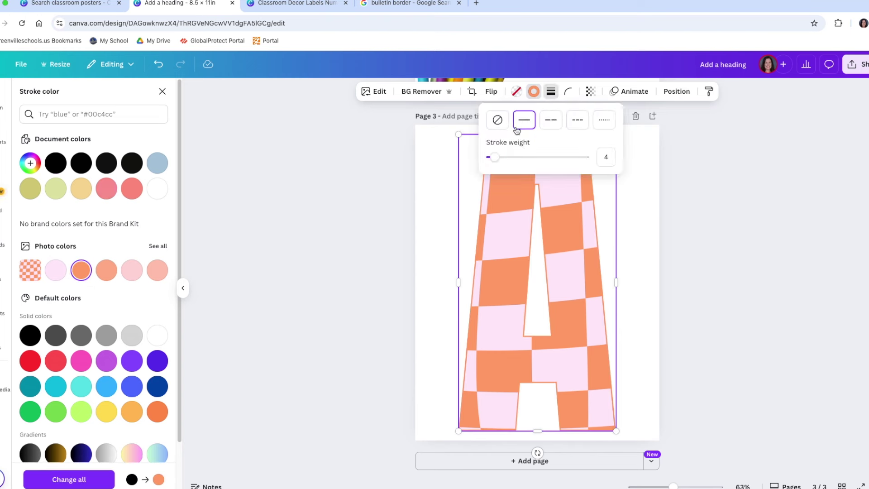
pyautogui.moveTo(500, 161); pyautogui.dragTo(507, 161)
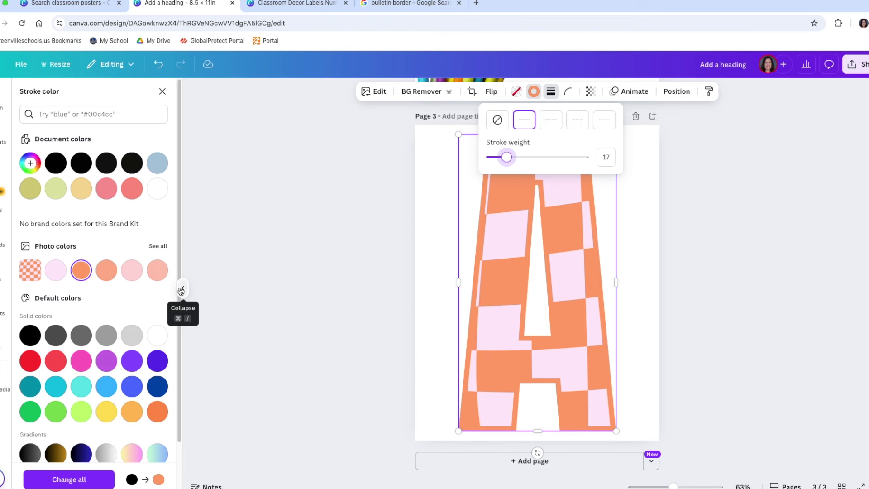
# - Close the stroke settings and add a blank fourth page below the letter A poster
pyautogui.press('Escape')
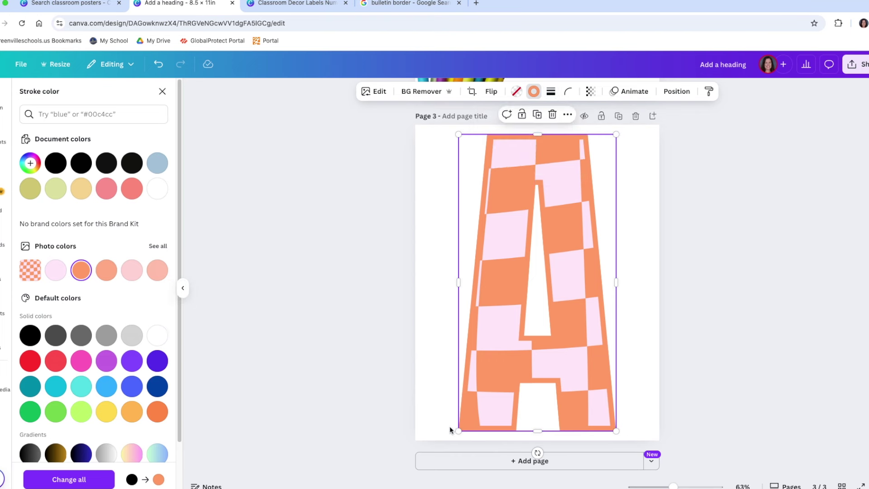
pyautogui.click(473, 462)
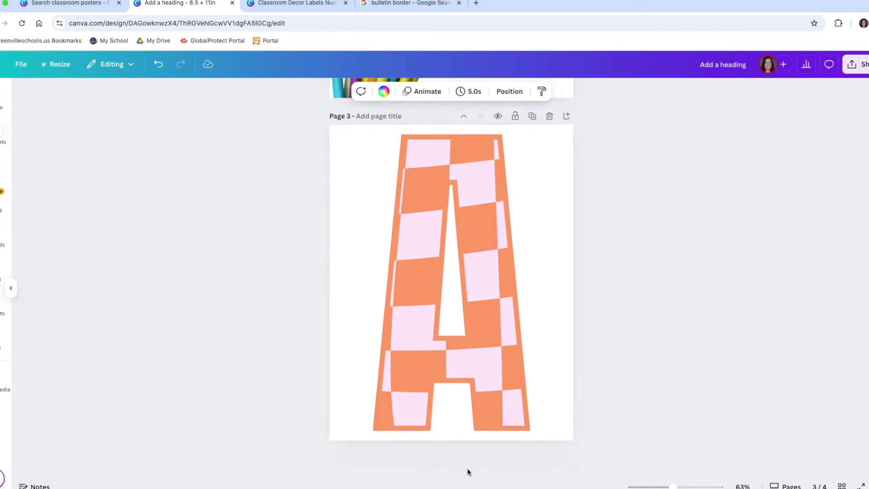
pyautogui.click(346, 255)
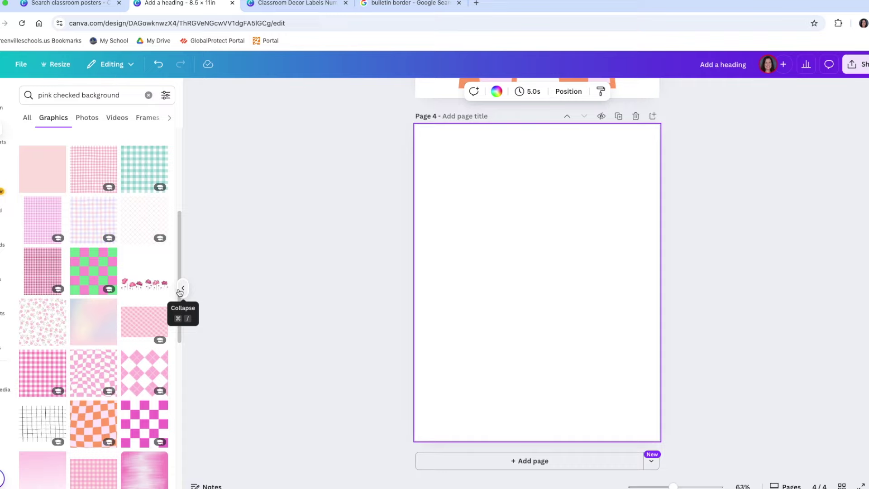
# - Switch to the Canva home page and open the Library Posters design from the recent designs
pyautogui.click(68, 4)
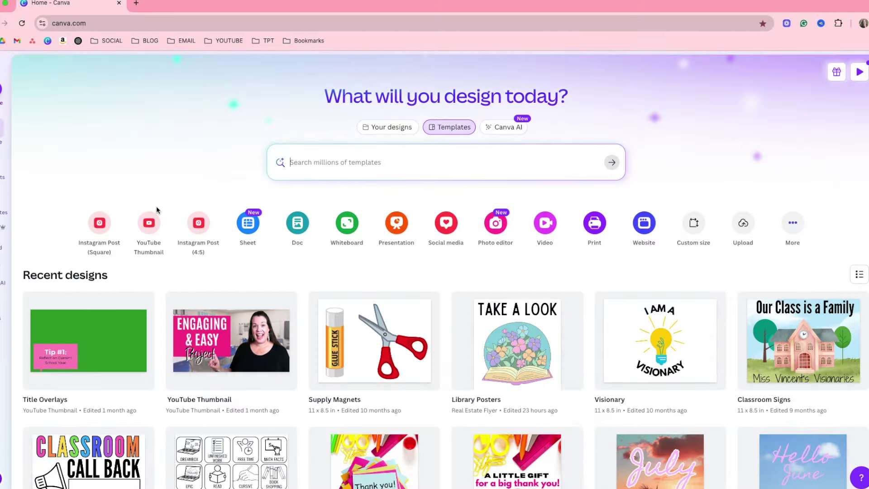
pyautogui.scroll(-2, 156, 211)
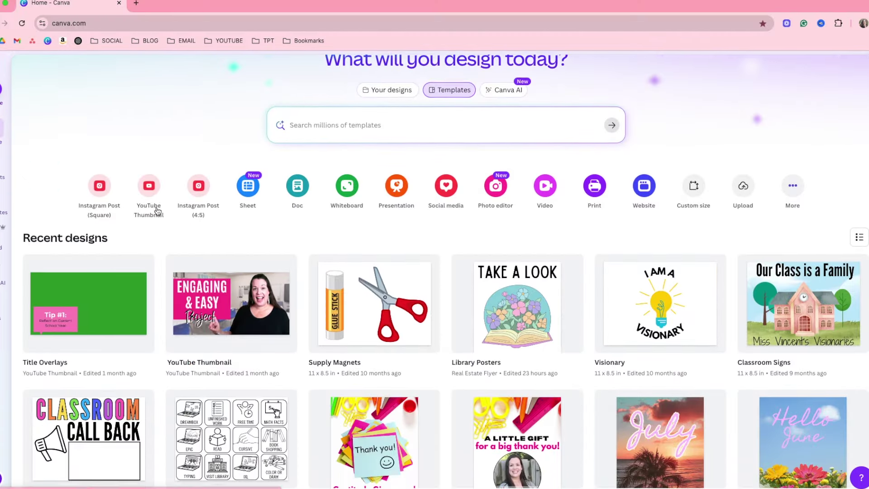
pyautogui.scroll(-3, 317, 272)
pyautogui.click(523, 232)
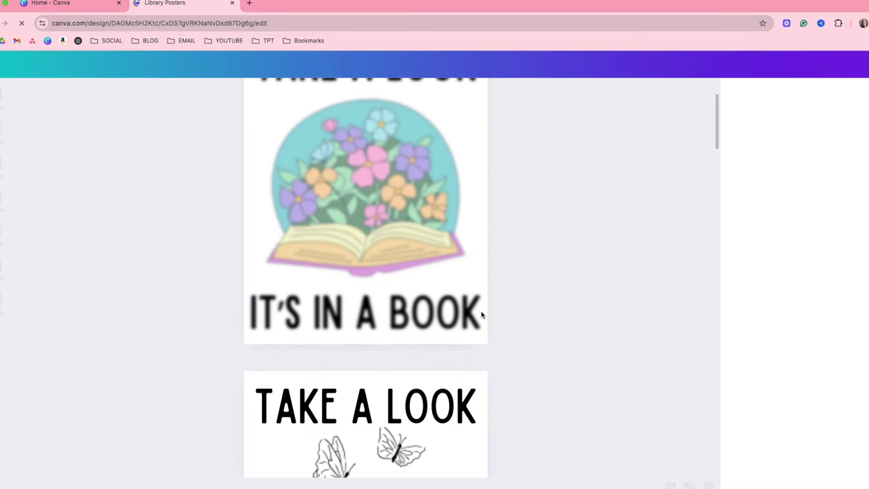
# - Duplicate the "Take Chances Make Mistakes Get Messy" poster page and delete the cartoon teacher from the copy
pyautogui.scroll(2, 376, 241)
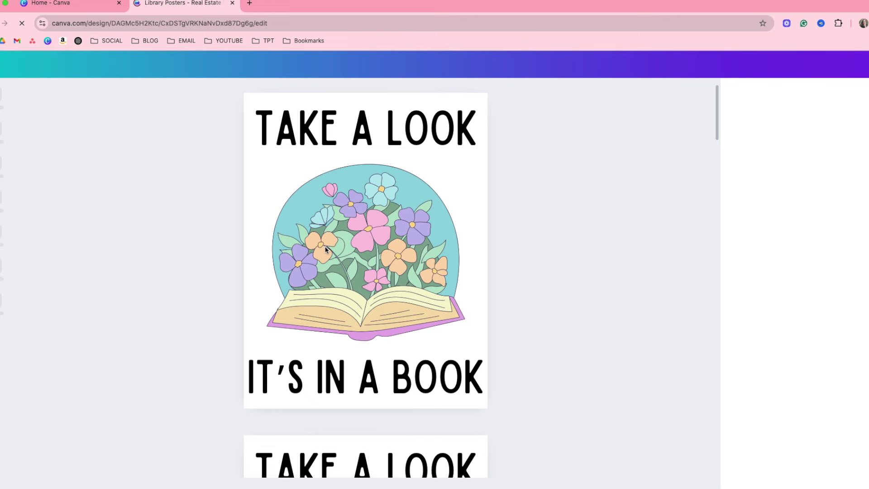
pyautogui.scroll(-8, 324, 250)
pyautogui.scroll(-5, 156, 259)
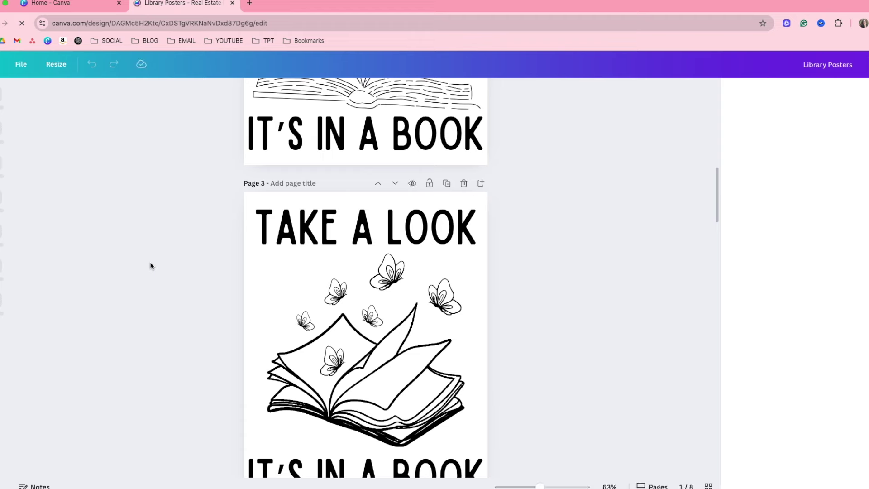
pyautogui.scroll(-1, 150, 262)
pyautogui.scroll(1, 162, 260)
pyautogui.scroll(-10, 183, 261)
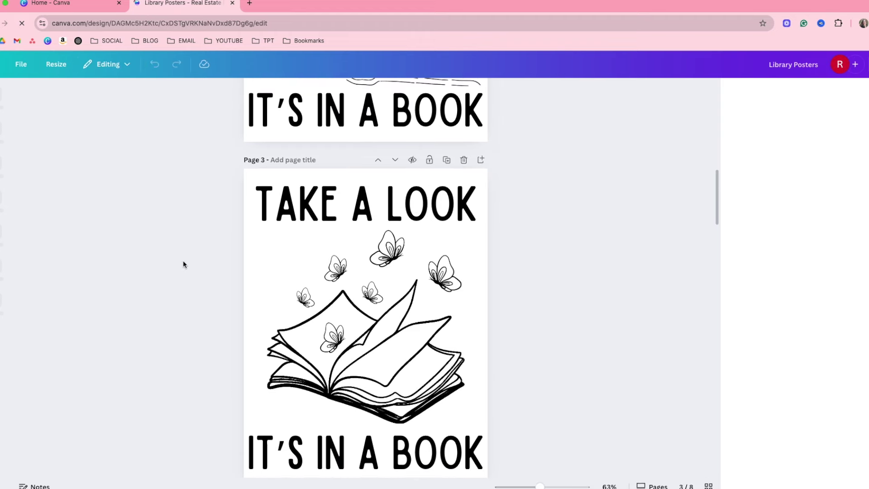
pyautogui.scroll(-12, 183, 264)
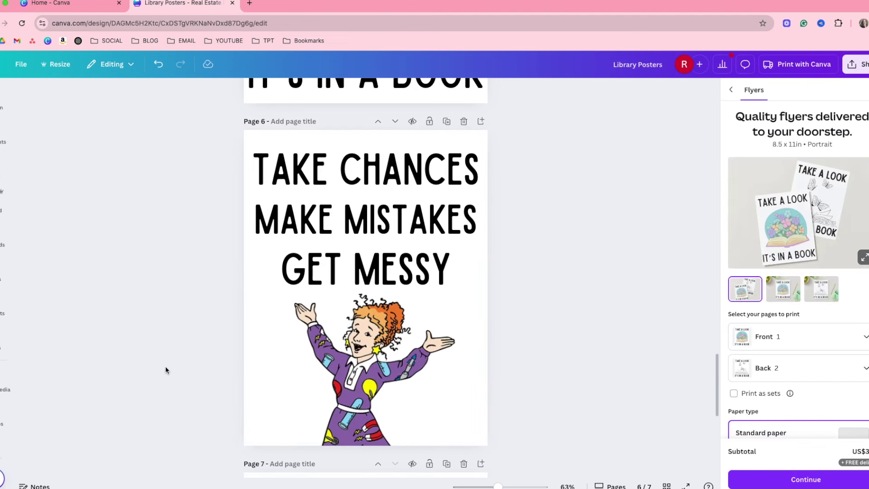
pyautogui.click(447, 121)
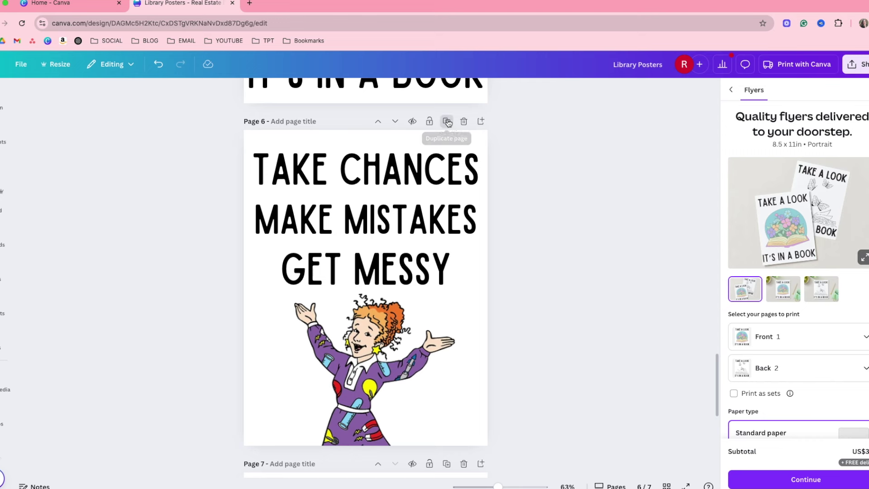
pyautogui.click(358, 300)
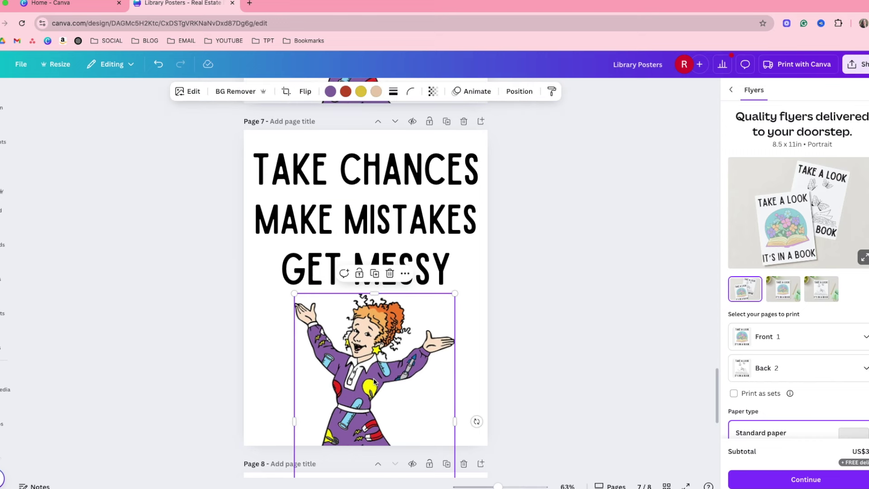
pyautogui.press('Delete')
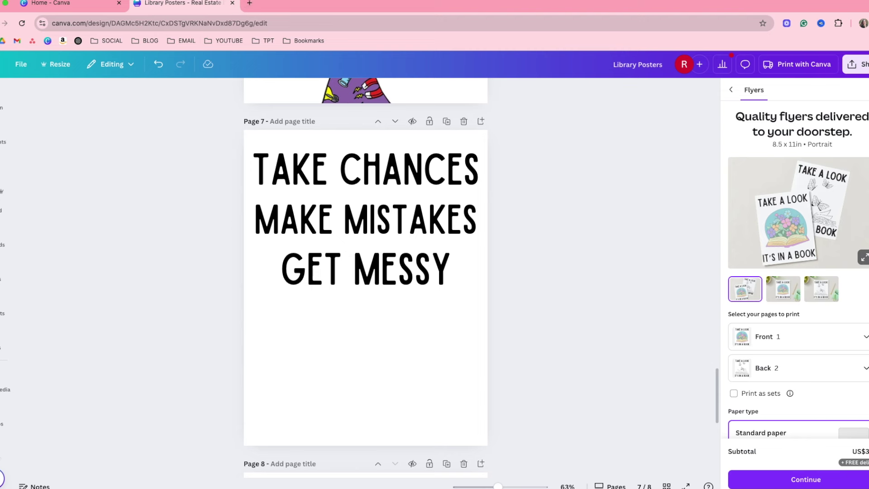
# - Insert elephantandpiggie.jpg from the Downloads folder onto page 7 and remove the picture's background
pyautogui.moveTo(245, 485)
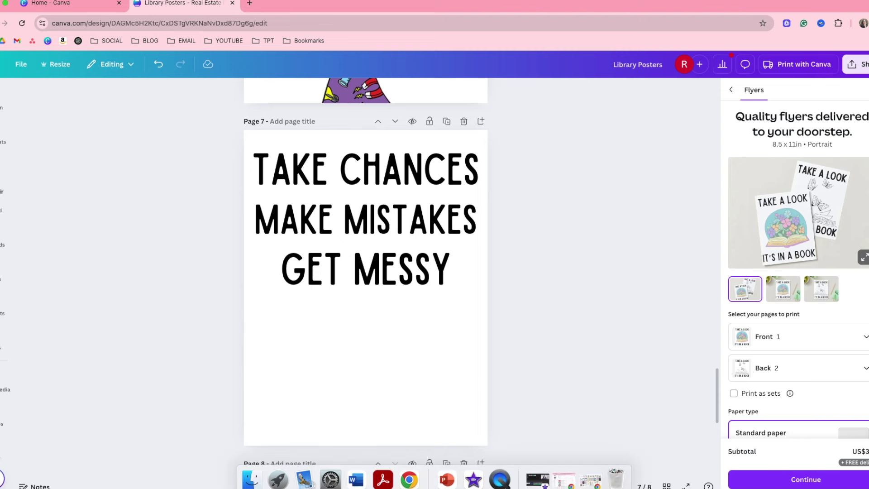
pyautogui.click(247, 483)
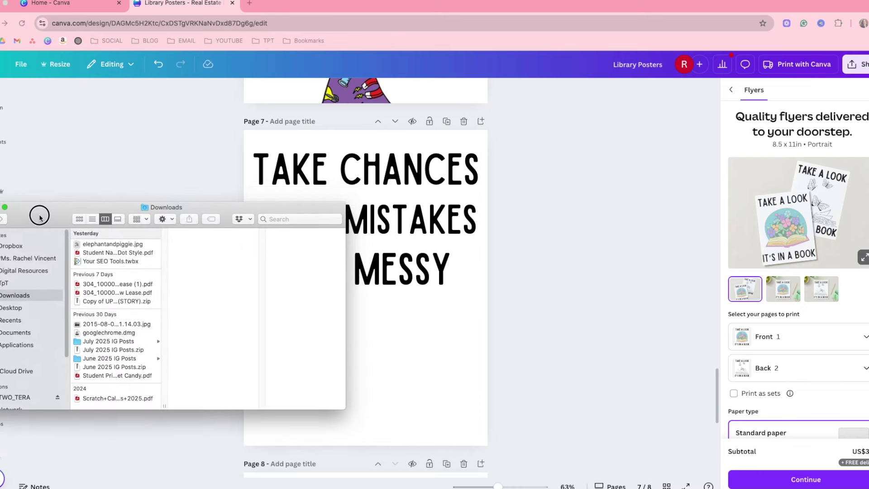
pyautogui.moveTo(95, 142); pyautogui.dragTo(350, 391)
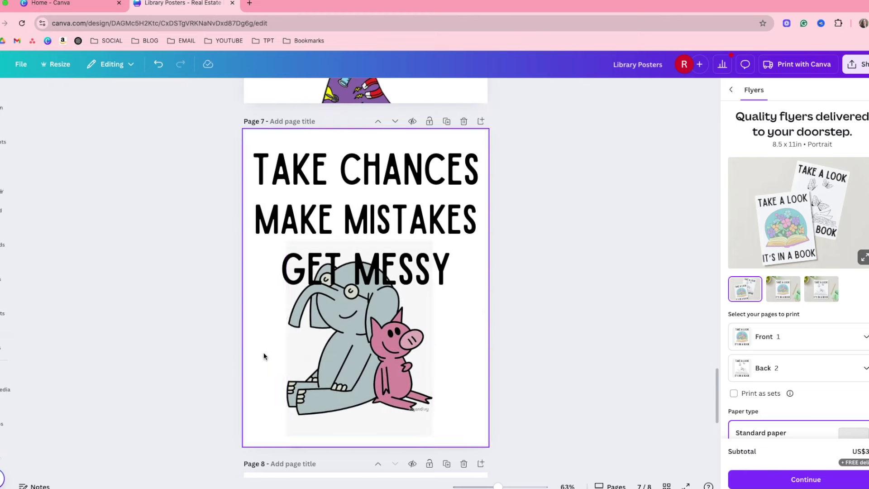
pyautogui.click(354, 355)
pyautogui.click(245, 92)
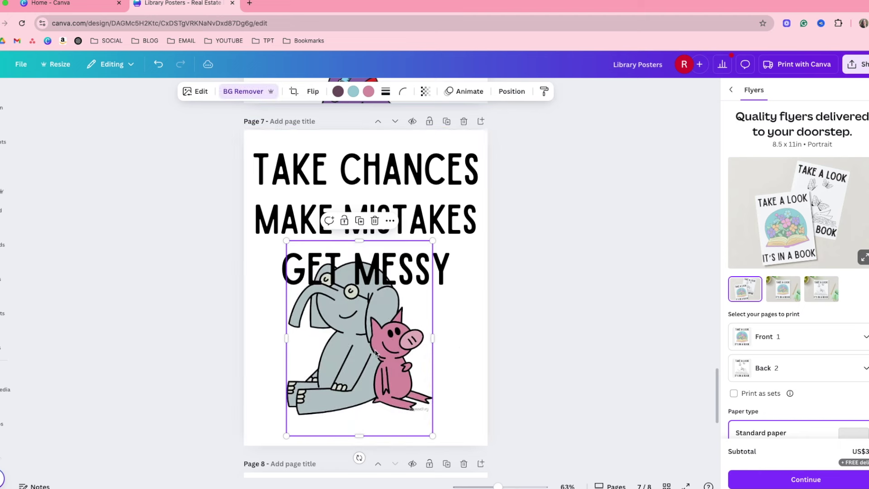
# - Enlarge the elephant and pig picture across the lower part of page 7 and delete the "GET MESSY" text line
pyautogui.moveTo(359, 361); pyautogui.dragTo(373, 375)
pyautogui.moveTo(301, 254); pyautogui.dragTo(200, 154)
pyautogui.moveTo(389, 449); pyautogui.dragTo(377, 473)
pyautogui.moveTo(375, 370)
pyautogui.mouseDown()
pyautogui.moveTo(375, 386)
pyautogui.moveTo(374, 368)
pyautogui.mouseUp()
pyautogui.moveTo(366, 269); pyautogui.dragTo(688, 262)
pyautogui.press('Delete')
pyautogui.moveTo(340, 354)
pyautogui.mouseDown()
pyautogui.moveTo(340, 335)
pyautogui.moveTo(339, 347)
pyautogui.mouseUp()
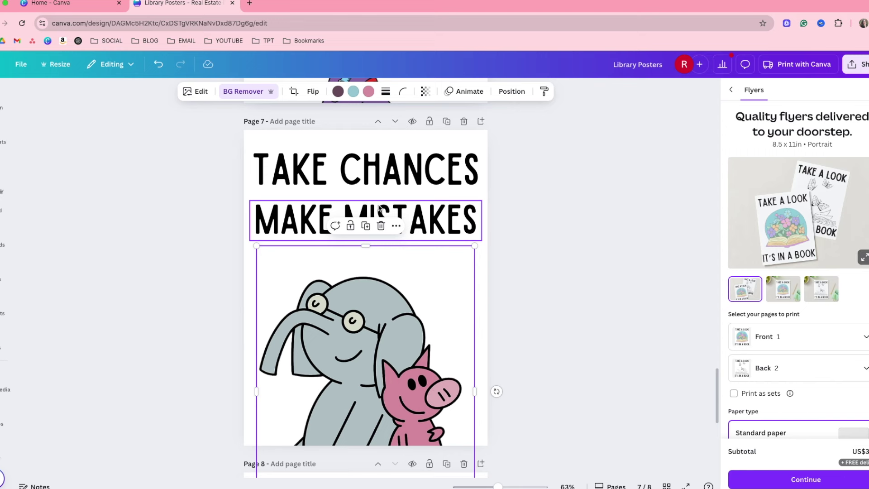
pyautogui.click(522, 317)
pyautogui.click(408, 323)
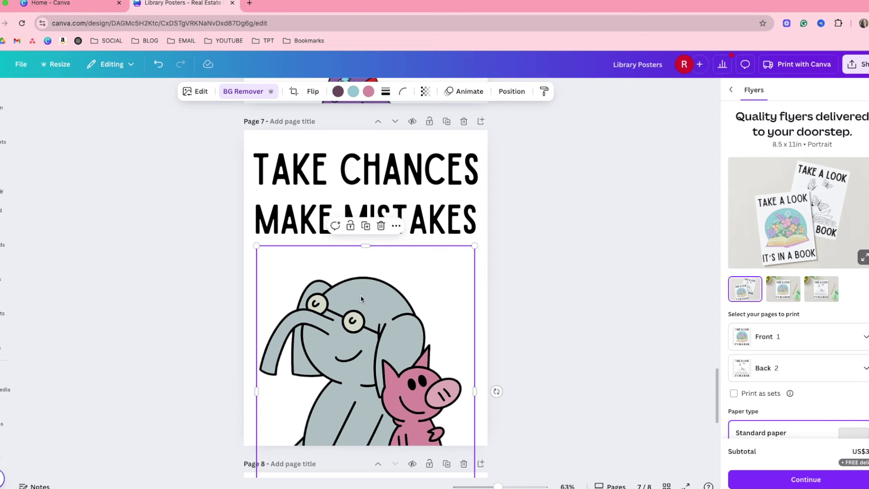
pyautogui.scroll(5, 363, 343)
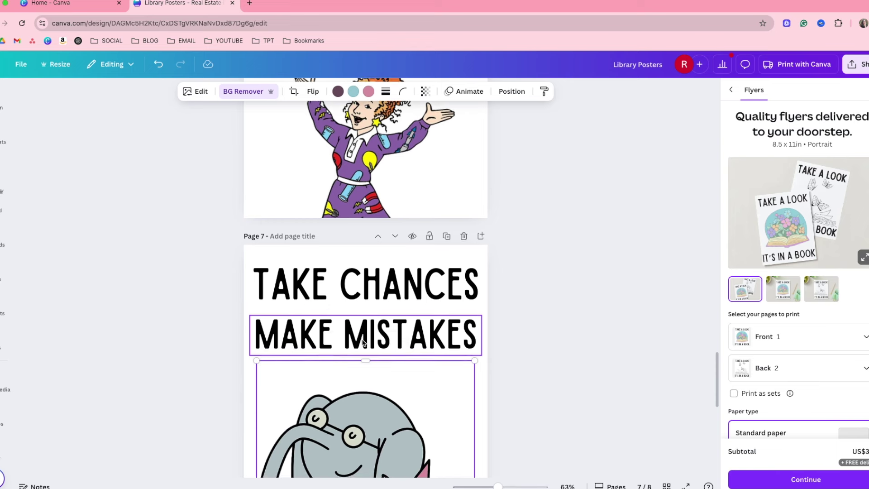
pyautogui.scroll(-5, 363, 342)
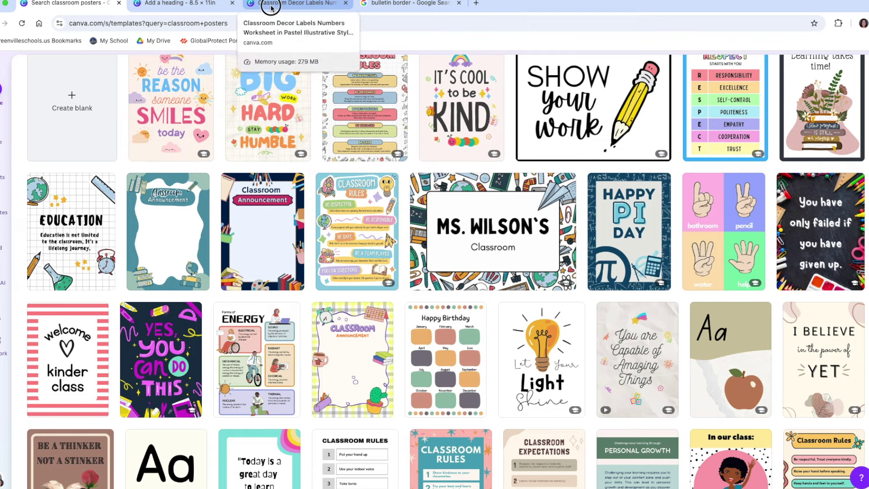
# - Switch to the Classroom Decor Labels Numbers design
pyautogui.click(271, 5)
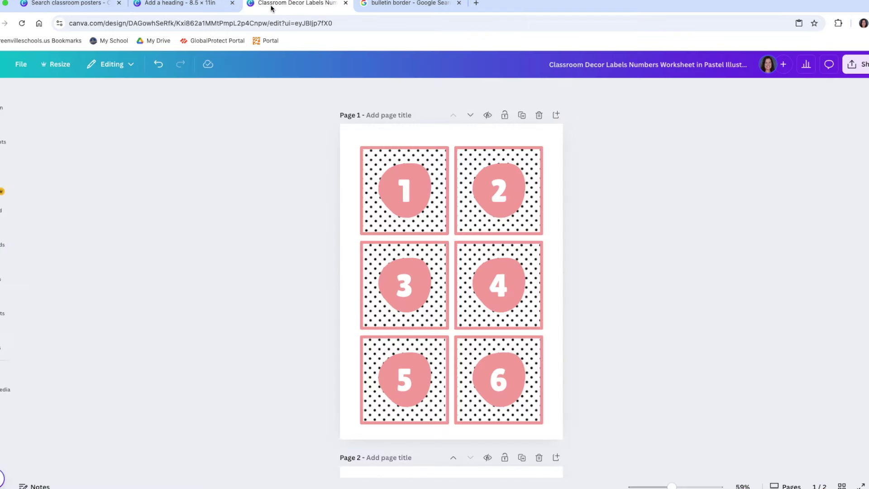
pyautogui.click(159, 9)
pyautogui.click(308, 9)
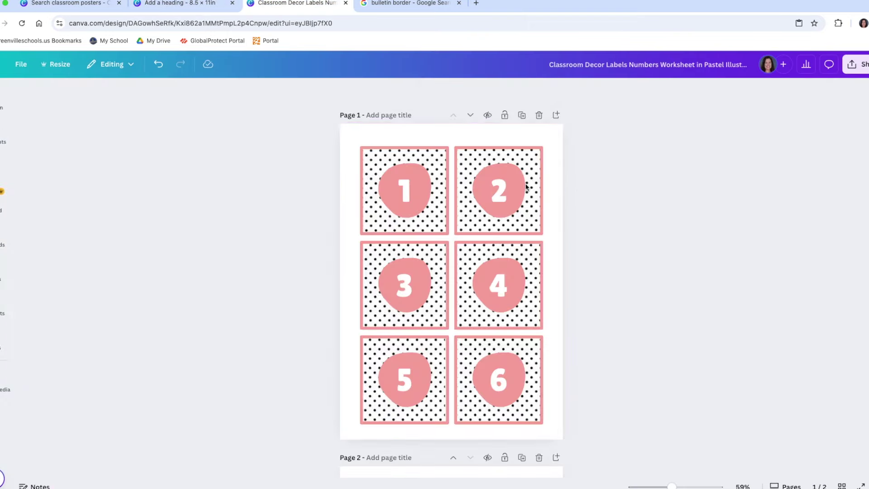
# - Look at the Template link option among the ways to share the labels design, without creating a link
pyautogui.click(860, 65)
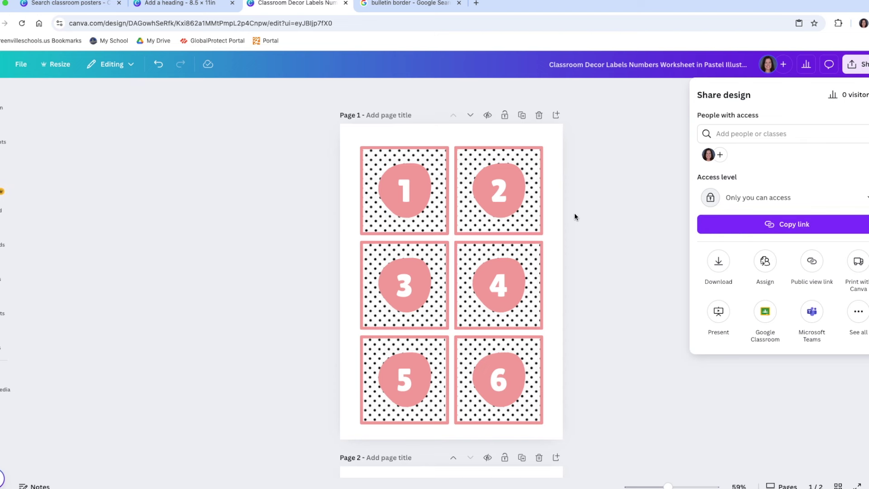
pyautogui.click(857, 316)
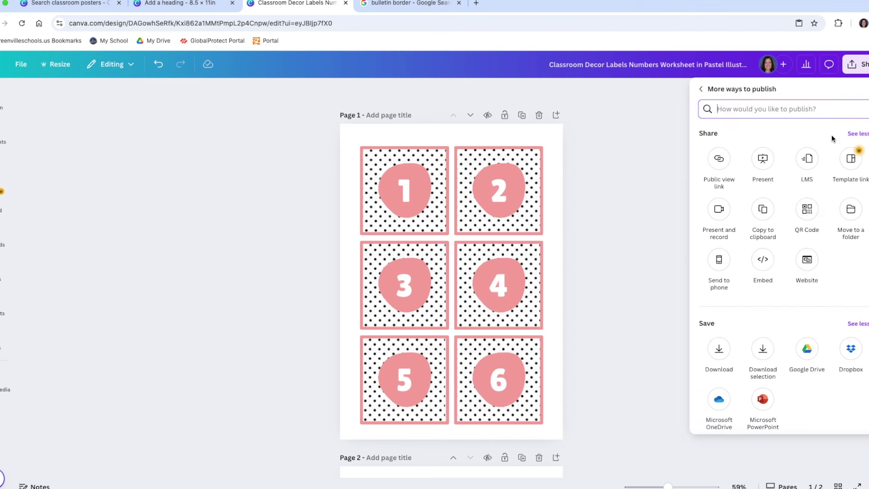
pyautogui.click(846, 164)
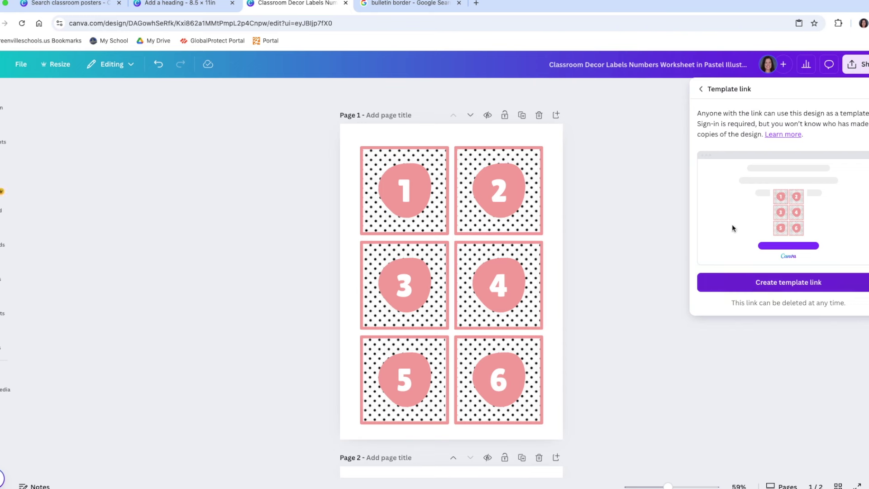
pyautogui.click(701, 89)
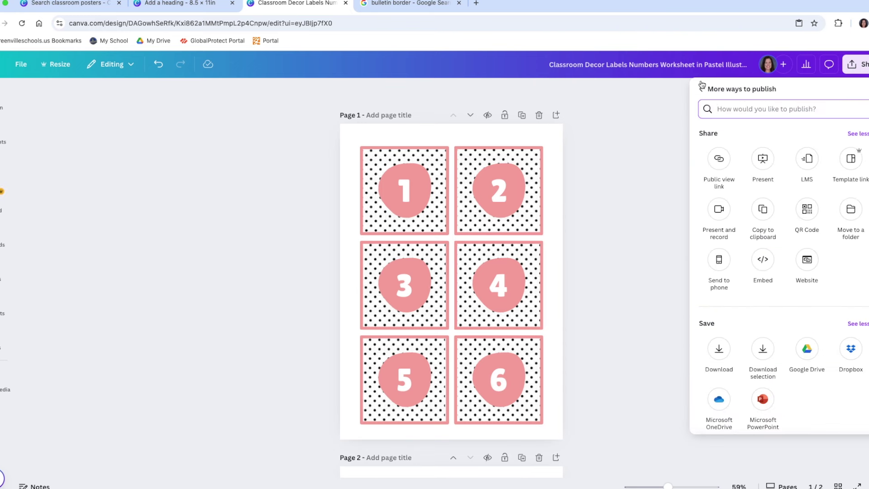
pyautogui.click(702, 89)
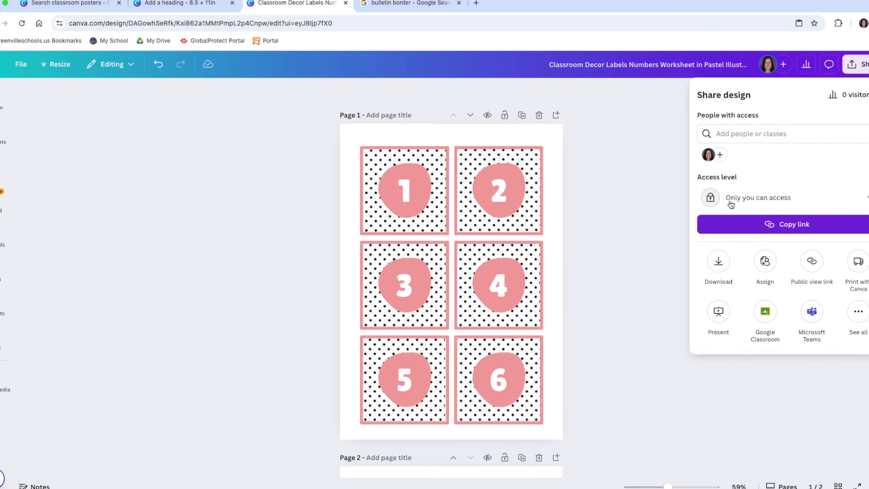
# - Set up the labels download as PDF Standard with all pages (1-2) included
pyautogui.click(720, 265)
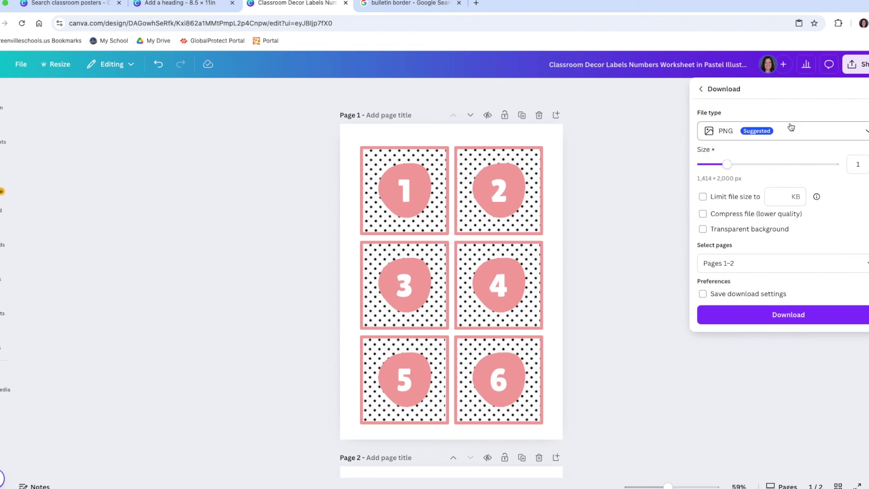
pyautogui.click(791, 128)
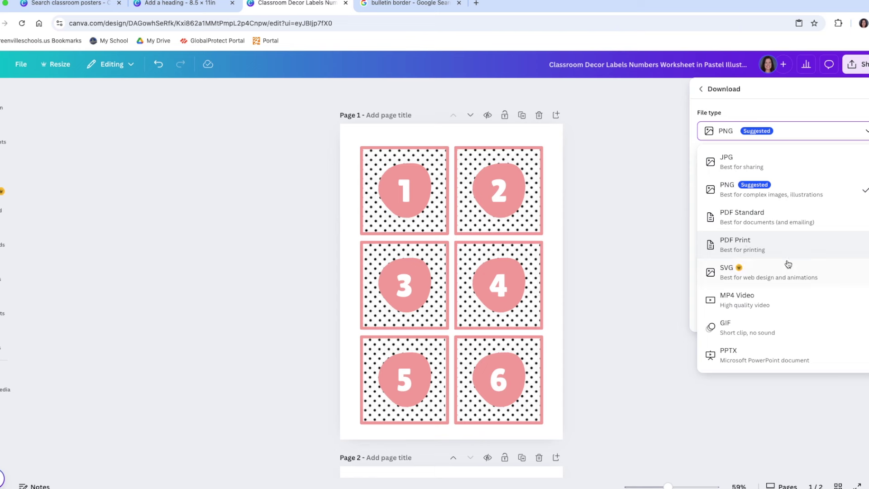
pyautogui.click(769, 218)
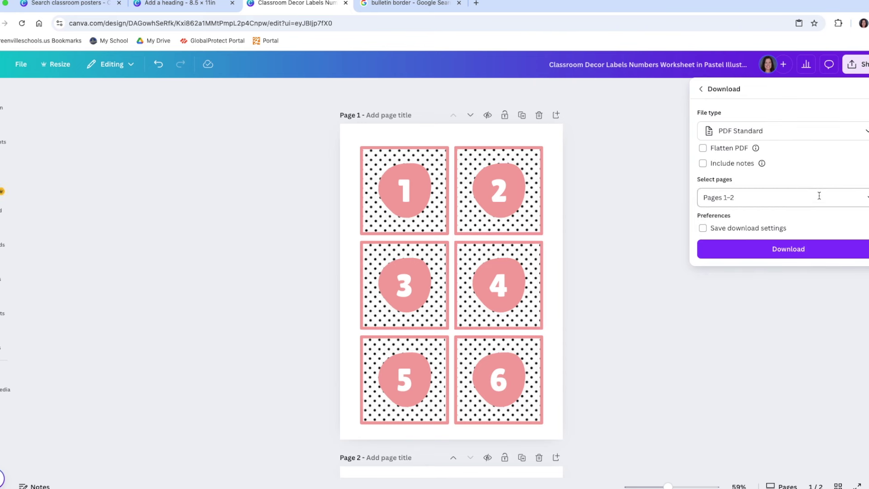
pyautogui.click(866, 198)
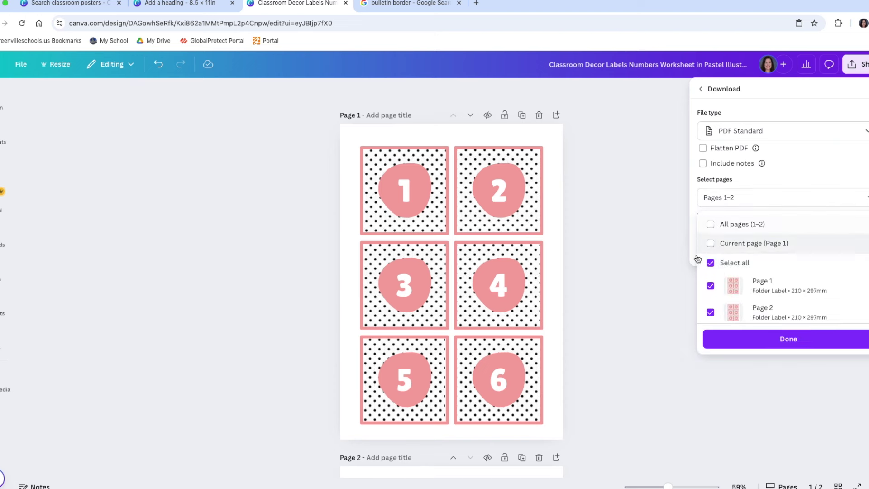
pyautogui.click(742, 250)
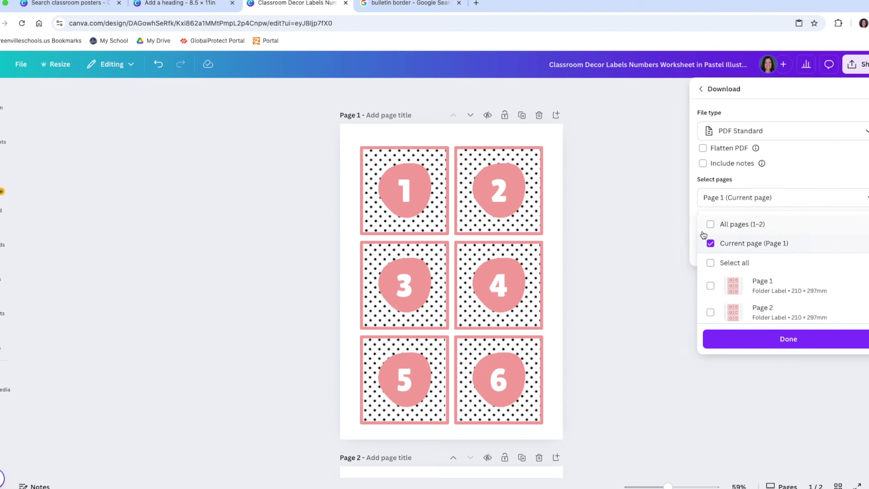
pyautogui.click(709, 264)
pyautogui.click(714, 222)
pyautogui.click(779, 346)
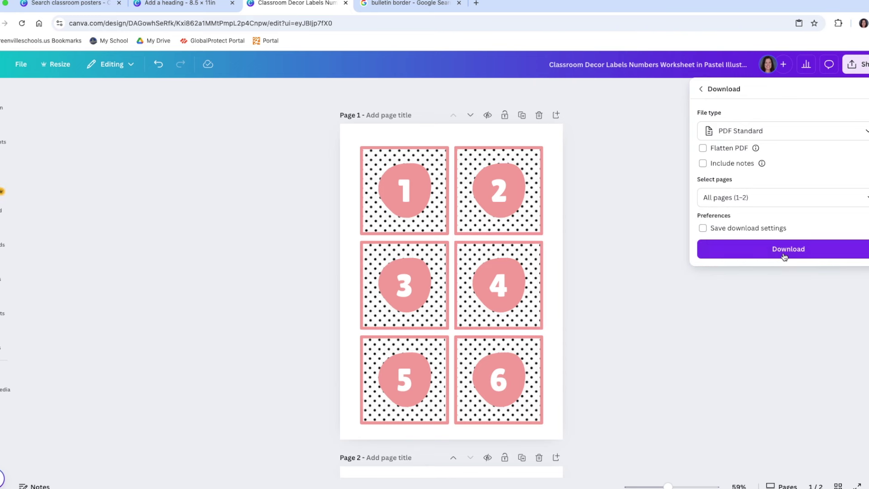
# - Shorten the design's title to "Classroom Decor Labels Numbers"
pyautogui.click(667, 56)
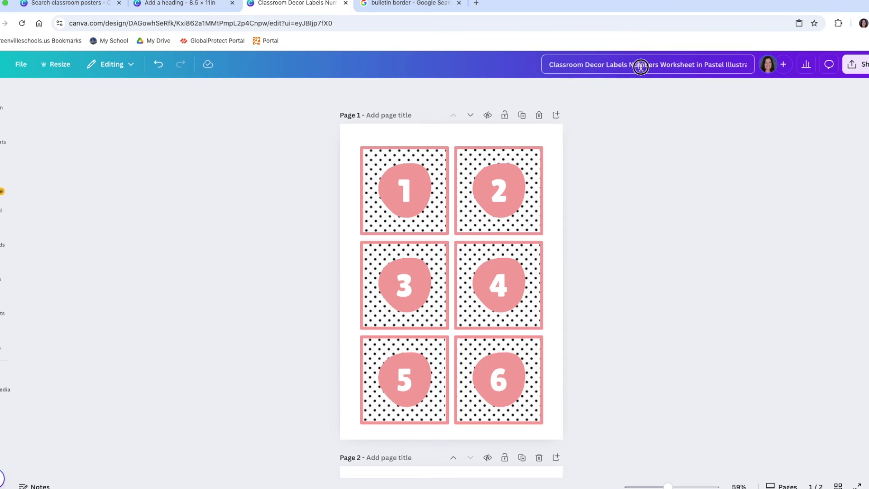
pyautogui.click(552, 67)
pyautogui.moveTo(658, 64); pyautogui.dragTo(734, 64)
pyautogui.press('BackSpace')
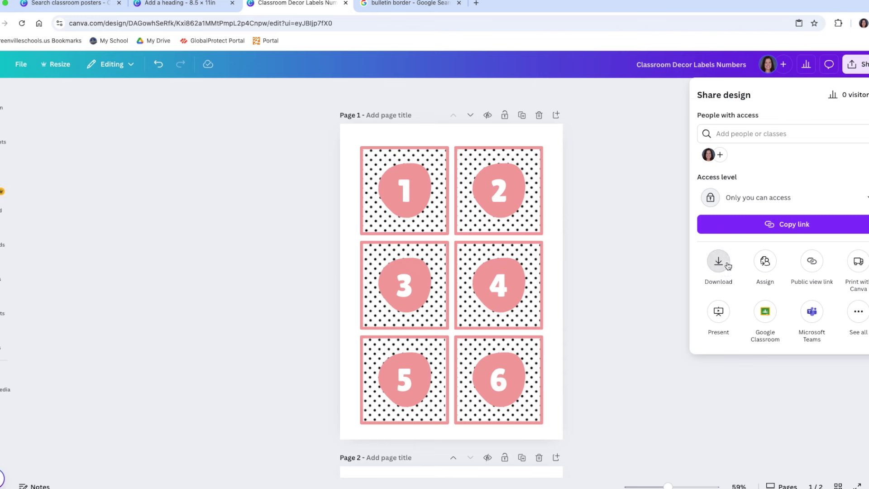
# - Download pages 1-2 of the labels design as PDF Standard and open the downloaded file
pyautogui.click(722, 263)
pyautogui.click(769, 130)
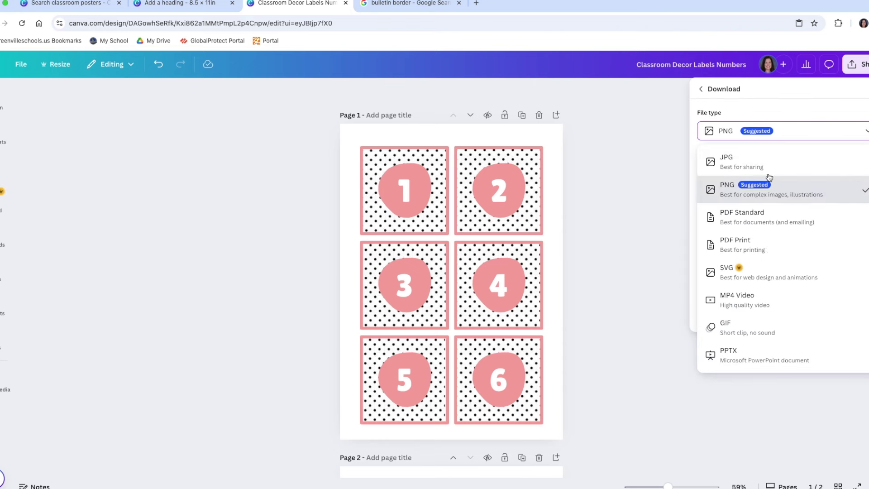
pyautogui.click(763, 224)
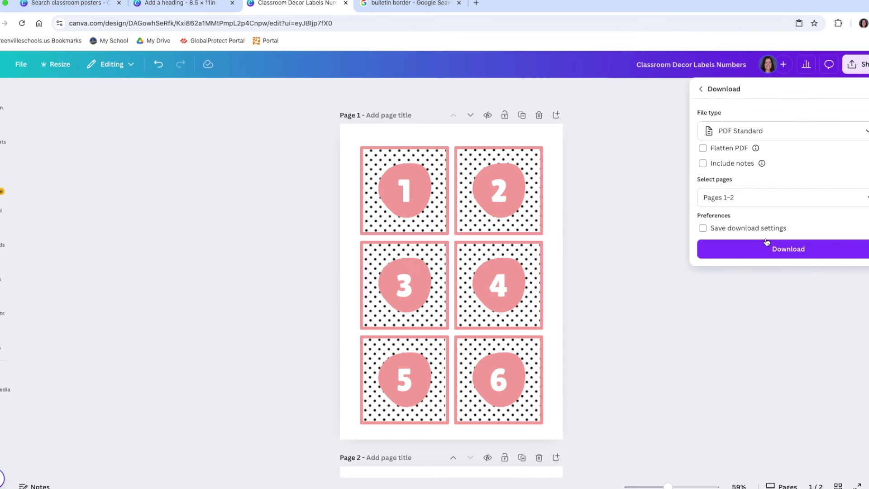
pyautogui.click(768, 252)
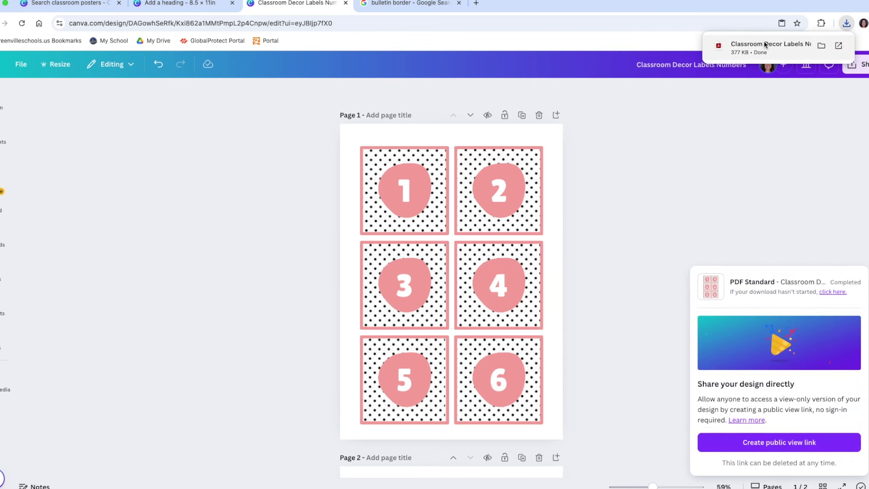
pyautogui.click(765, 44)
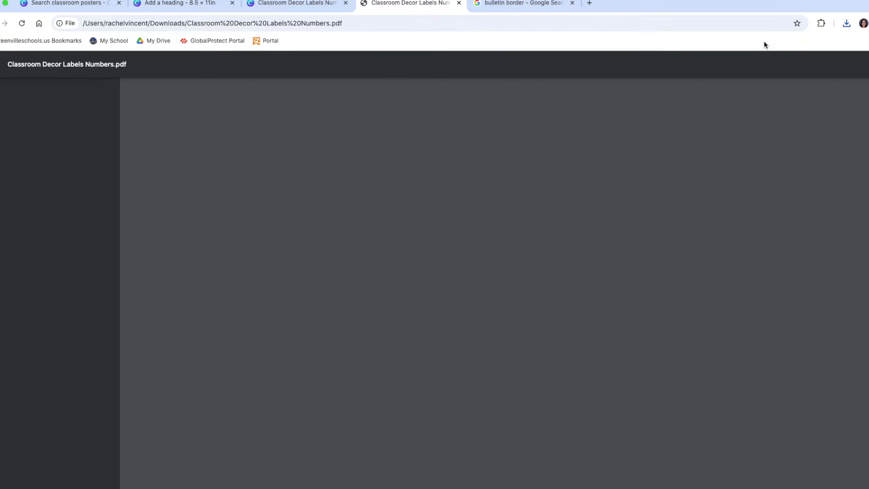